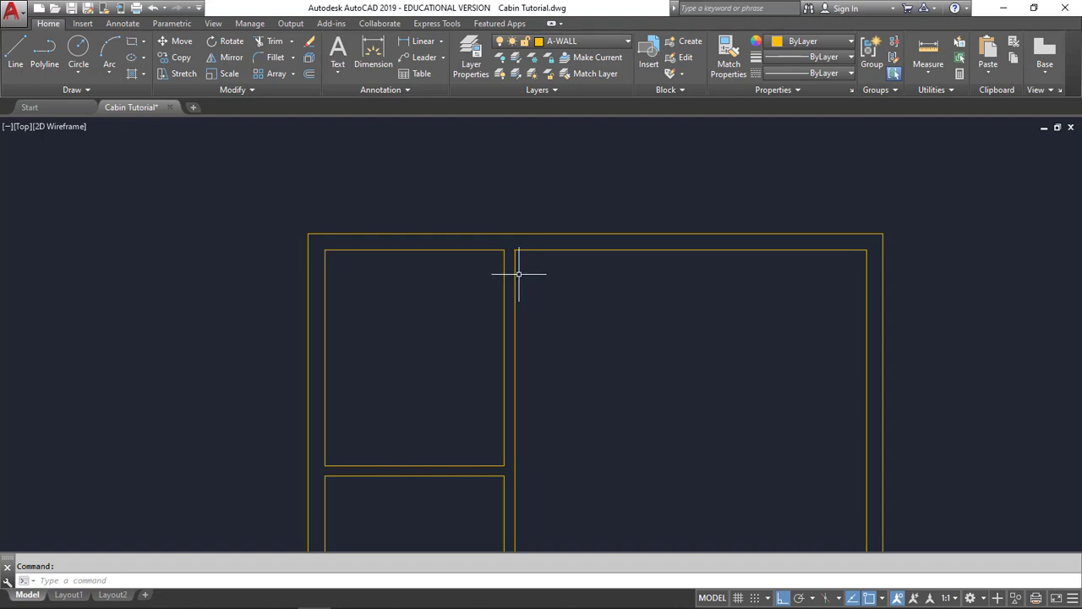
Draw a short line across the upper end of the vertical interior wall, flush with the inner face of the exterior wall
{"action": "scroll", "coordinate": [519, 274], "scroll_direction": "up", "scroll_amount": 2}
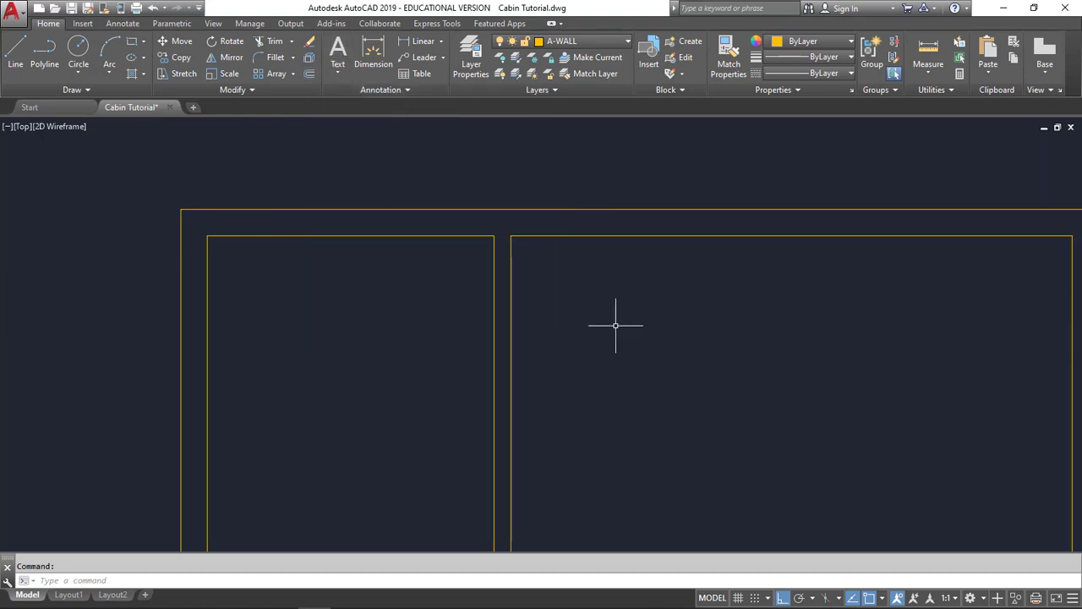
{"action": "left_click", "coordinate": [15, 55]}
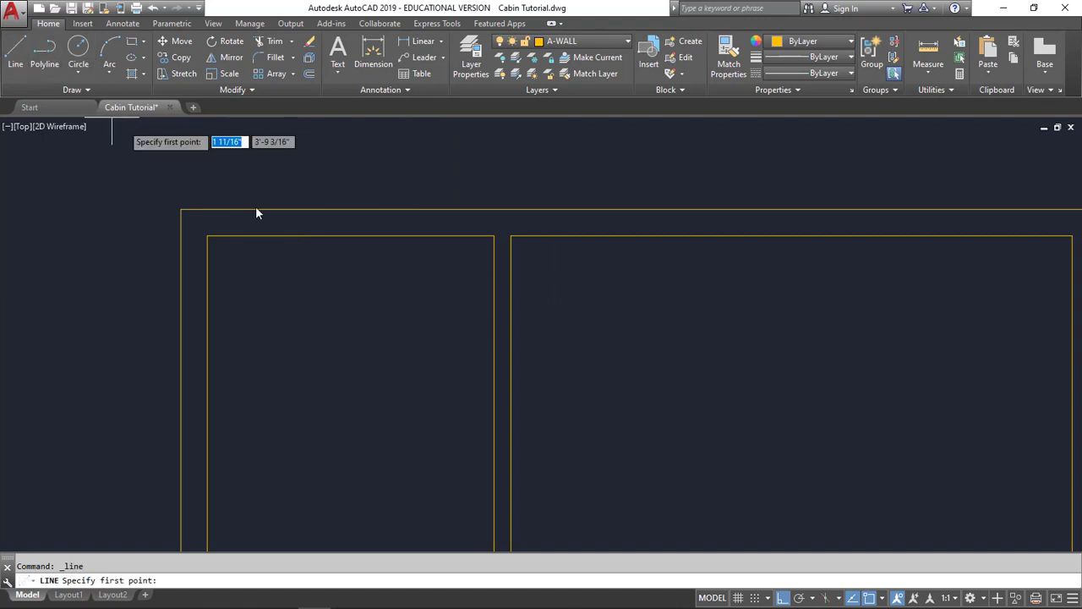
{"action": "scroll", "coordinate": [483, 245], "scroll_direction": "up", "scroll_amount": 2}
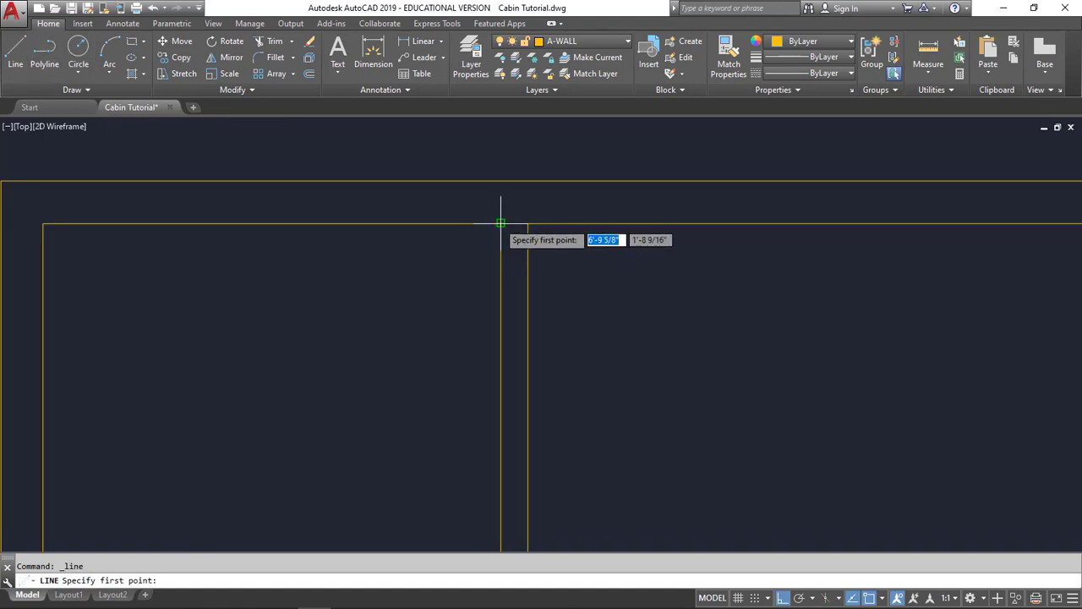
{"action": "left_click", "coordinate": [527, 223]}
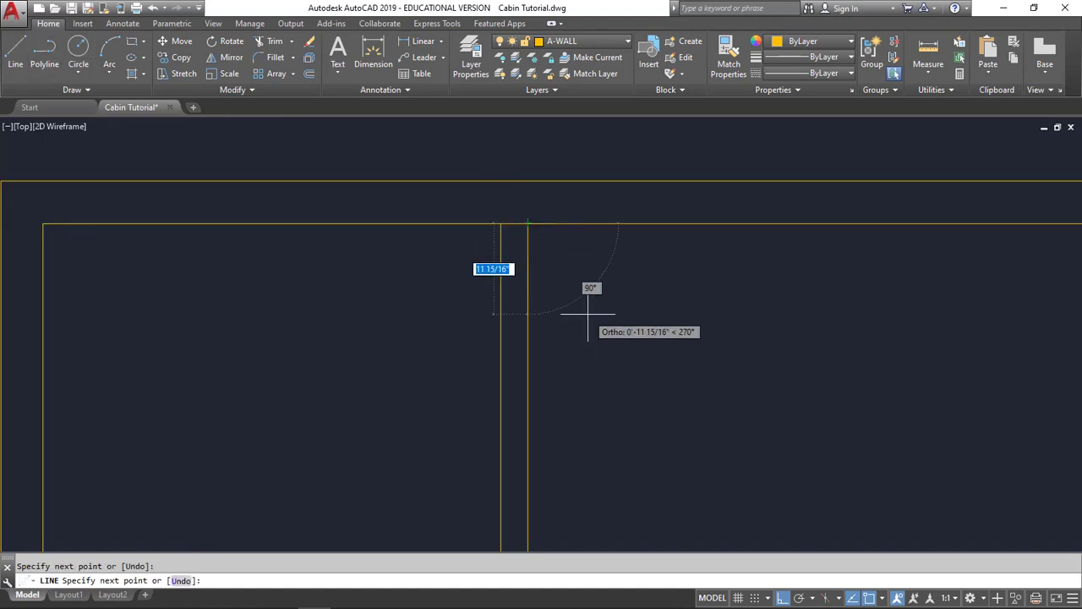
{"action": "key", "text": "Escape"}
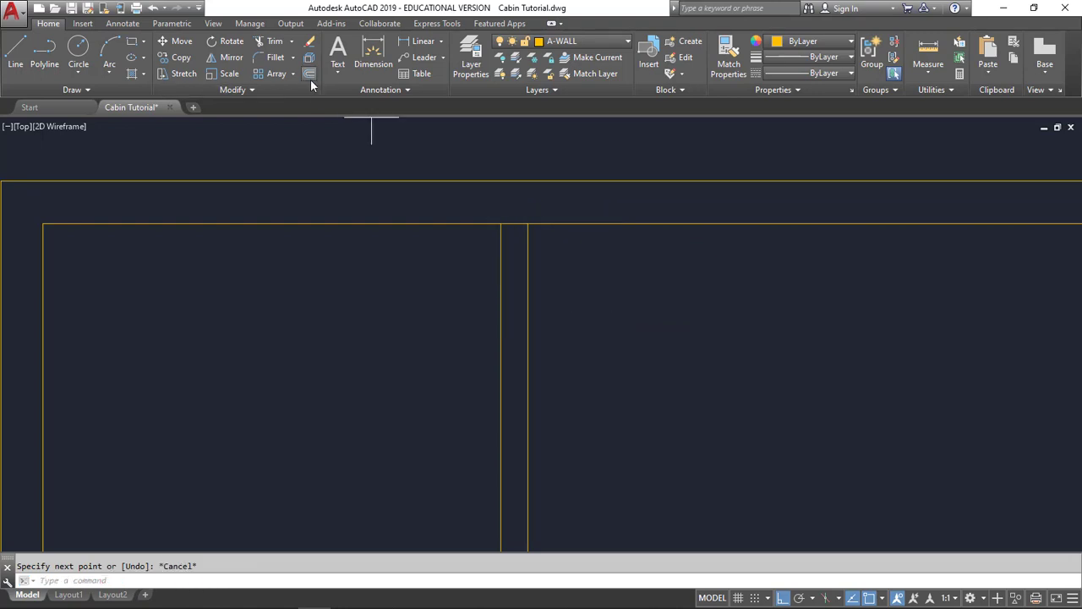
Offset the short line 6" downward inside the vertical interior wall to mark the upper side of the door opening
{"action": "left_click", "coordinate": [310, 75]}
{"action": "type", "text": "6"}
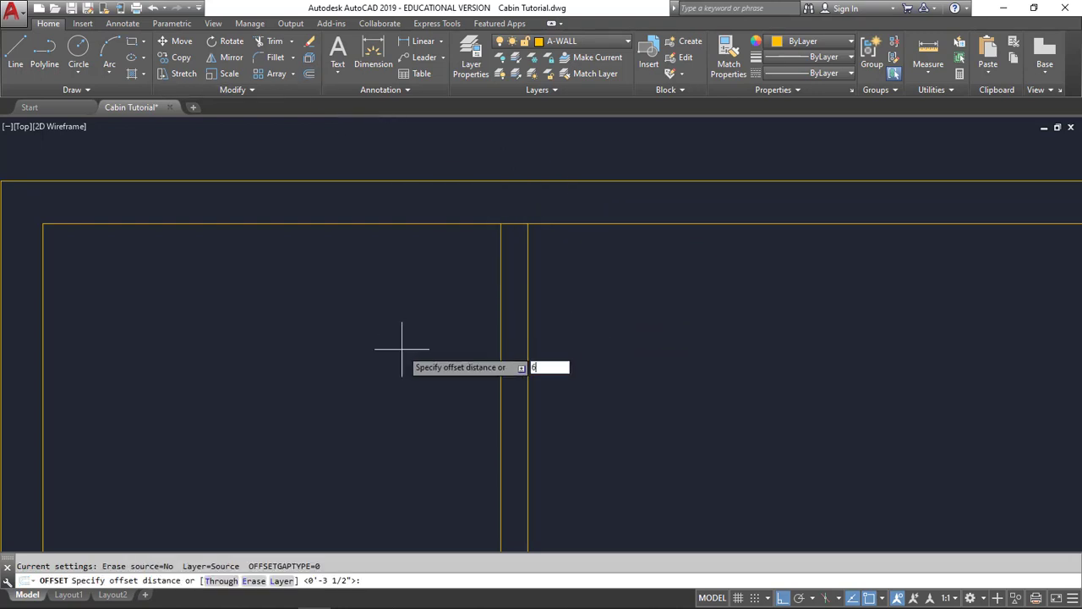
{"action": "key", "text": "Return"}
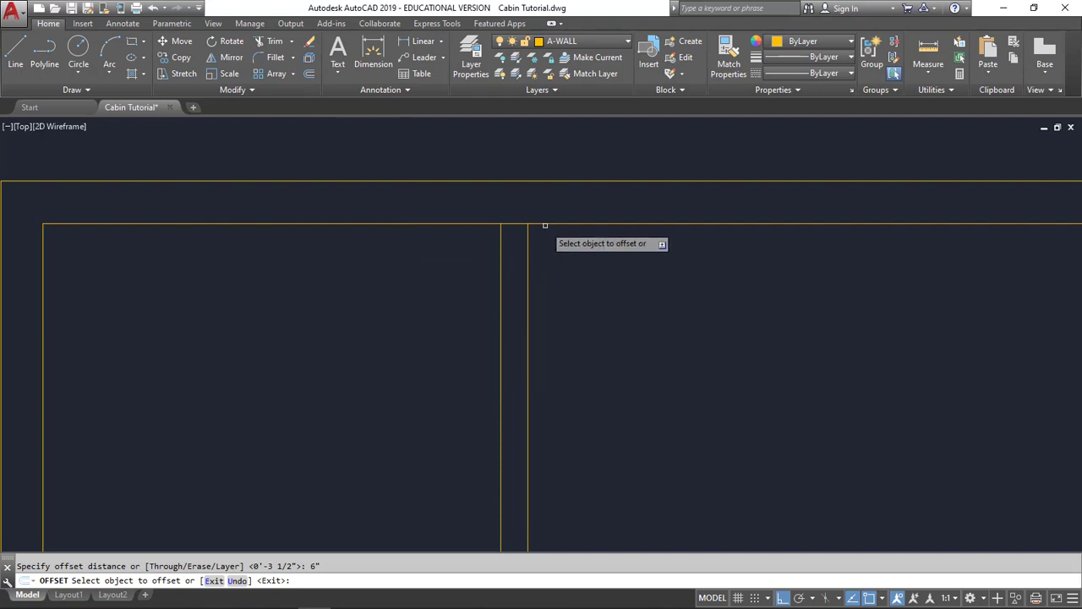
{"action": "left_click", "coordinate": [514, 225]}
{"action": "left_click", "coordinate": [518, 320]}
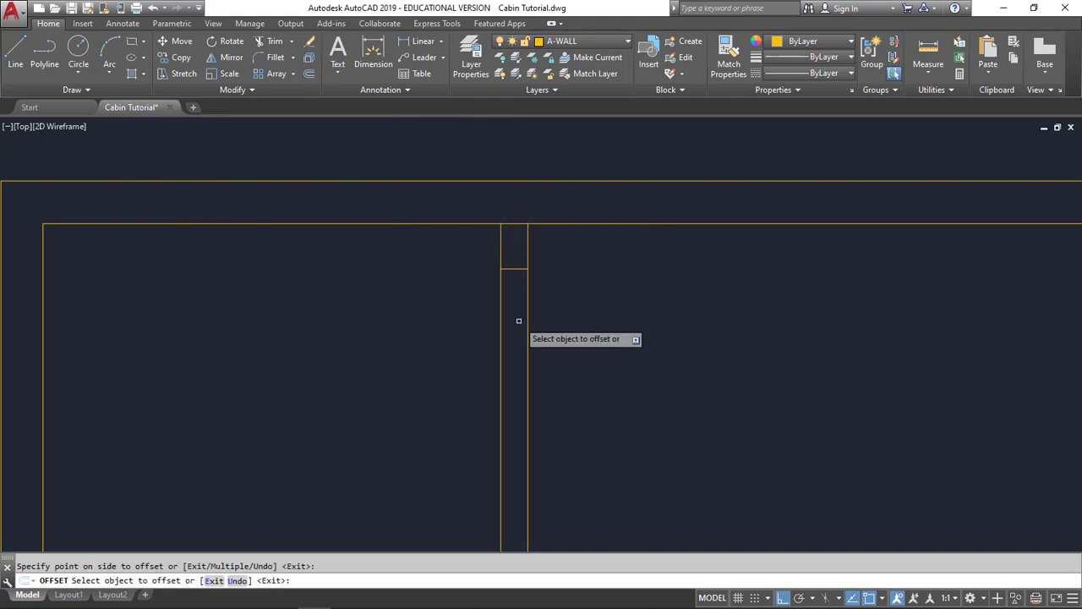
{"action": "key", "text": "Escape"}
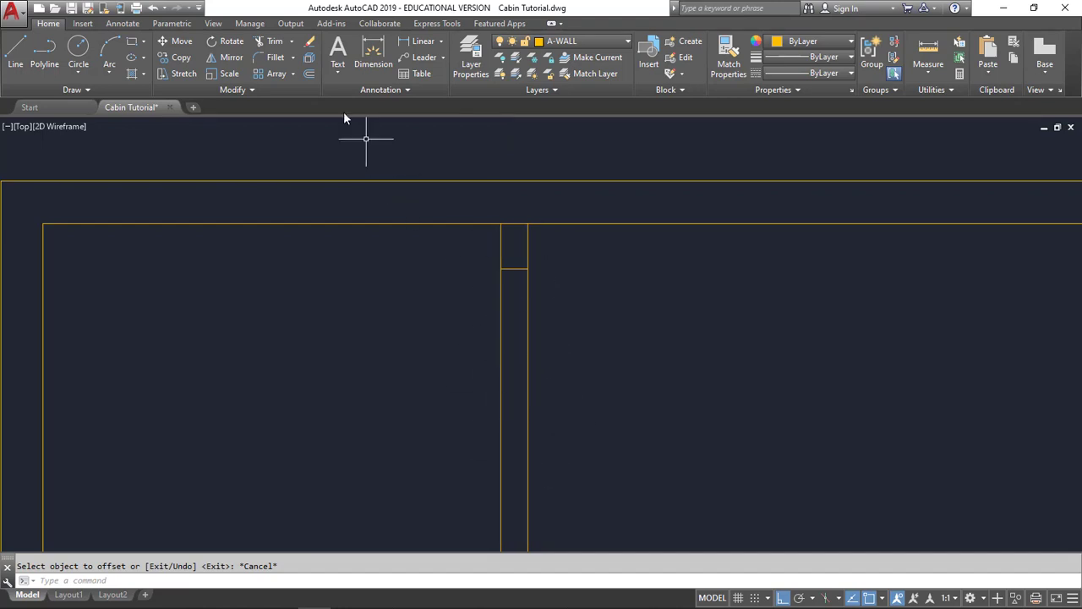
Offset the 6" line 2'6" further down the wall for the door width, and erase the original short line at the wall's upper end
{"action": "key", "text": "Return"}
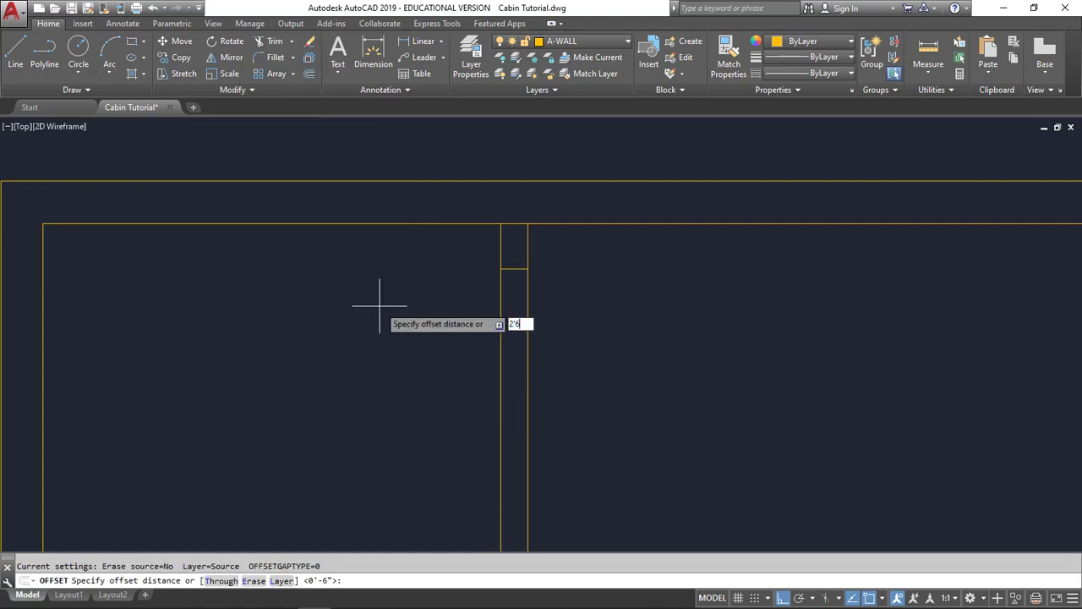
{"action": "key", "text": "Return"}
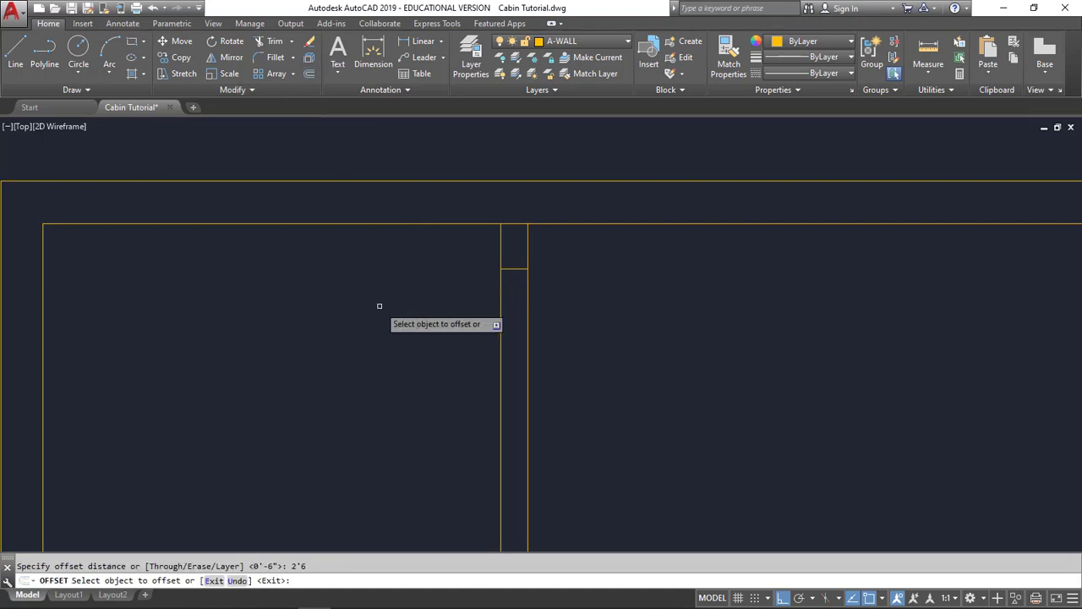
{"action": "left_click", "coordinate": [516, 269]}
{"action": "left_click", "coordinate": [515, 429]}
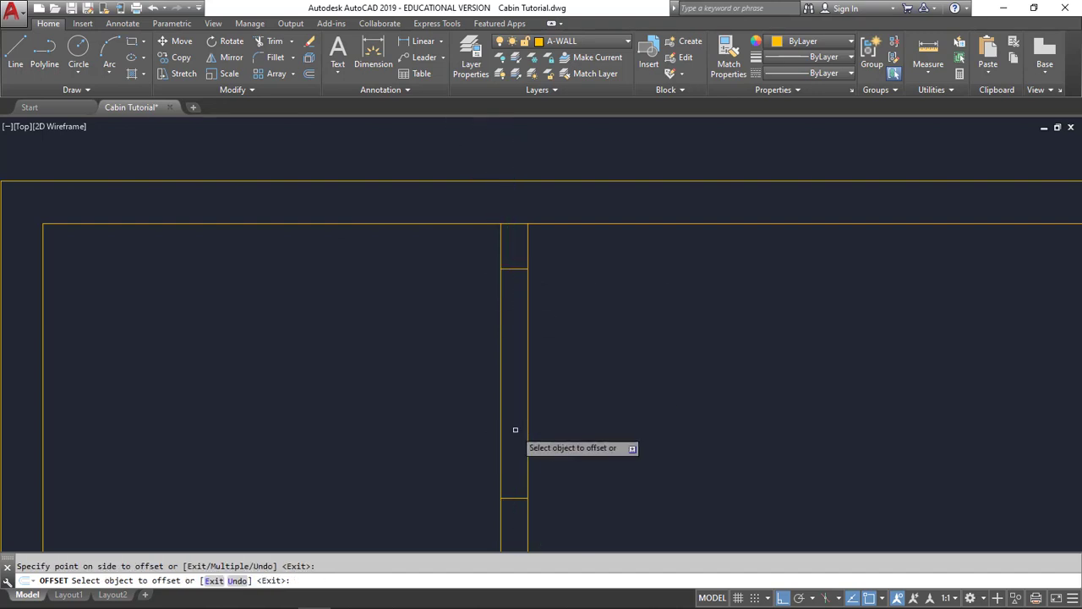
{"action": "key", "text": "Escape"}
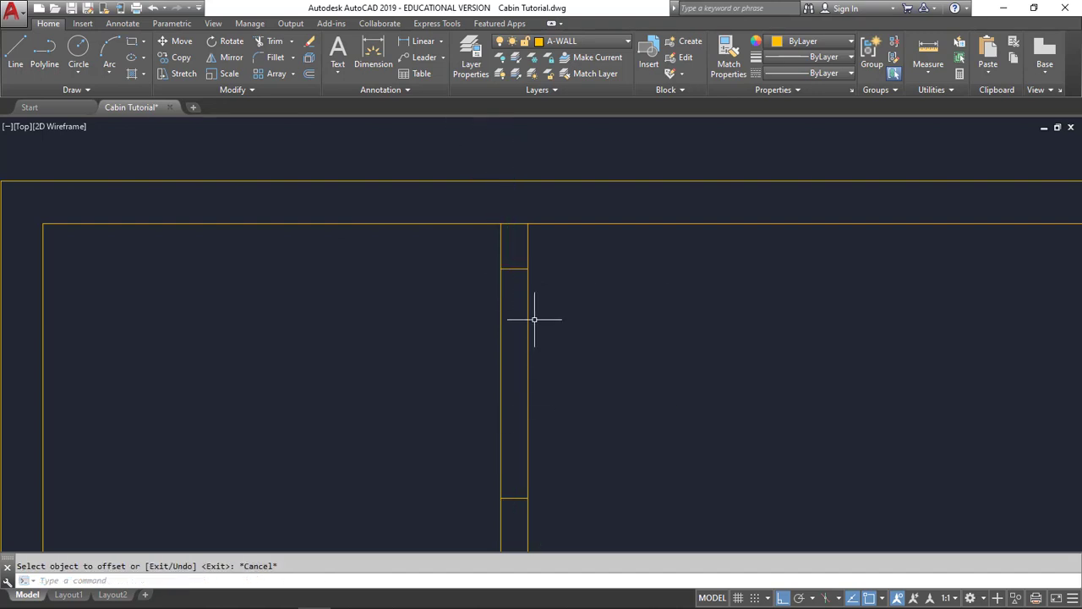
{"action": "left_click", "coordinate": [515, 224]}
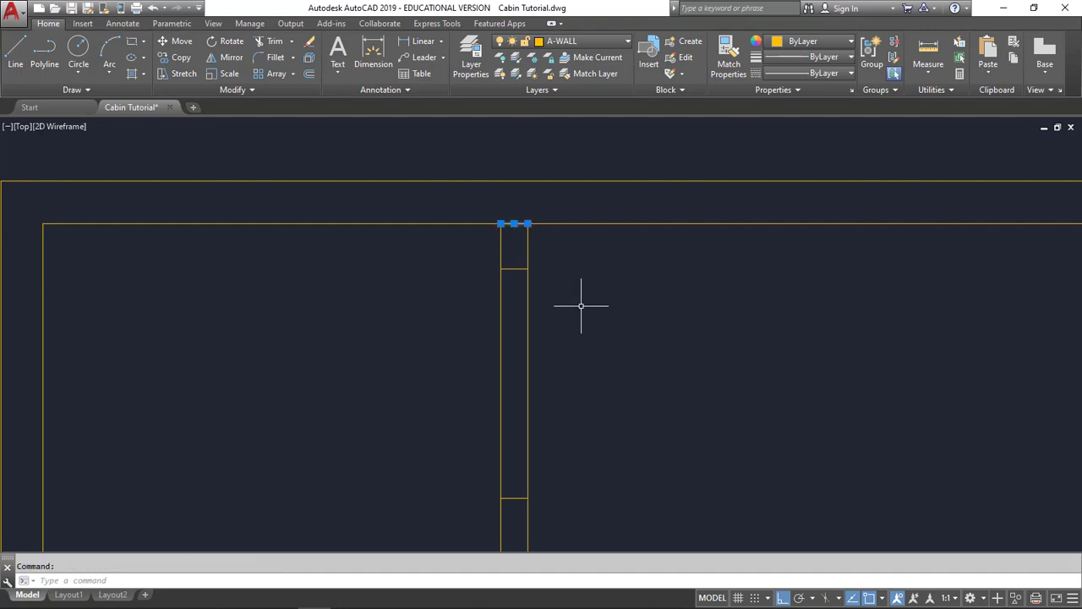
{"action": "key", "text": "Delete"}
Trim both vertical wall lines between the two short jamb lines to open the doorway
{"action": "middle_click_drag", "start_coordinate": [609, 421], "coordinate": [612, 372]}
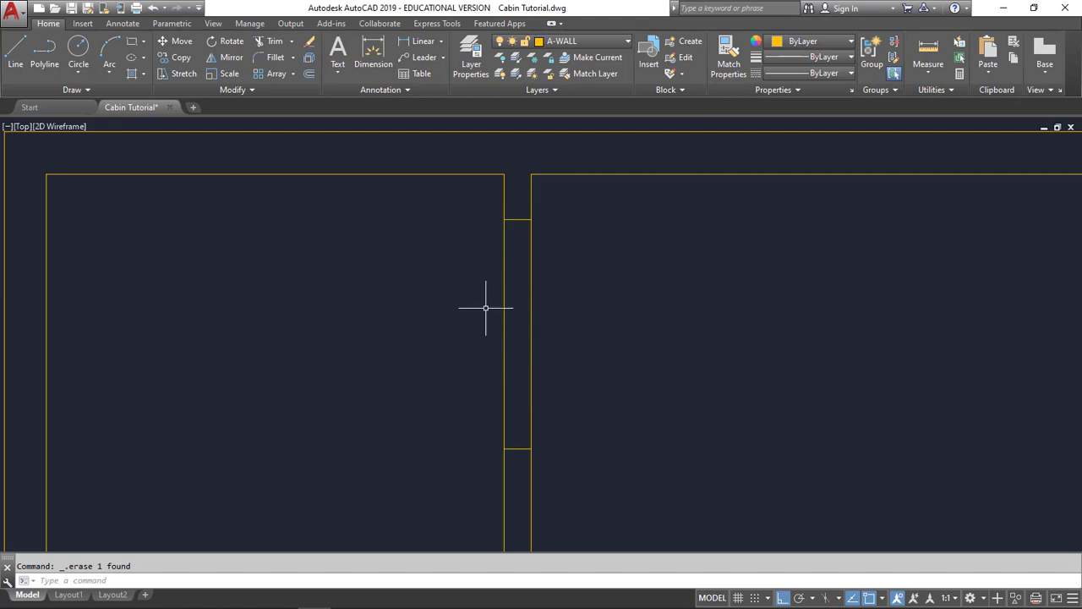
{"action": "left_click", "coordinate": [272, 40]}
{"action": "left_click", "coordinate": [633, 474]}
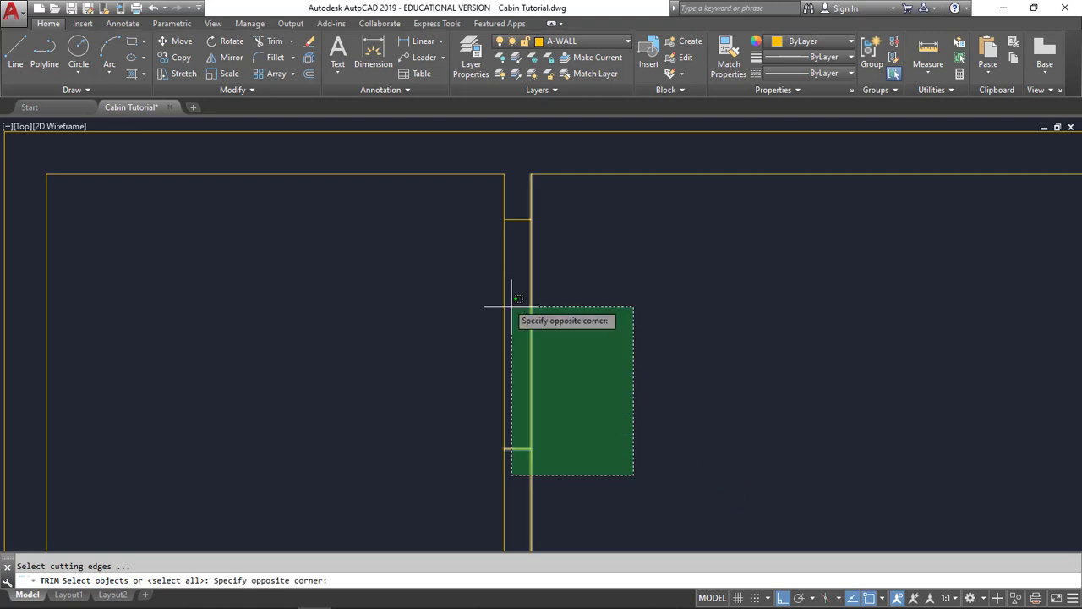
{"action": "left_click", "coordinate": [406, 161]}
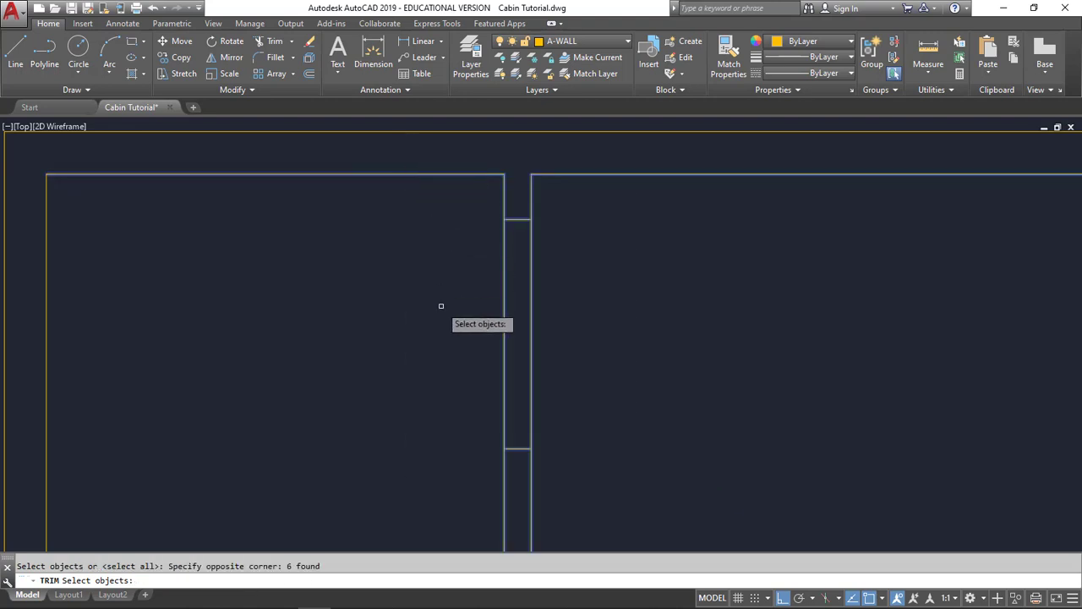
{"action": "key", "text": "Return"}
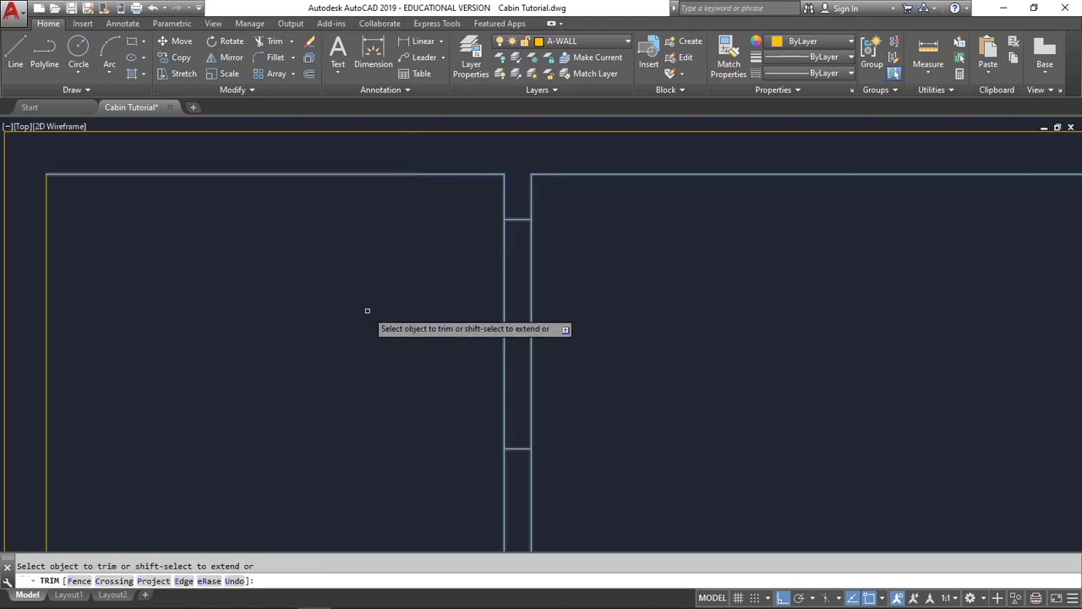
{"action": "left_click", "coordinate": [625, 330]}
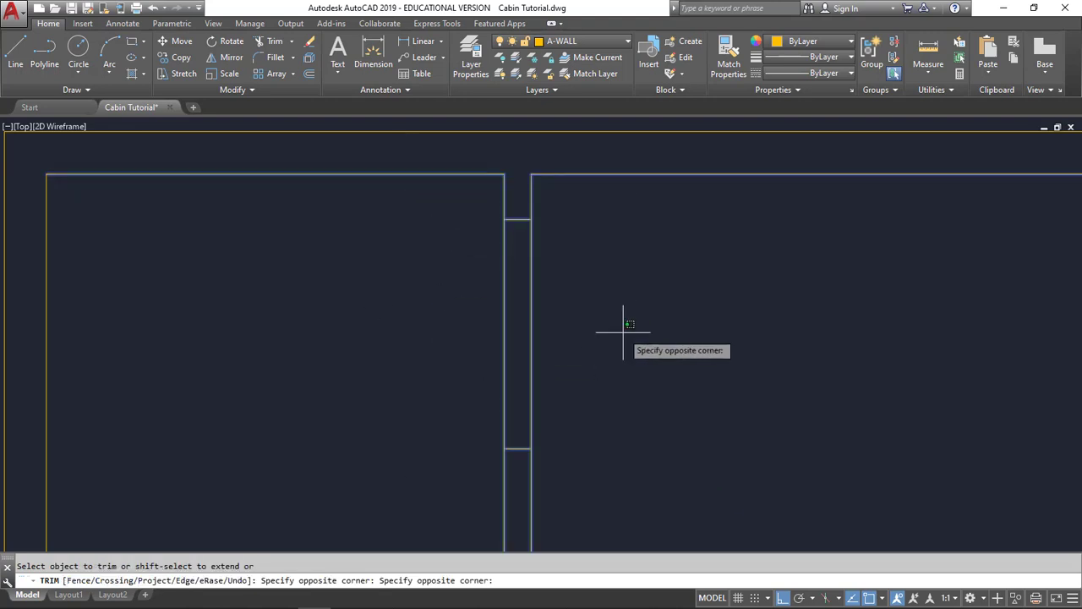
{"action": "left_click", "coordinate": [306, 324]}
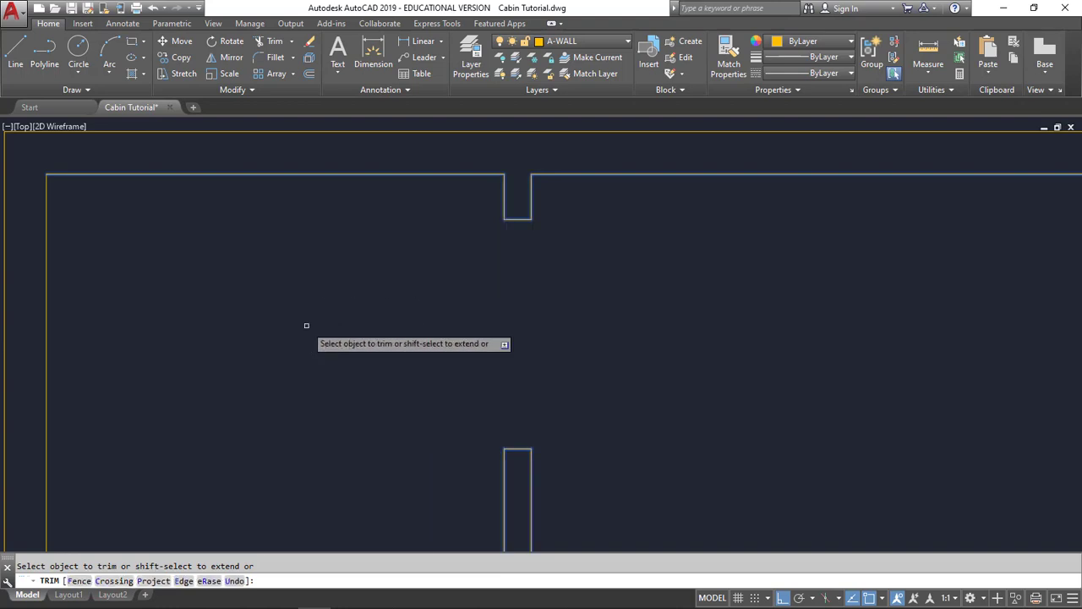
{"action": "key", "text": "Escape"}
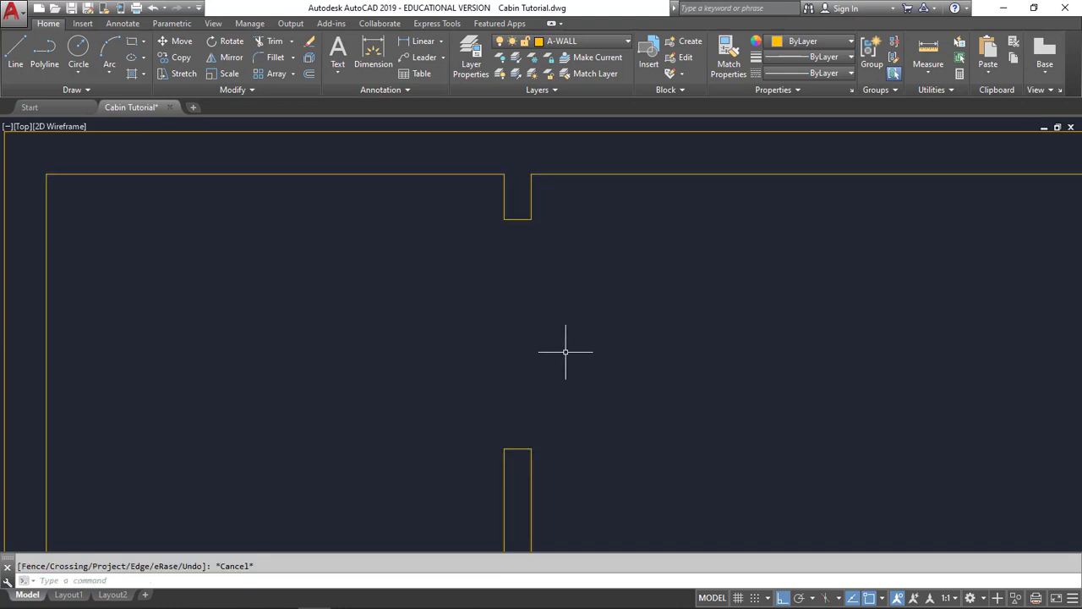
Make A-DOOR the current layer
{"action": "scroll", "coordinate": [566, 352], "scroll_direction": "down", "scroll_amount": 2}
{"action": "mouse_move", "coordinate": [563, 330]}
{"action": "middle_mouse_down"}
{"action": "mouse_move", "coordinate": [561, 394]}
{"action": "mouse_move", "coordinate": [532, 290]}
{"action": "middle_mouse_up"}
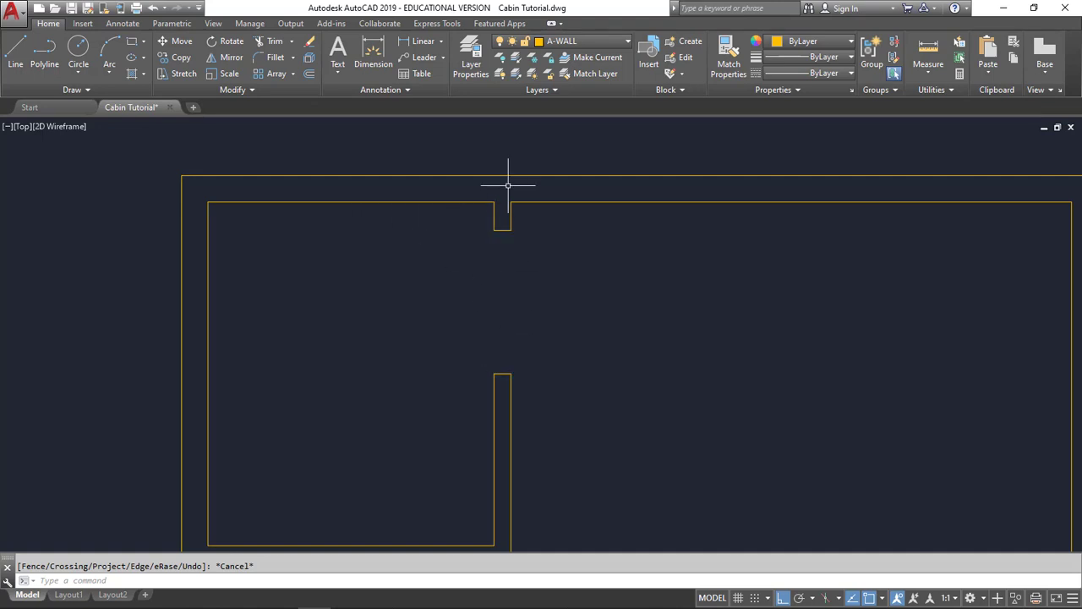
{"action": "left_click", "coordinate": [589, 40]}
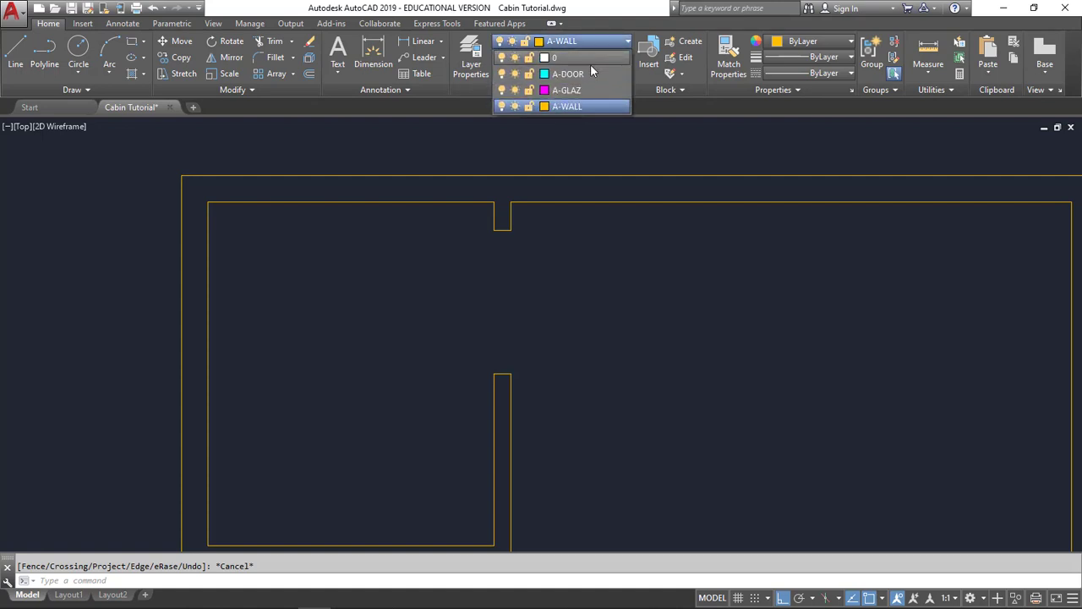
{"action": "left_click", "coordinate": [582, 74]}
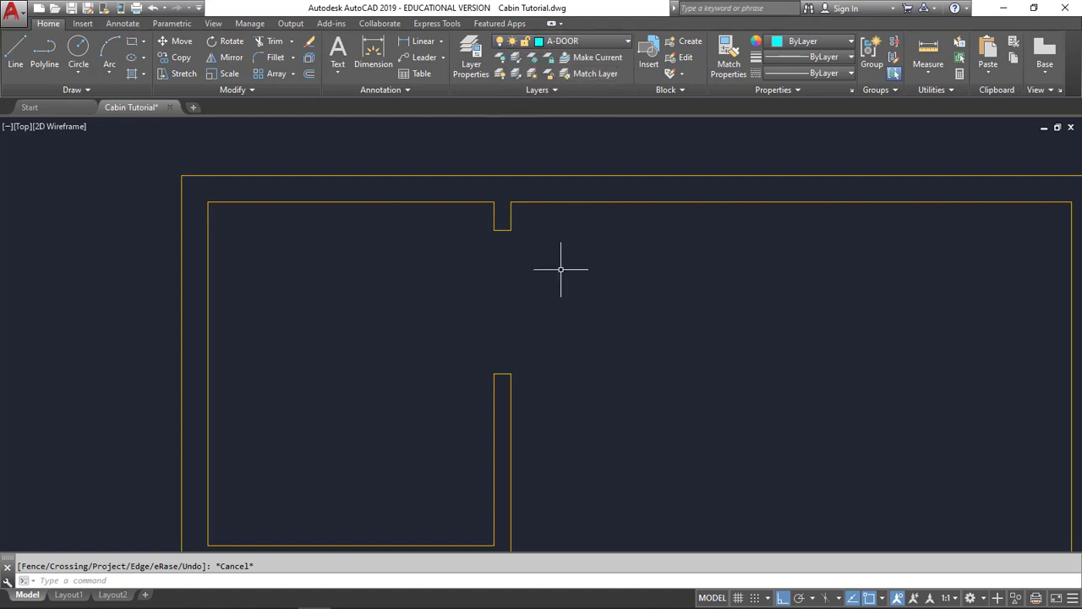
Draw a horizontal 2'6" door leaf line into the smaller room, starting at that room's corner of the upper jamb
{"action": "left_click", "coordinate": [14, 64]}
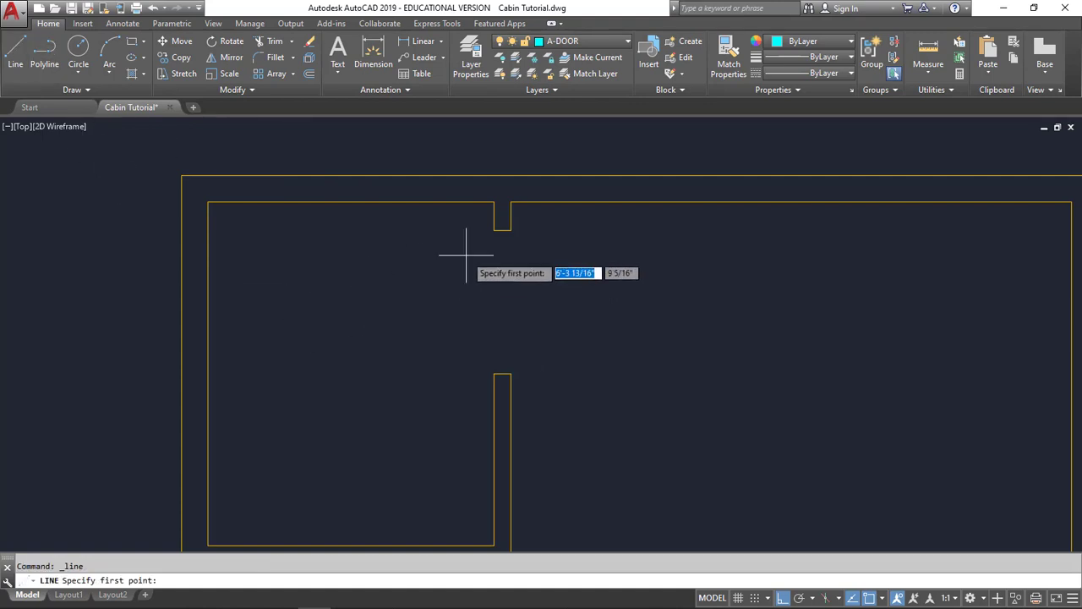
{"action": "scroll", "coordinate": [470, 257], "scroll_direction": "up", "scroll_amount": 3}
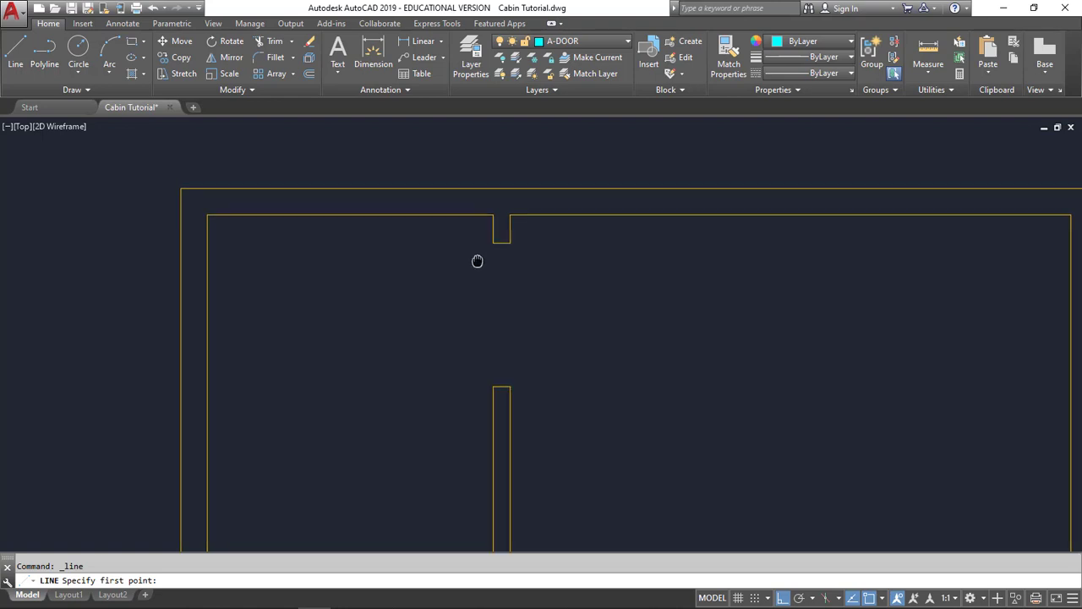
{"action": "middle_click_drag", "start_coordinate": [474, 307], "coordinate": [480, 284]}
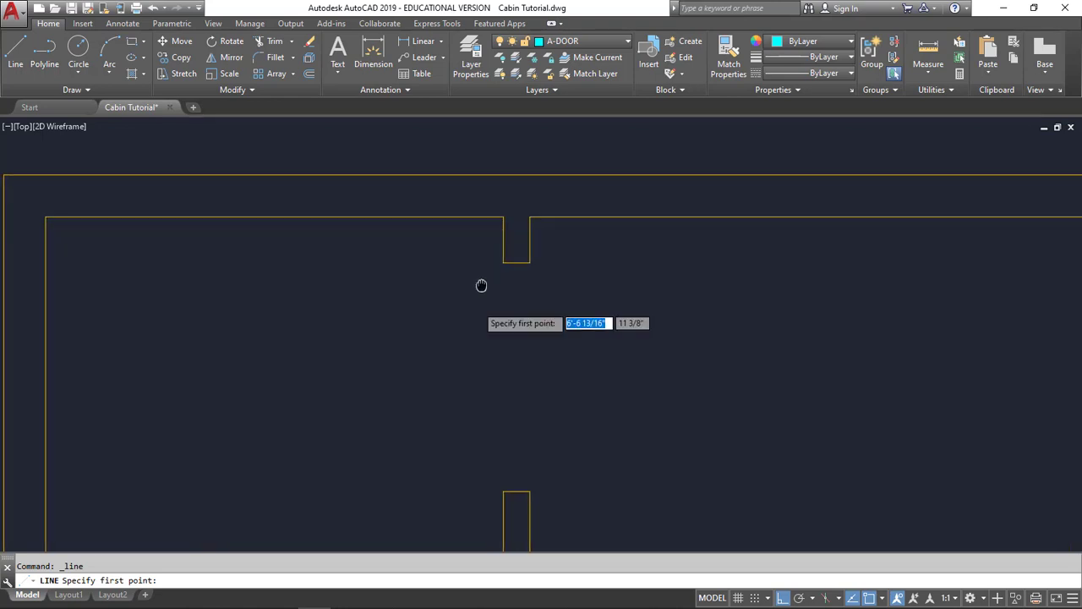
{"action": "left_click", "coordinate": [503, 263]}
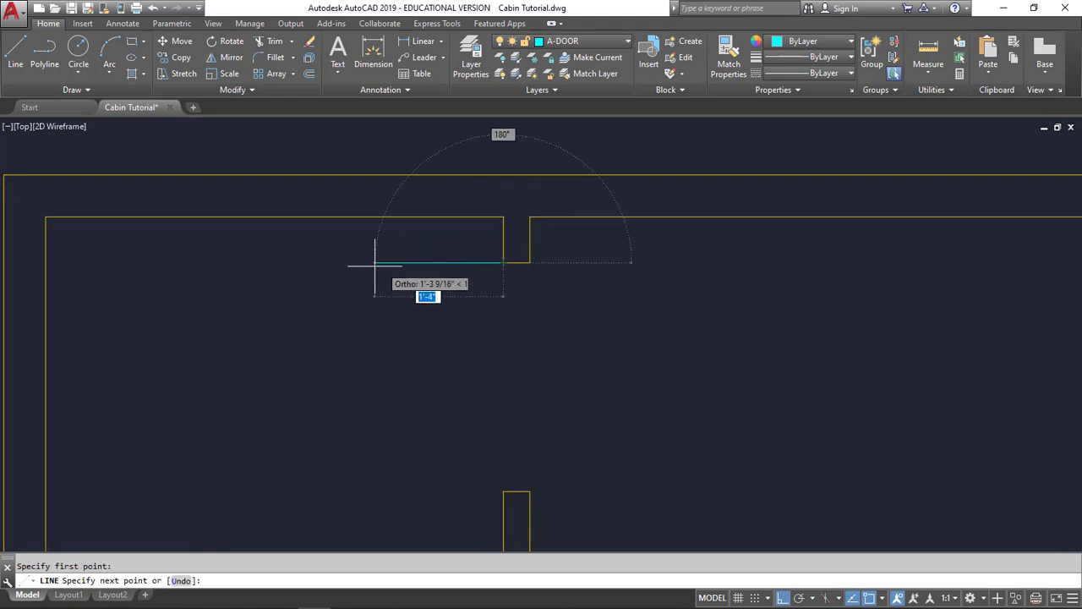
{"action": "type", "text": "2'6"}
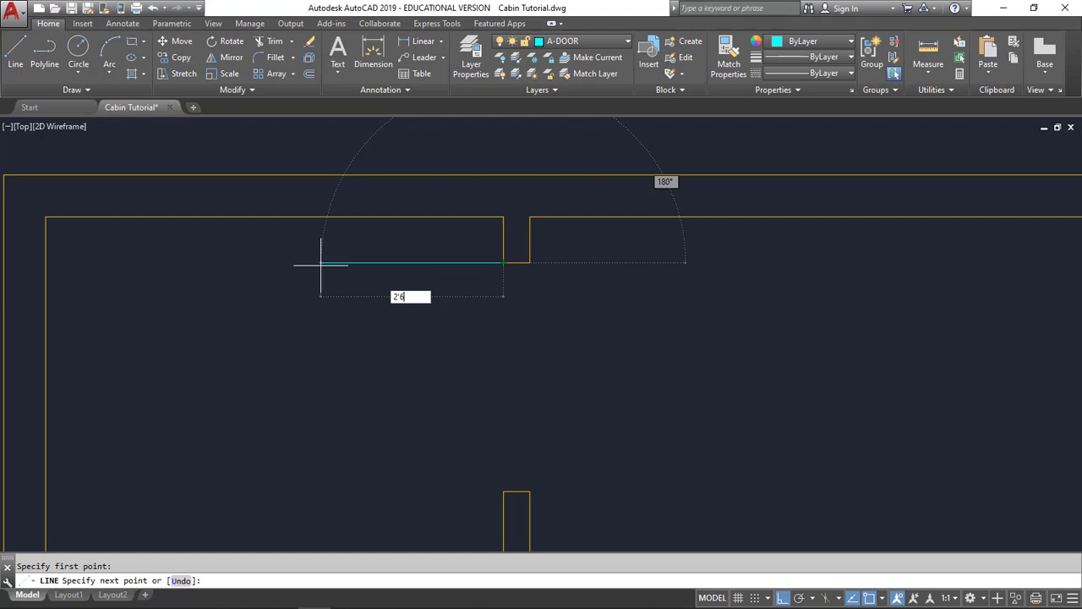
{"action": "key", "text": "Return"}
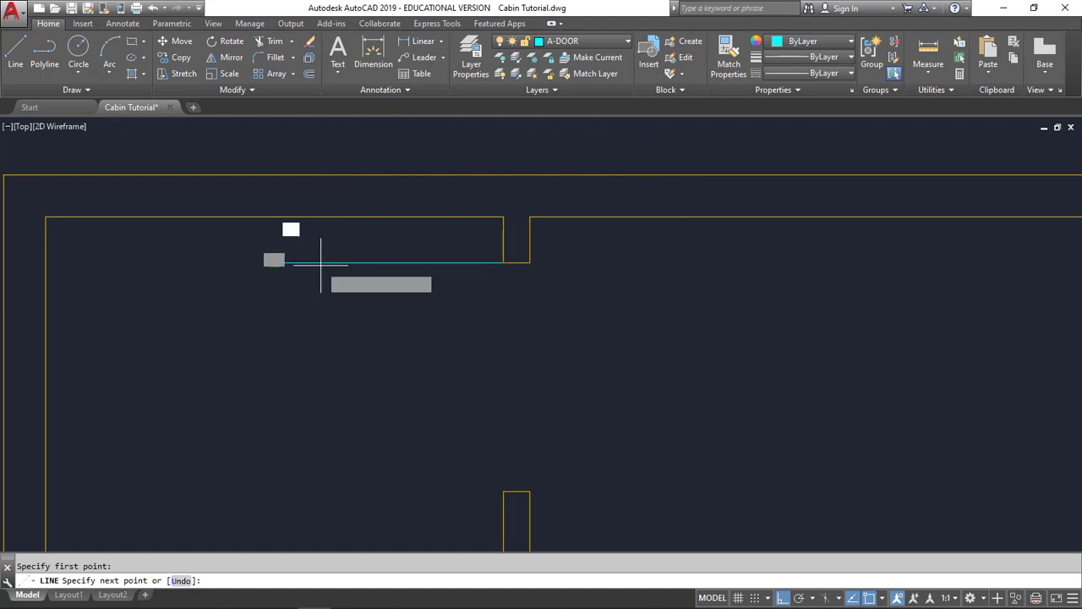
{"action": "key", "text": "Escape"}
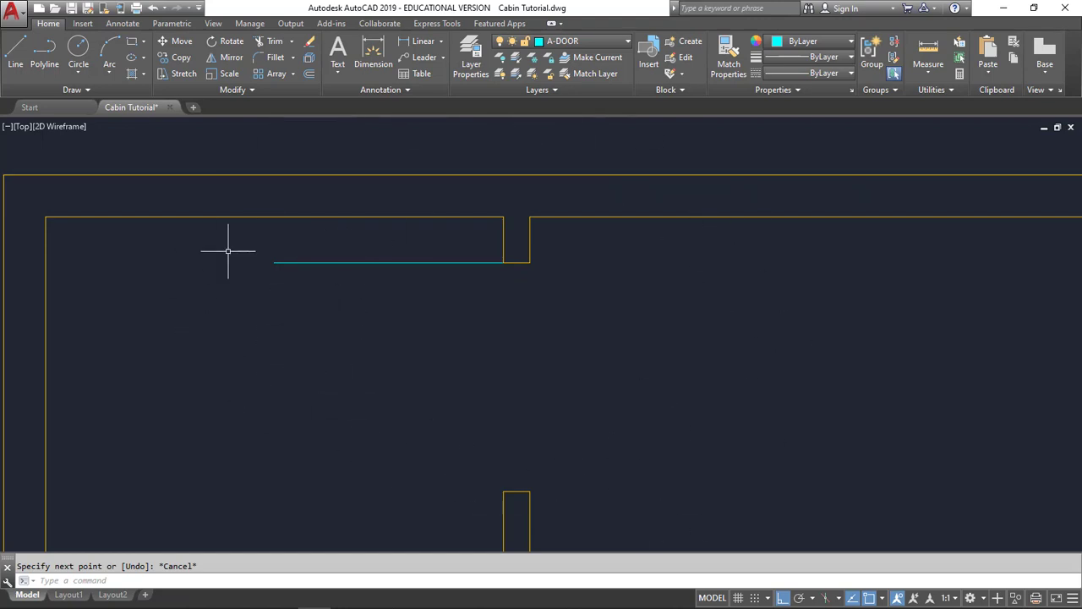
Draw the door's swing as a Start, Center, End arc from the leaf's free end, centred on the hinge corner, to the lower jamb corner
{"action": "left_click", "coordinate": [111, 74]}
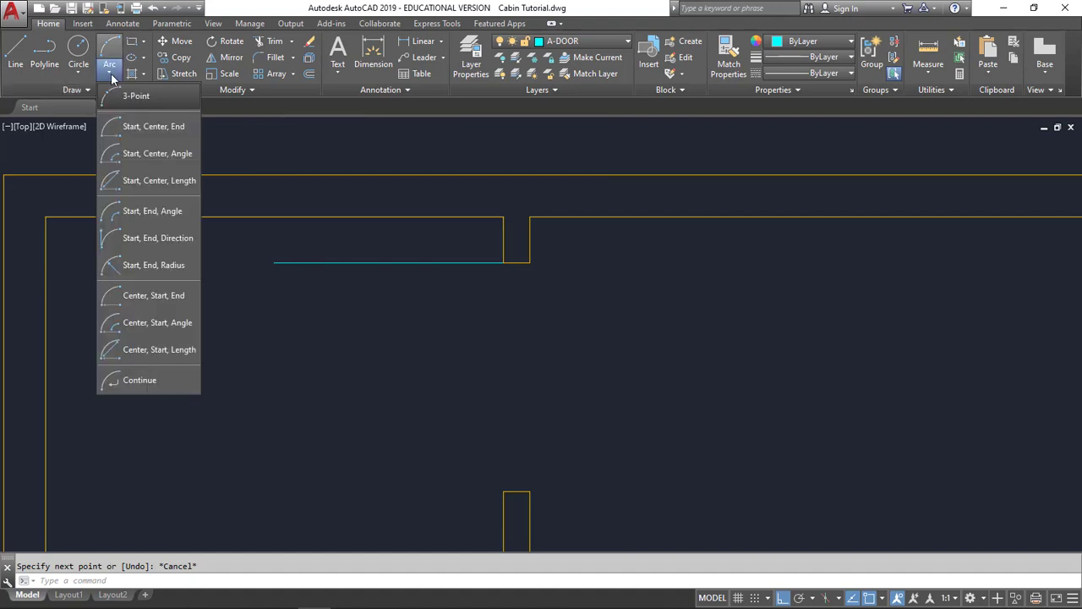
{"action": "left_click", "coordinate": [161, 127]}
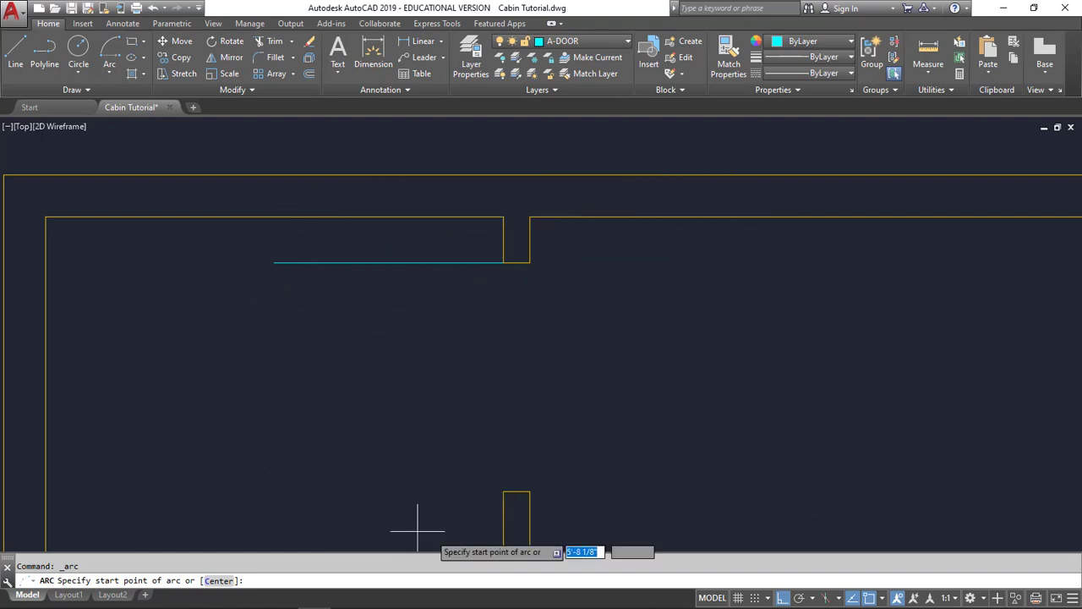
{"action": "left_click", "coordinate": [274, 263]}
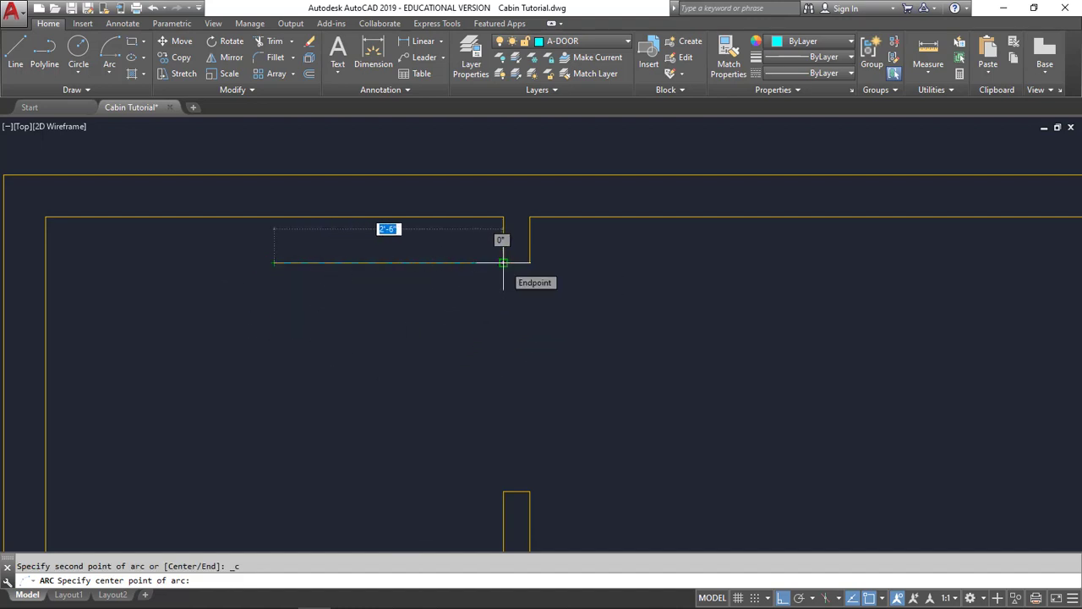
{"action": "left_click", "coordinate": [502, 263]}
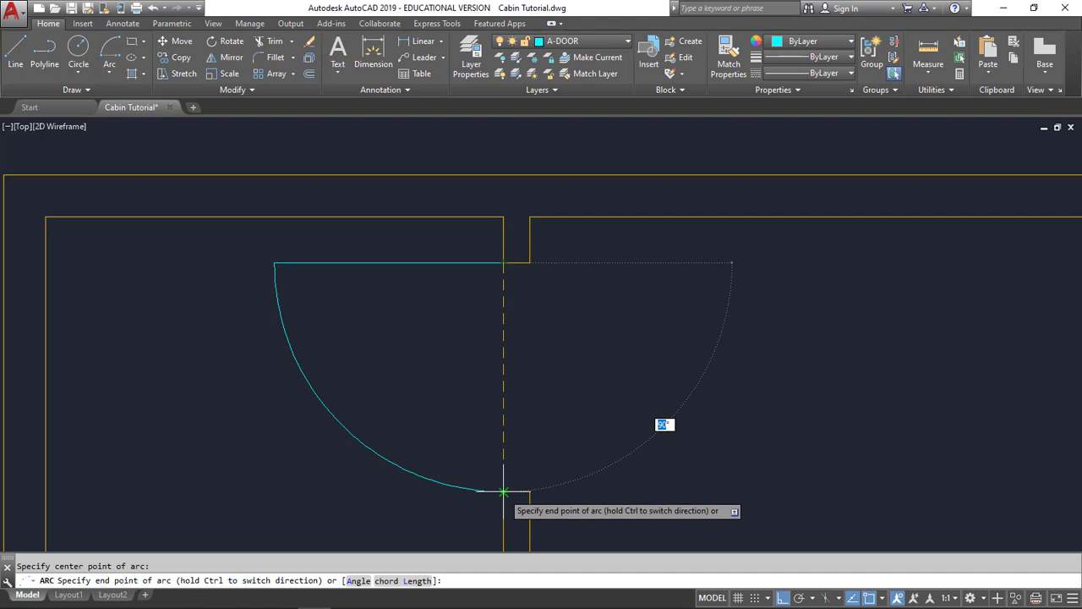
{"action": "scroll", "coordinate": [602, 382], "scroll_direction": "down", "scroll_amount": 5}
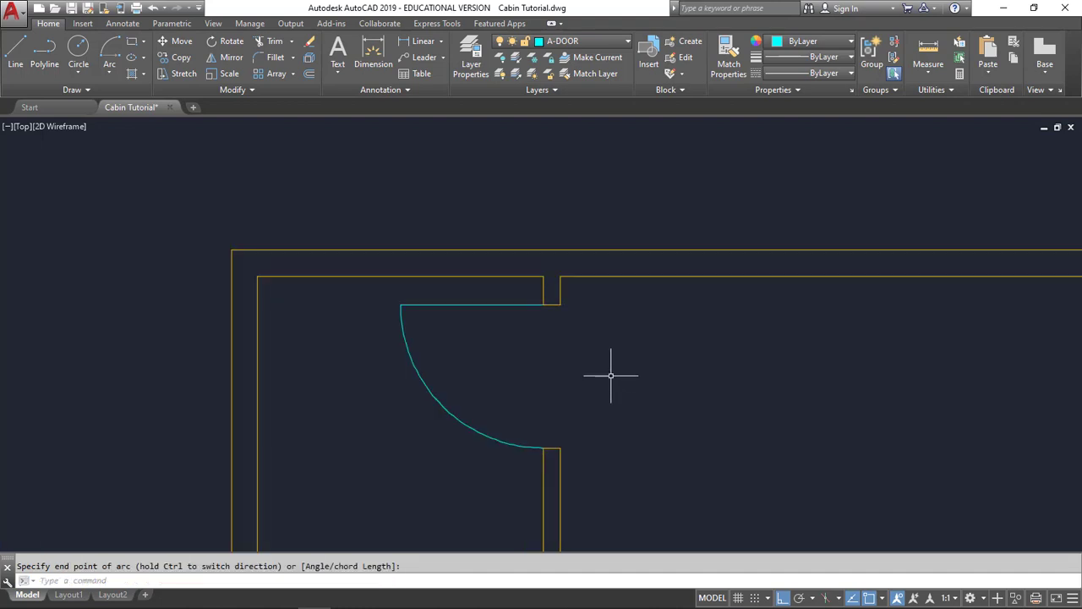
Check whether the Midpoint object snap is enabled for marking the middle of the wall below the large upper room
{"action": "mouse_move", "coordinate": [610, 380]}
{"action": "middle_mouse_down"}
{"action": "mouse_move", "coordinate": [425, 292]}
{"action": "mouse_move", "coordinate": [432, 319]}
{"action": "middle_mouse_up"}
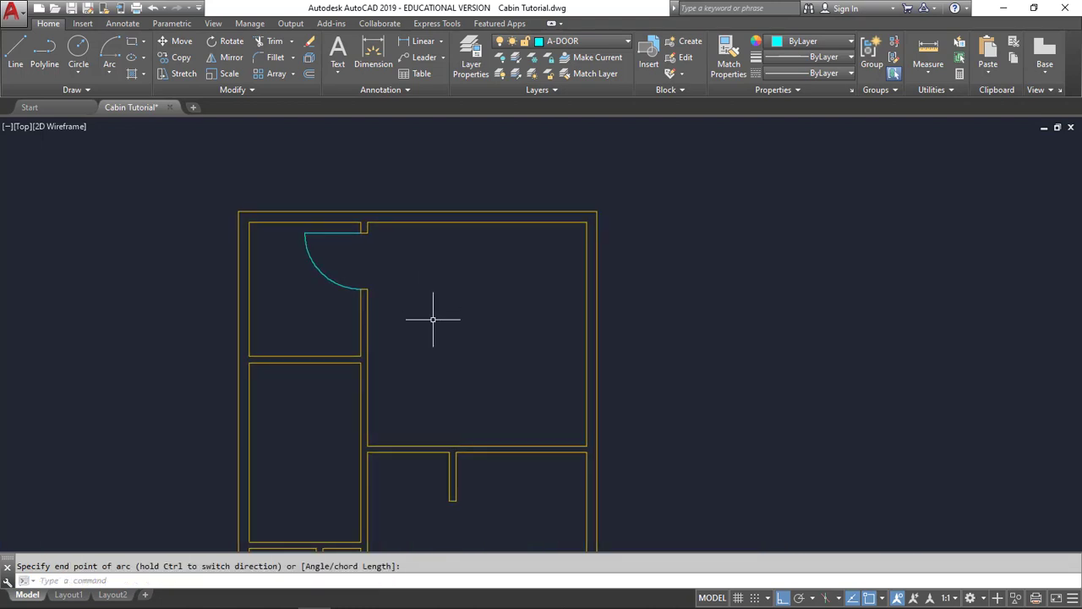
{"action": "middle_click_drag", "start_coordinate": [430, 362], "coordinate": [418, 296]}
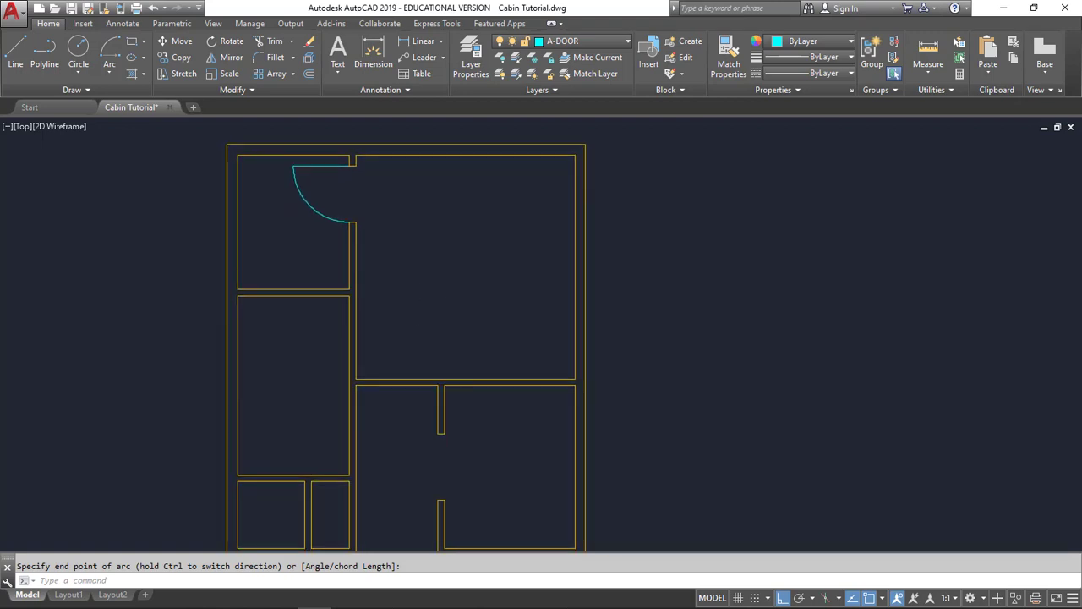
{"action": "scroll", "coordinate": [403, 389], "scroll_direction": "up", "scroll_amount": 5}
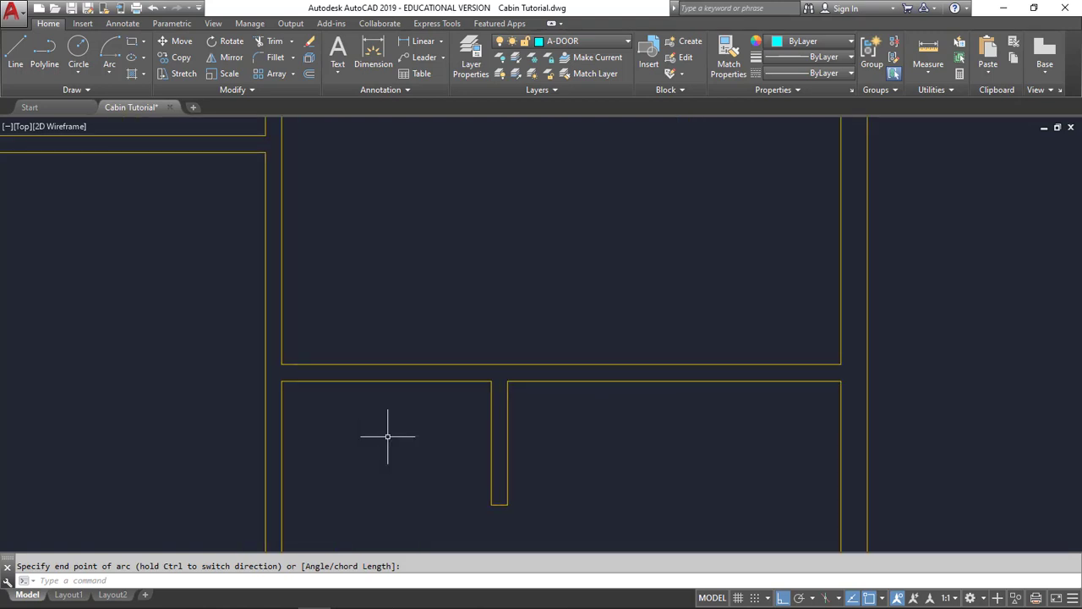
{"action": "middle_click_drag", "start_coordinate": [391, 390], "coordinate": [422, 329]}
{"action": "left_click", "coordinate": [314, 330]}
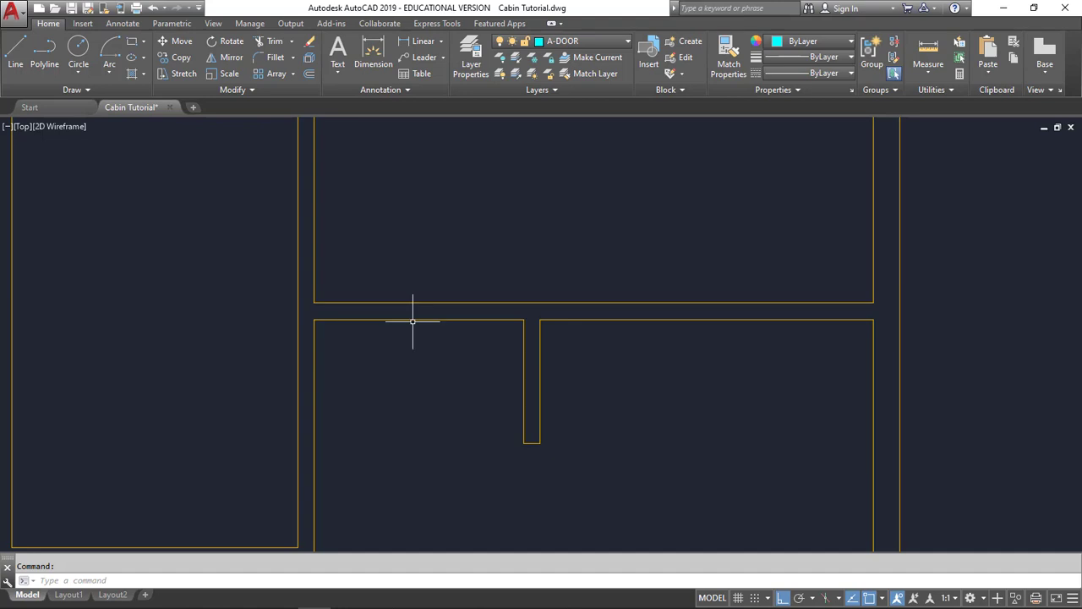
{"action": "left_click", "coordinate": [882, 597]}
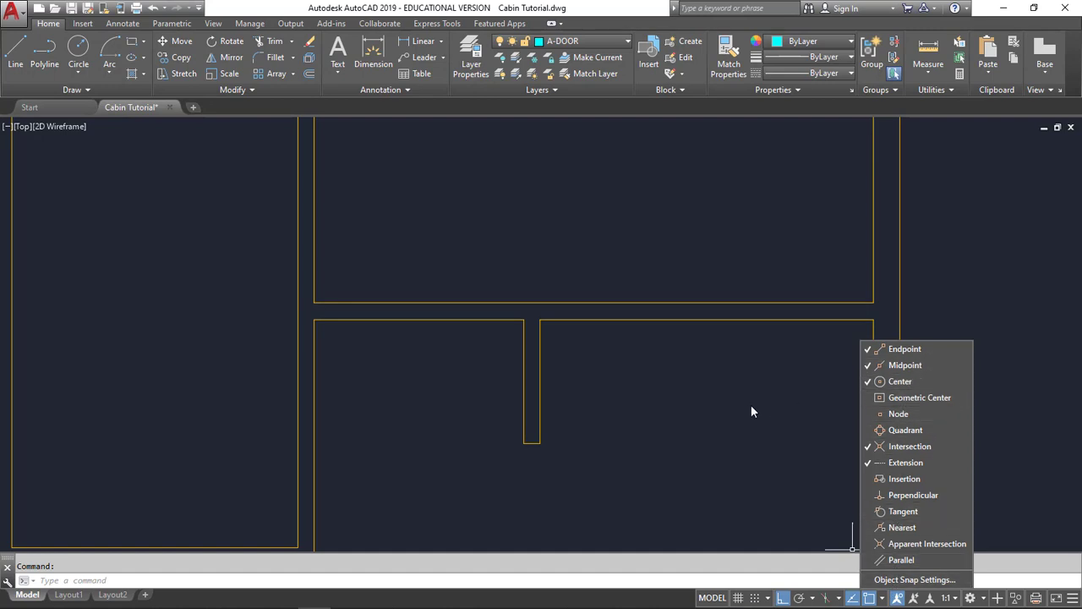
{"action": "key", "text": "Escape"}
{"action": "left_click", "coordinate": [697, 413]}
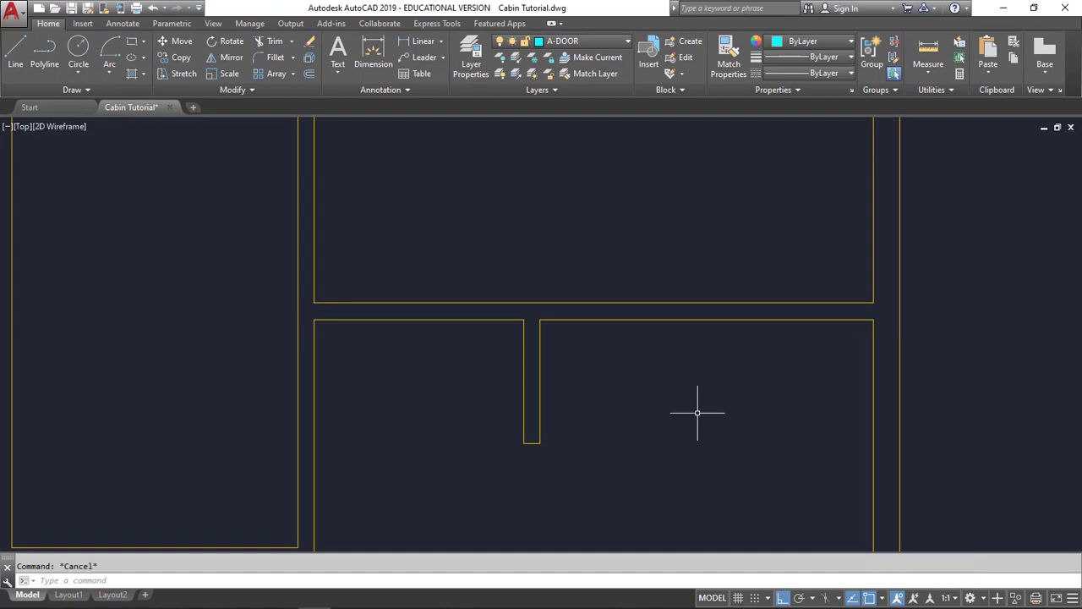
Draw a short vertical line across the wall below the large room, starting at the midpoint of its lower line's short left segment
{"action": "left_click", "coordinate": [19, 55]}
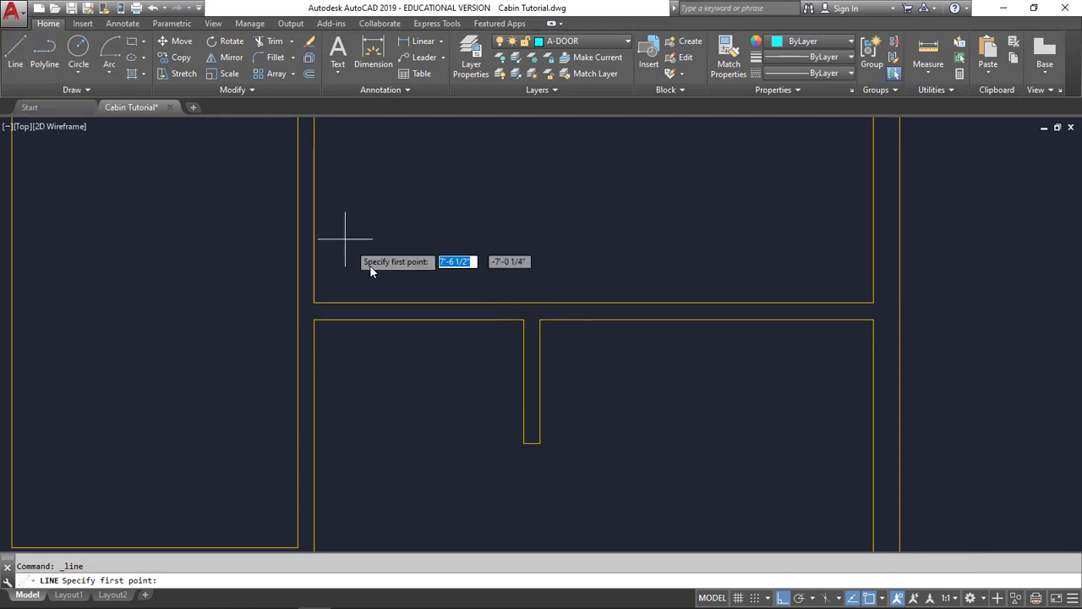
{"action": "left_click", "coordinate": [423, 305]}
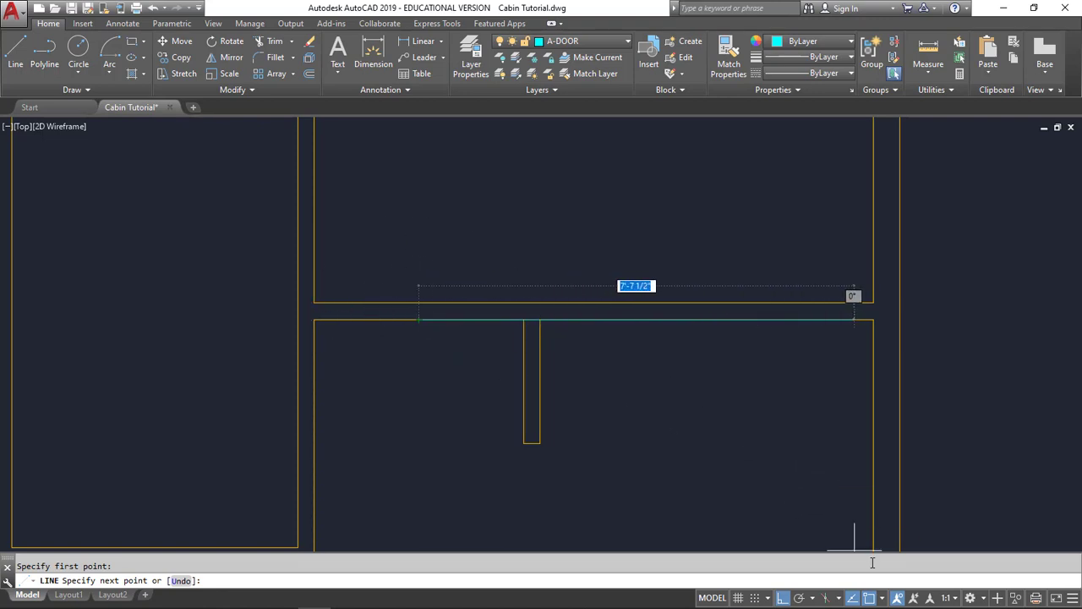
{"action": "left_click", "coordinate": [882, 598]}
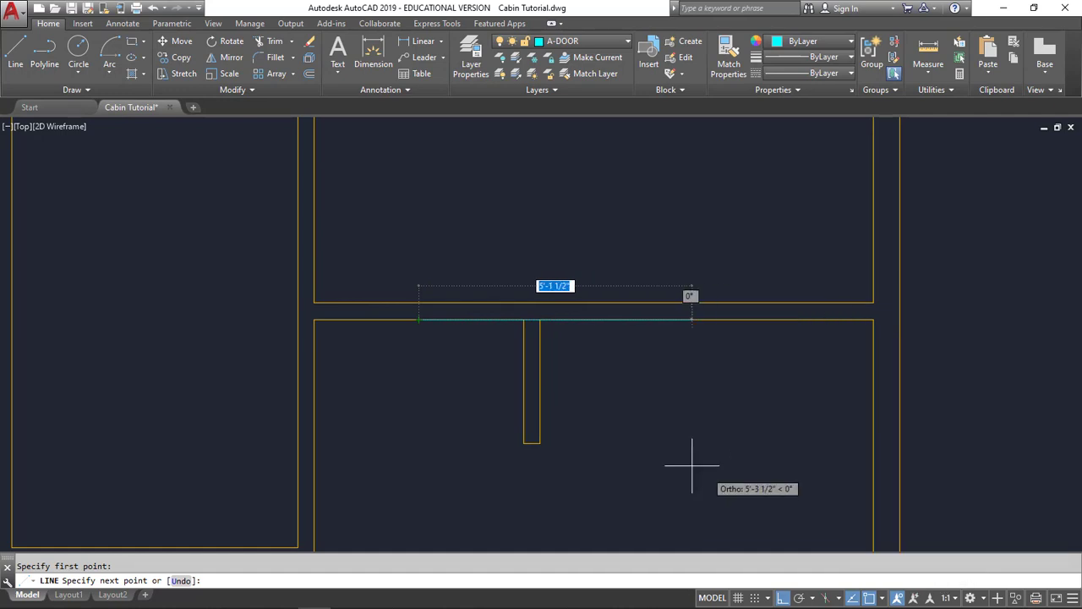
{"action": "scroll", "coordinate": [427, 312], "scroll_direction": "up", "scroll_amount": 4}
{"action": "scroll", "coordinate": [420, 311], "scroll_direction": "up", "scroll_amount": 2}
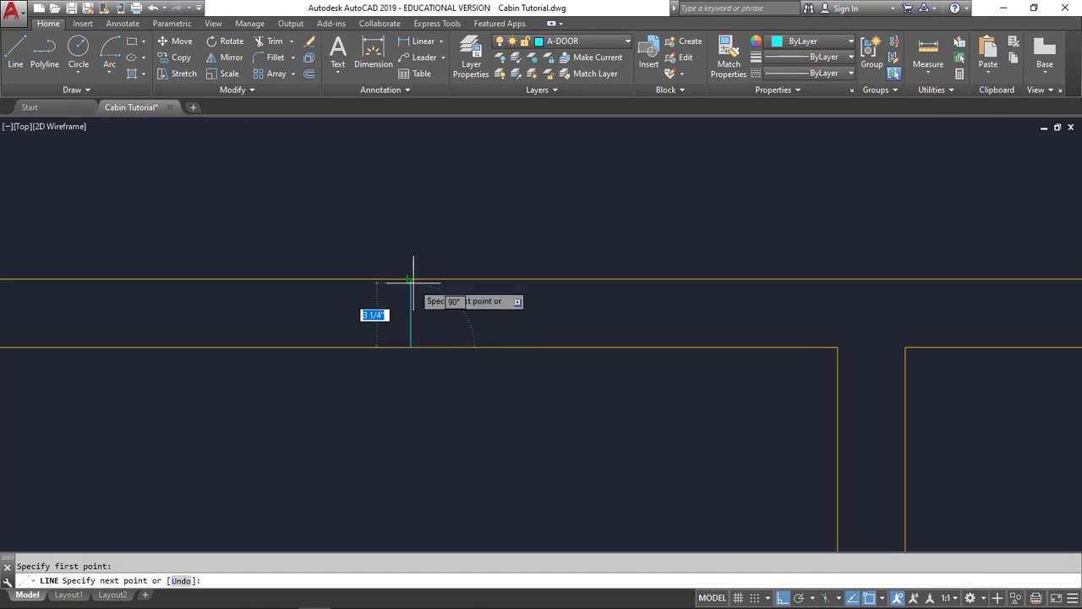
{"action": "left_click", "coordinate": [415, 289]}
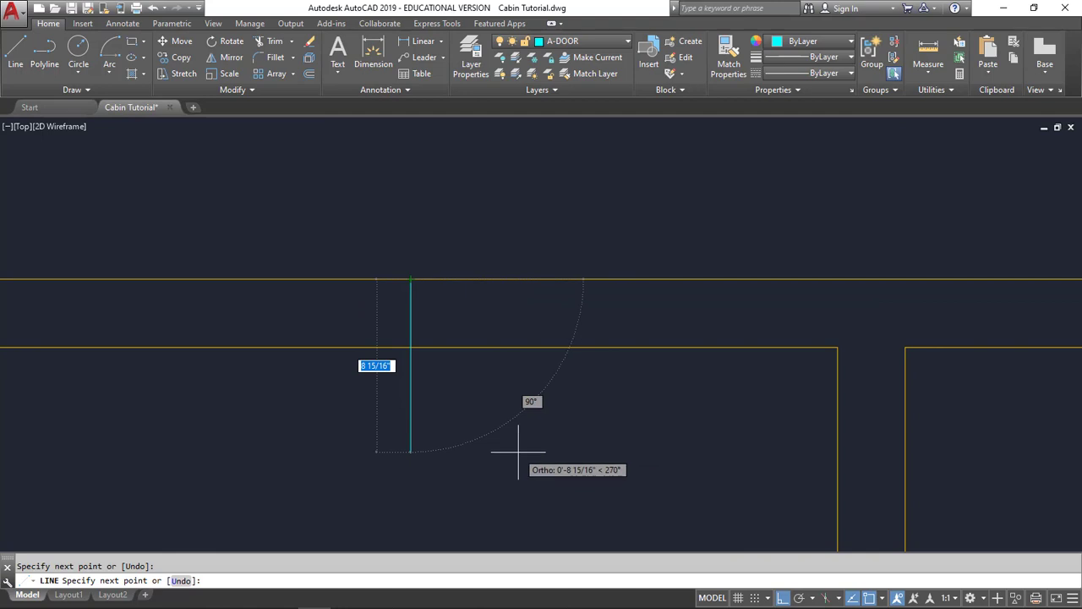
{"action": "key", "text": "Escape"}
Offset the short line across the wall by 1'4 to both sides to mark the door jambs
{"action": "scroll", "coordinate": [516, 449], "scroll_direction": "down", "scroll_amount": 4}
{"action": "middle_click_drag", "start_coordinate": [517, 449], "coordinate": [515, 366]}
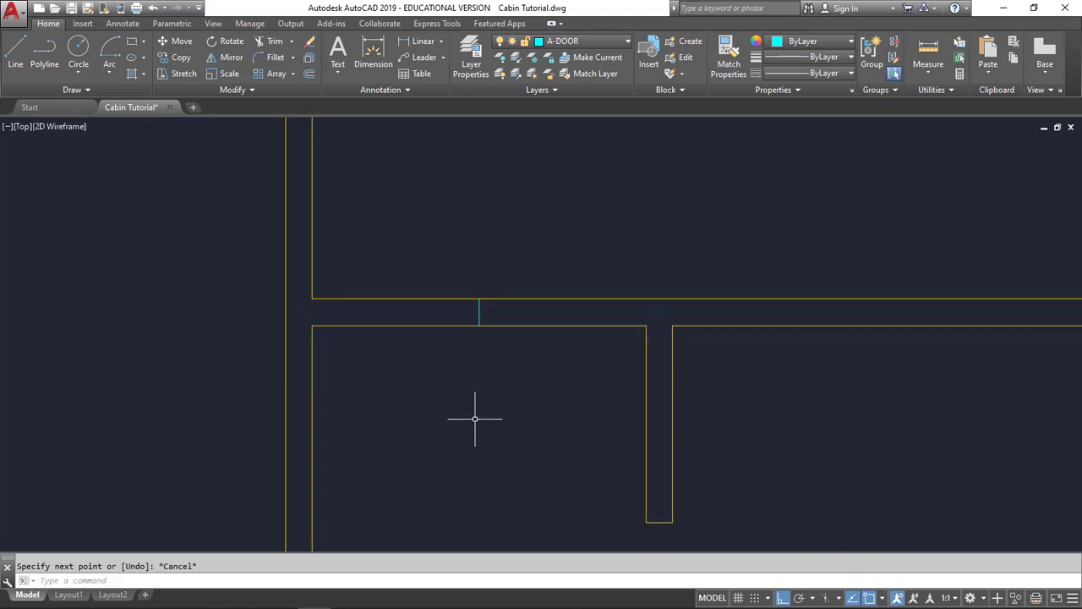
{"action": "left_click", "coordinate": [310, 76]}
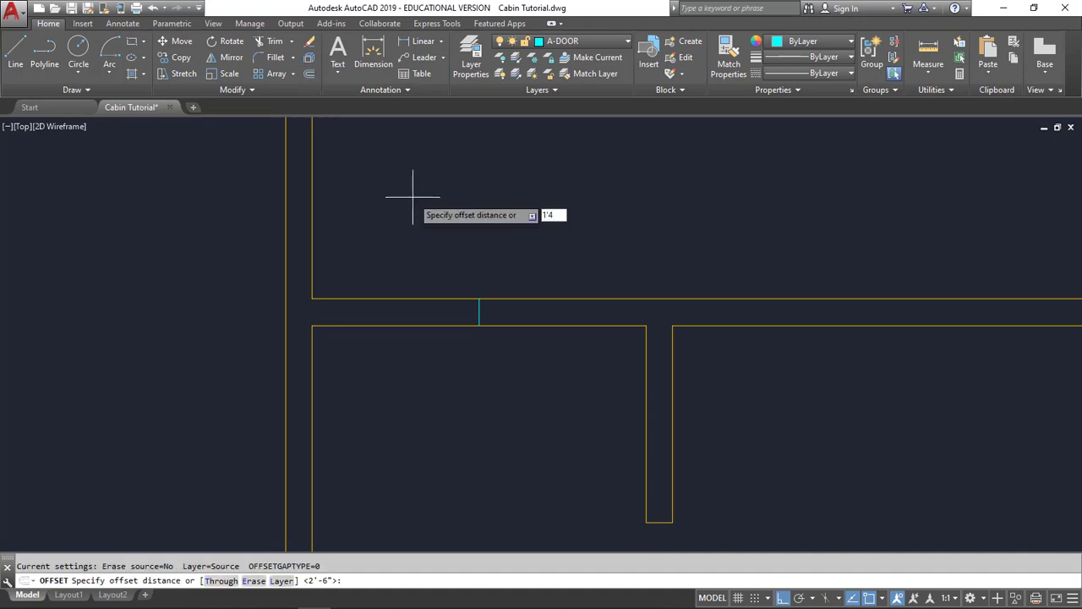
{"action": "key", "text": "Return"}
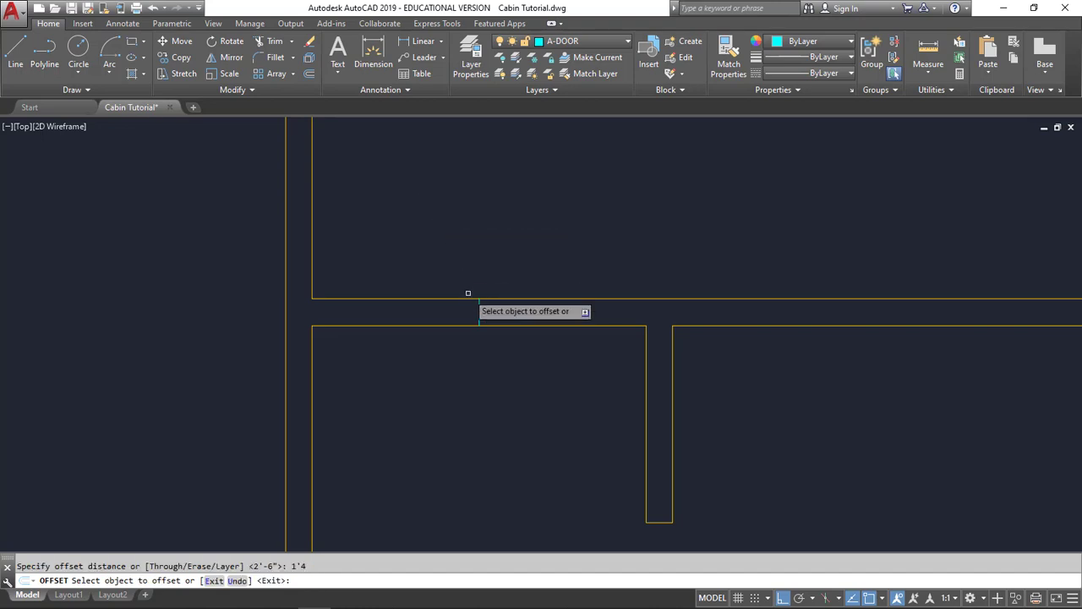
{"action": "left_click", "coordinate": [479, 312]}
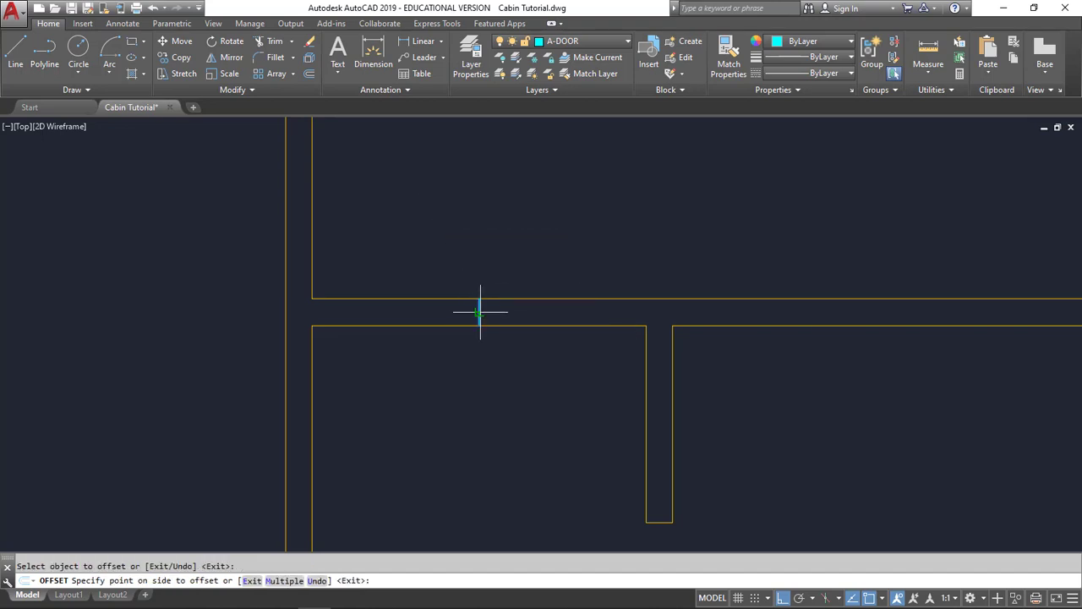
{"action": "left_click", "coordinate": [636, 310]}
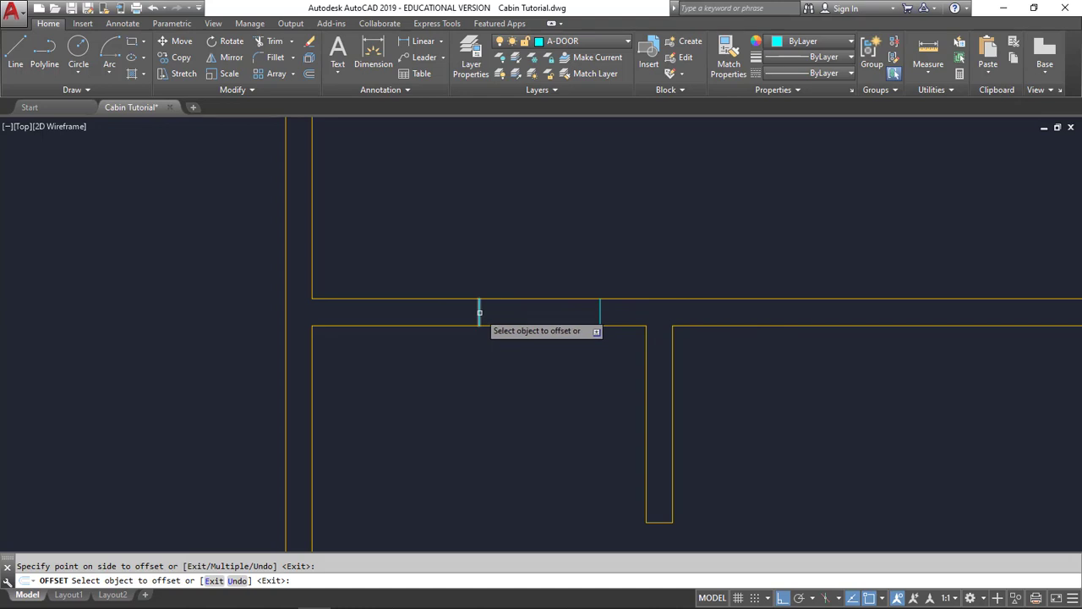
{"action": "left_click", "coordinate": [479, 312]}
{"action": "left_click", "coordinate": [330, 310]}
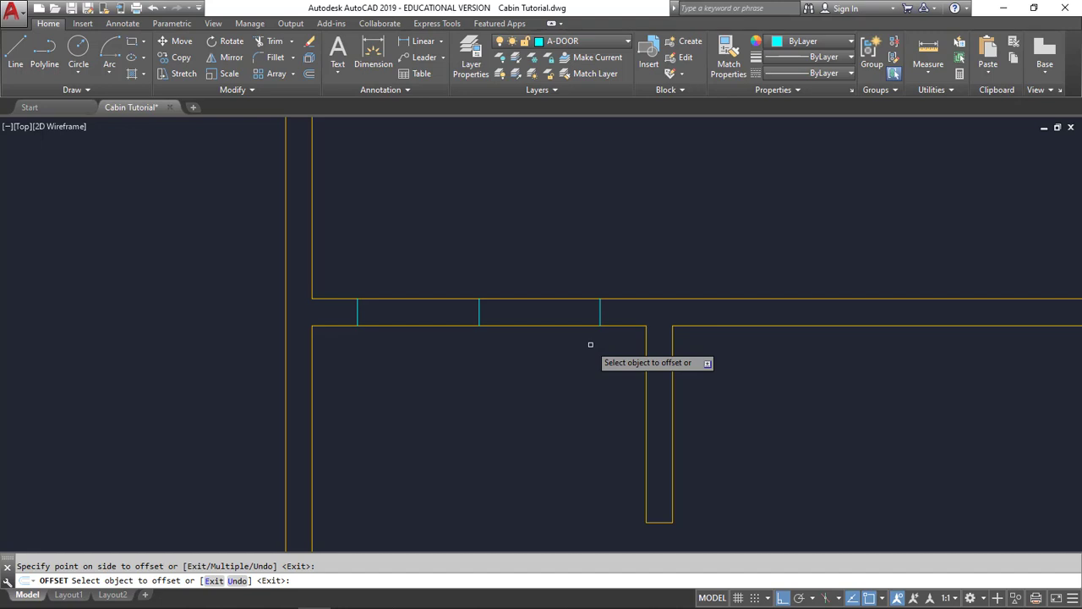
Trim both horizontal wall lines between the two offset jamb lines and erase the short centre line to open the doorway
{"action": "left_click", "coordinate": [270, 40]}
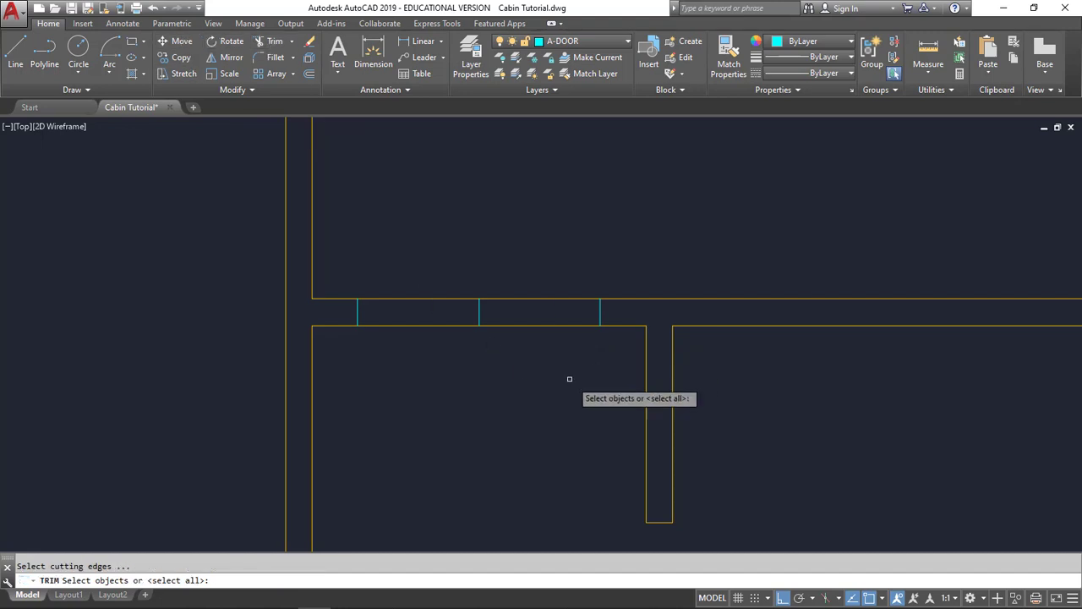
{"action": "left_click", "coordinate": [633, 398]}
{"action": "left_click", "coordinate": [216, 201]}
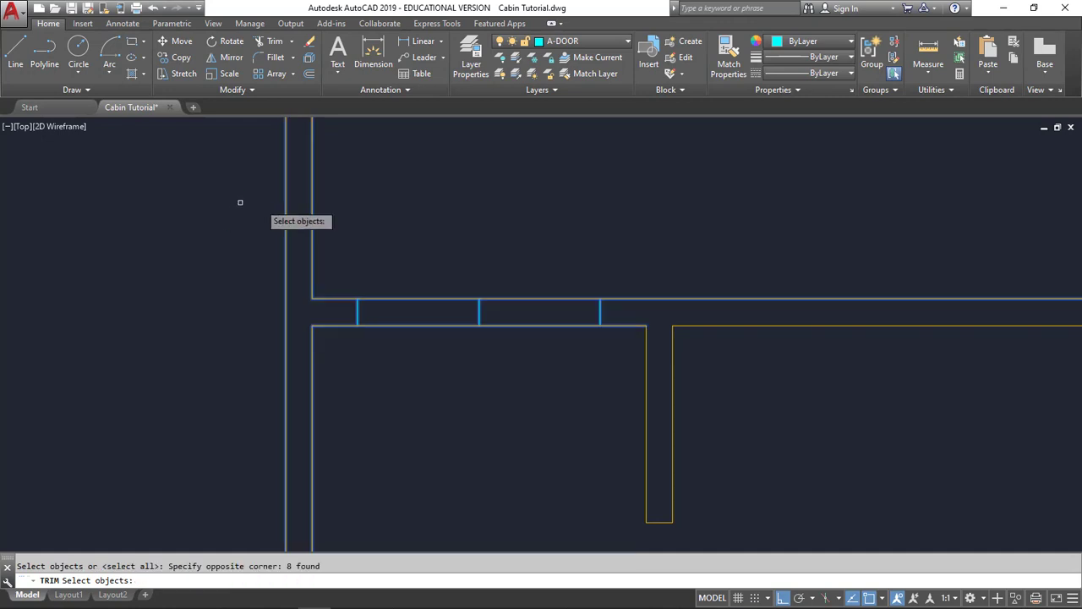
{"action": "key", "text": "Return"}
{"action": "left_click", "coordinate": [447, 298]}
{"action": "left_click", "coordinate": [500, 298]}
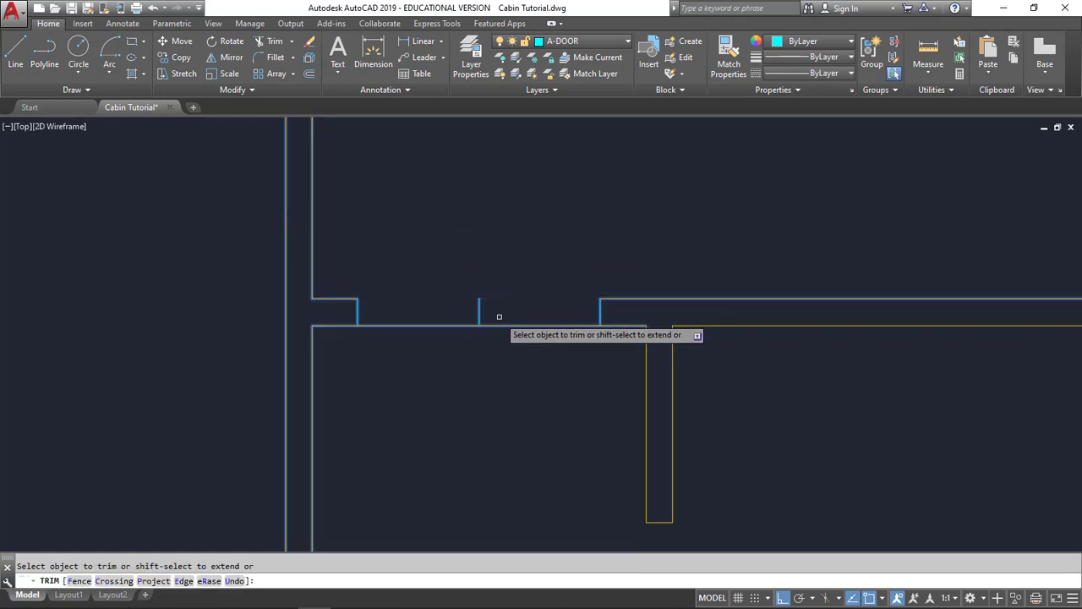
{"action": "left_click", "coordinate": [498, 325]}
{"action": "left_click", "coordinate": [459, 326]}
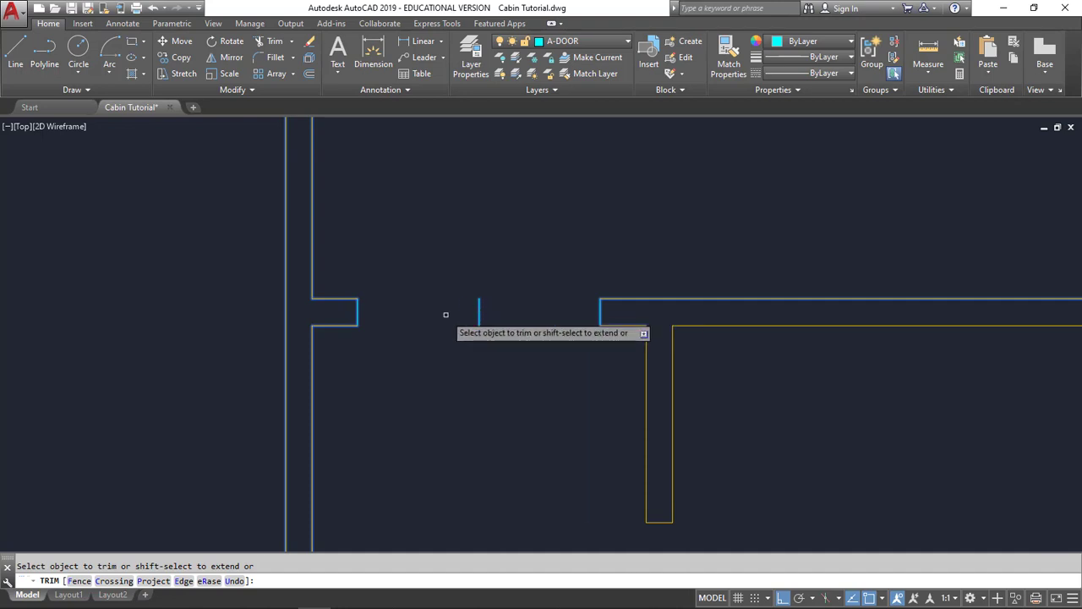
{"action": "key", "text": "Escape"}
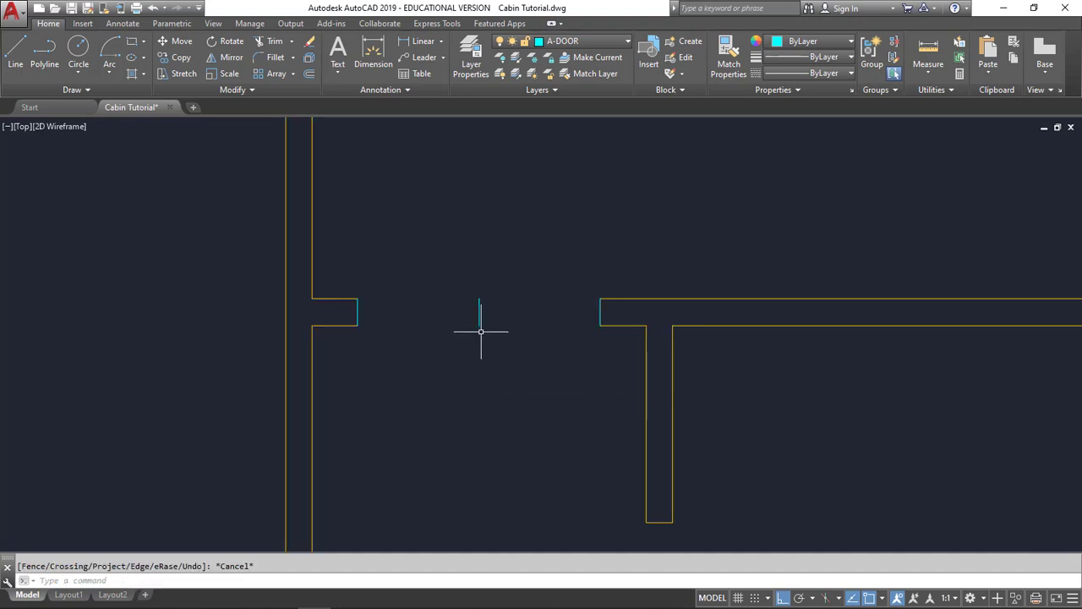
{"action": "left_click", "coordinate": [480, 311]}
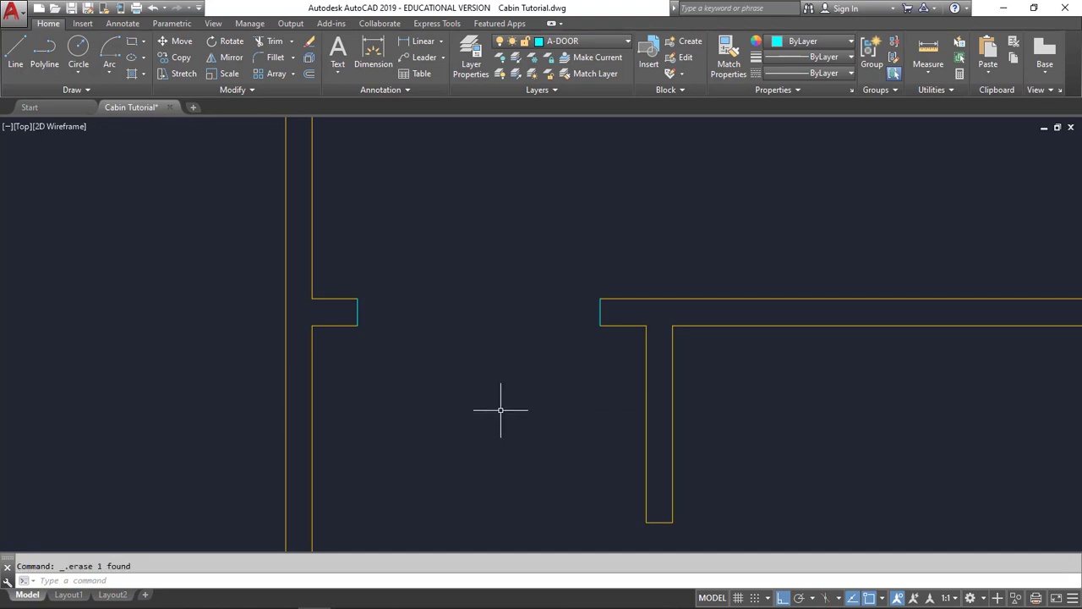
Move the two jamb lines of the new opening to the A-WALL layer
{"action": "left_click", "coordinate": [599, 311]}
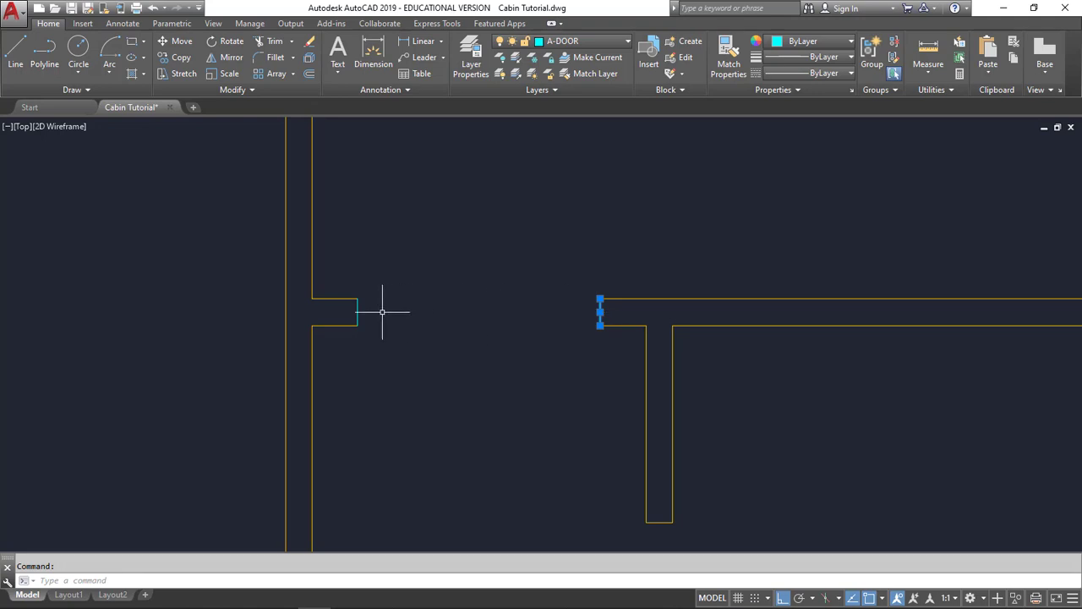
{"action": "left_click", "coordinate": [612, 44]}
{"action": "left_click", "coordinate": [591, 107]}
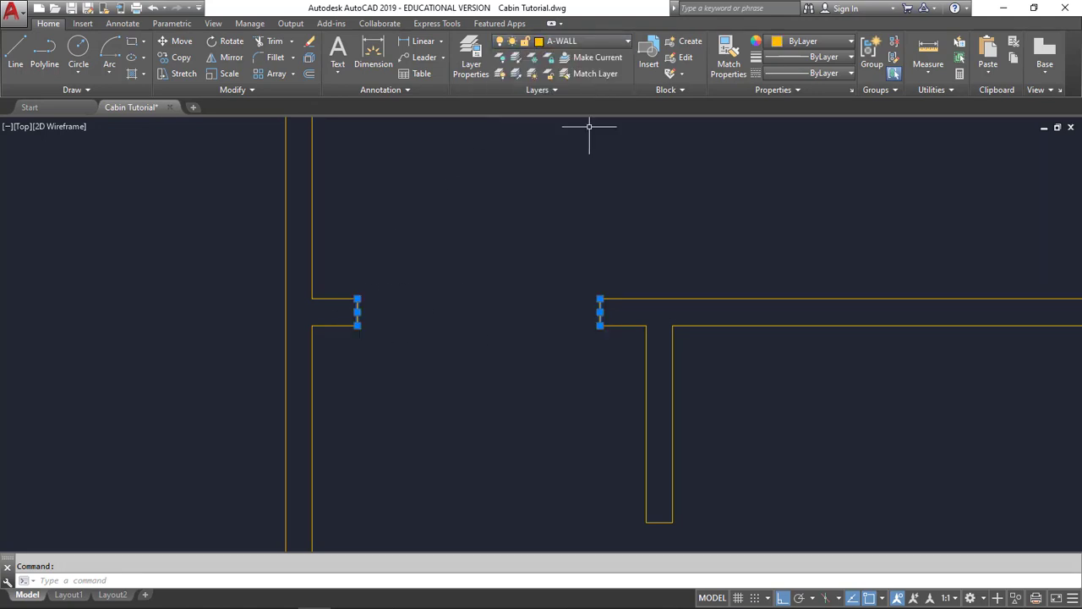
{"action": "key", "text": "Escape"}
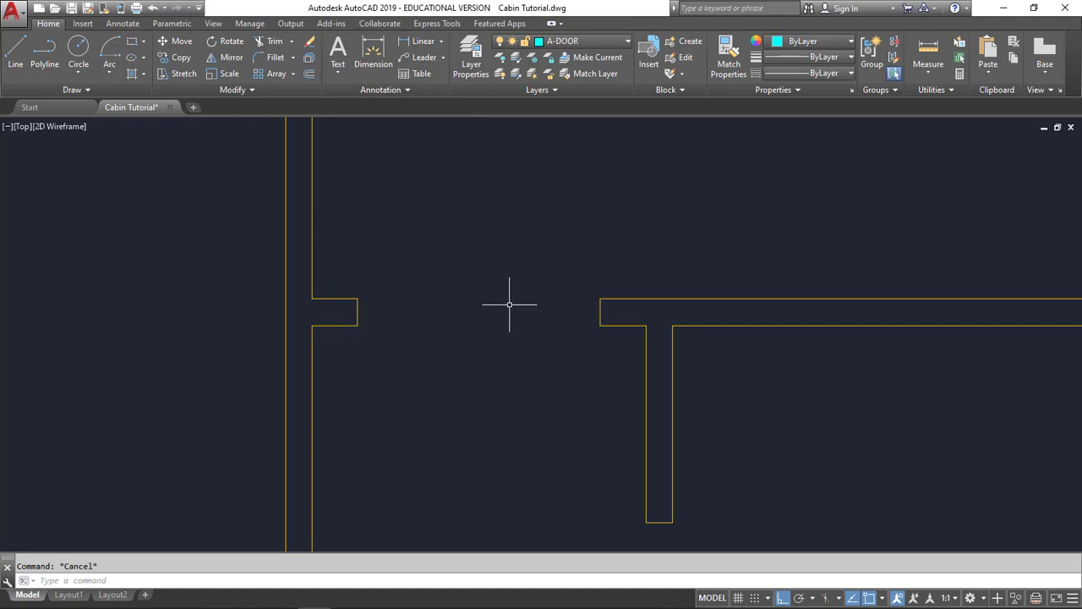
Draw a 2'8 vertical door leaf line upward from the upper corner of the left jamb of the new opening
{"action": "left_click", "coordinate": [16, 56]}
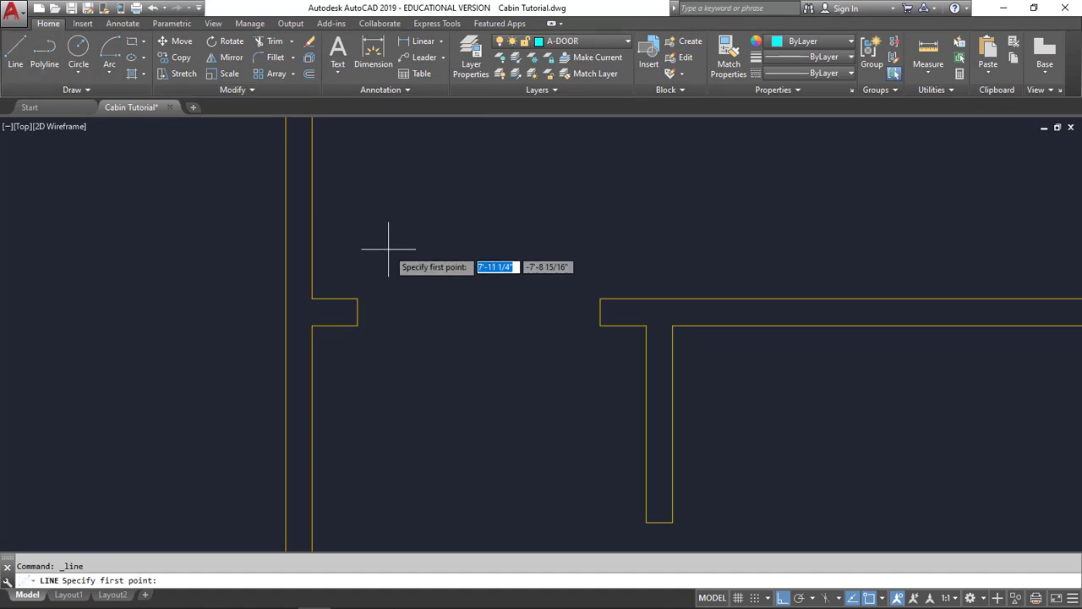
{"action": "mouse_move", "coordinate": [375, 251]}
{"action": "middle_mouse_down"}
{"action": "mouse_move", "coordinate": [386, 268]}
{"action": "mouse_move", "coordinate": [389, 386]}
{"action": "mouse_move", "coordinate": [364, 438]}
{"action": "middle_mouse_up"}
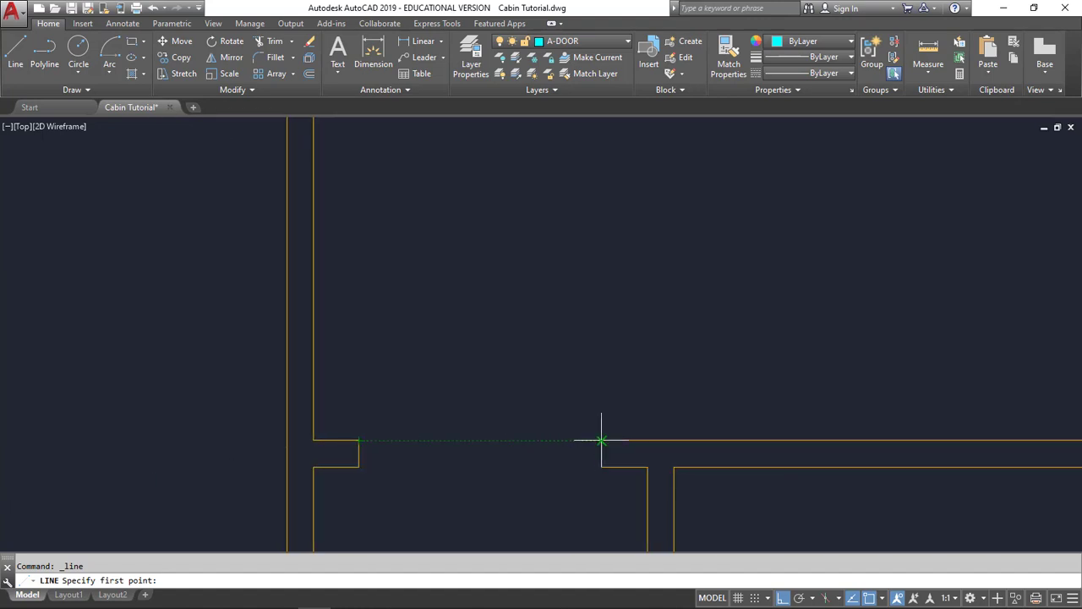
{"action": "left_click", "coordinate": [359, 439]}
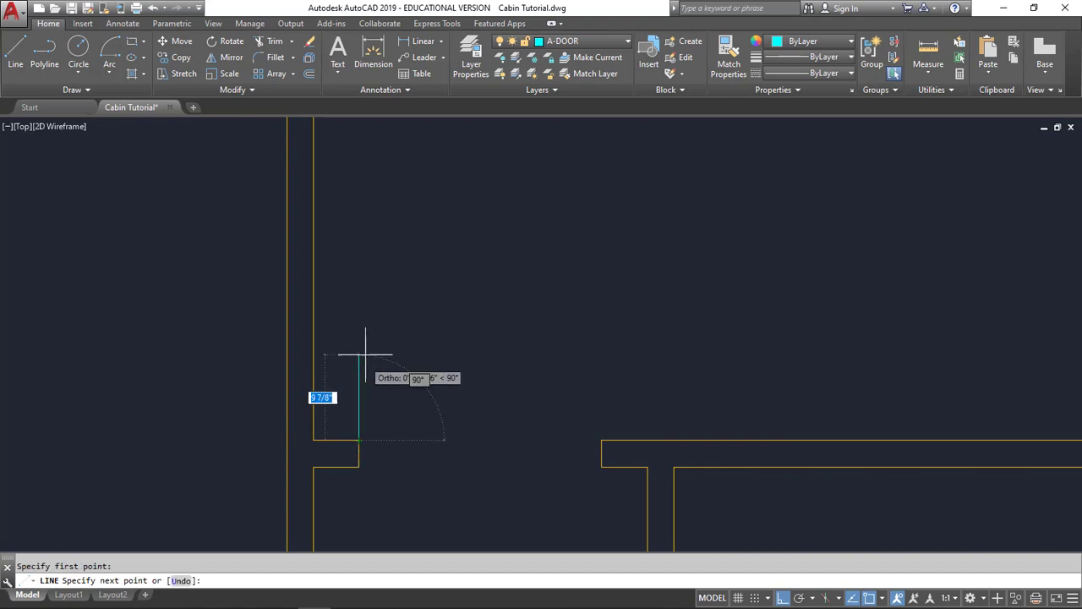
{"action": "type", "text": "2'8"}
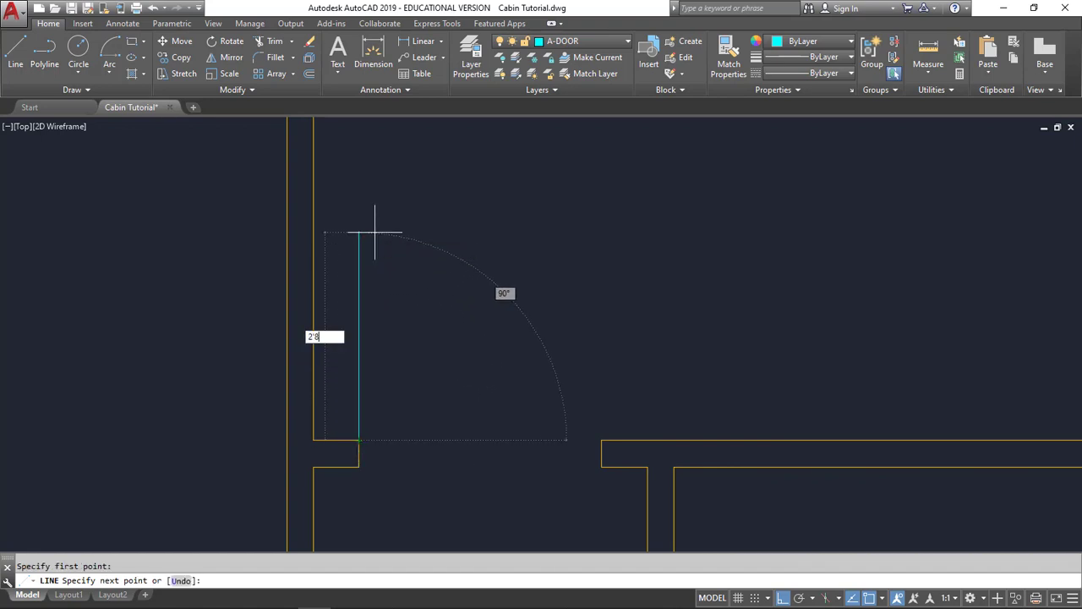
{"action": "key", "text": "Return"}
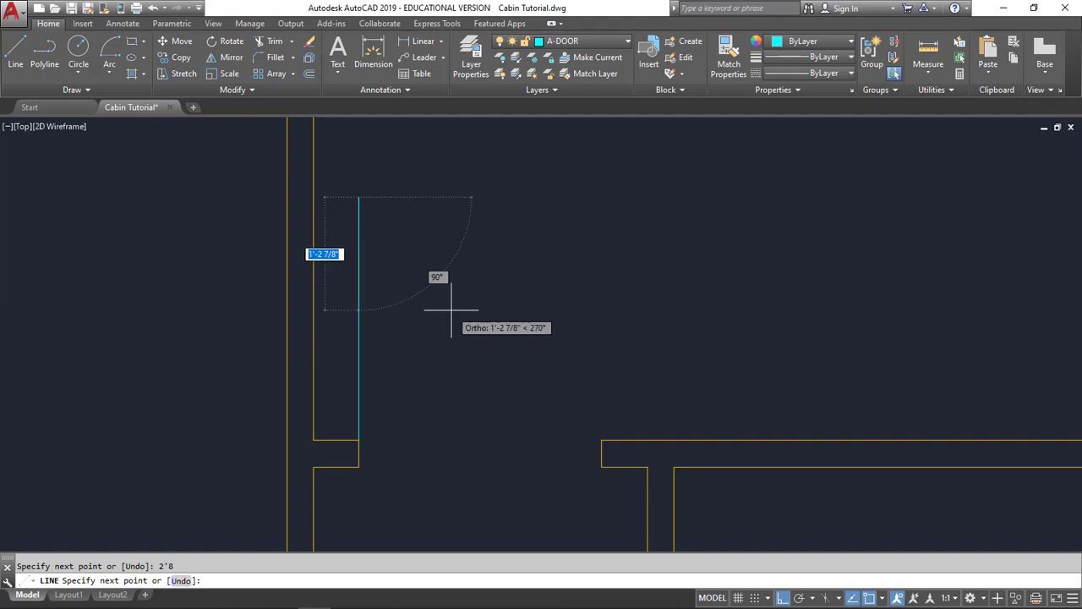
{"action": "key", "text": "Escape"}
Draw the door swing as a Start, Center, End arc from the right jamb's upper corner, centred on the hinge corner, to the leaf's top end
{"action": "middle_click_drag", "start_coordinate": [463, 319], "coordinate": [453, 247]}
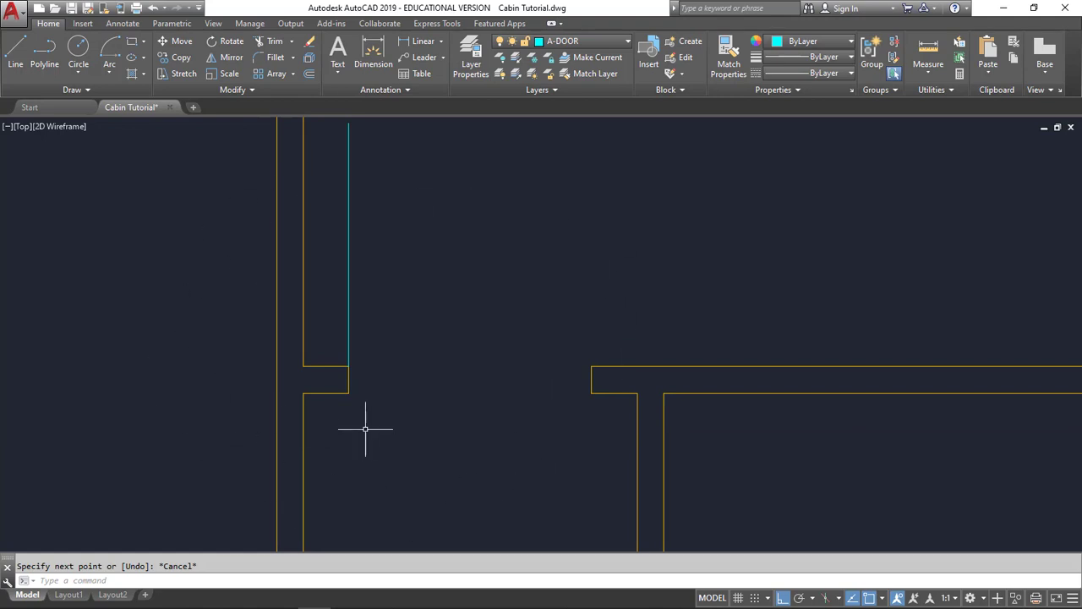
{"action": "middle_click_drag", "start_coordinate": [367, 429], "coordinate": [366, 480]}
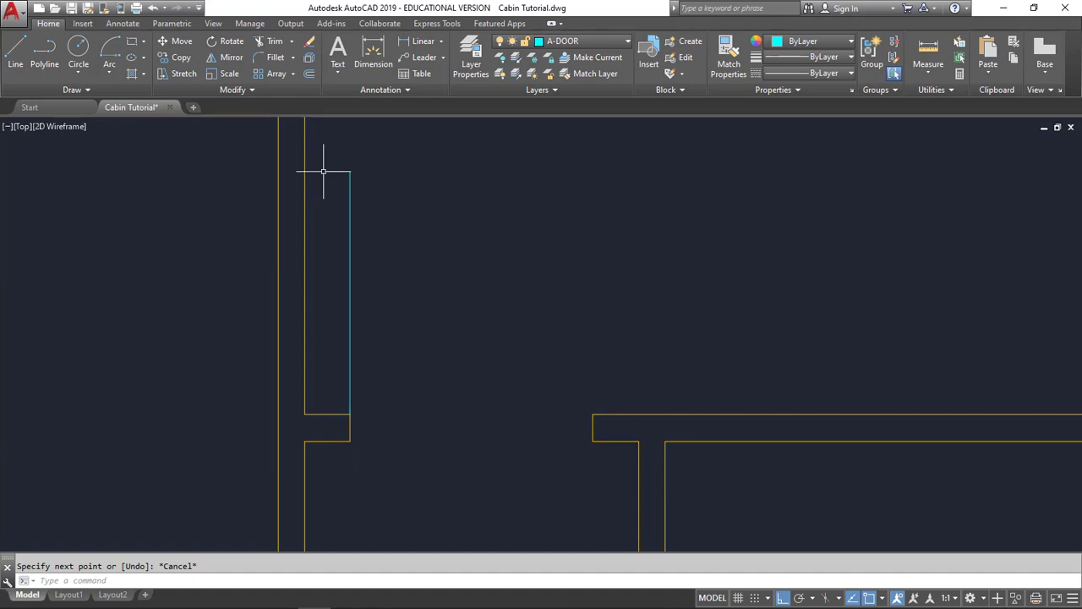
{"action": "left_click", "coordinate": [112, 74]}
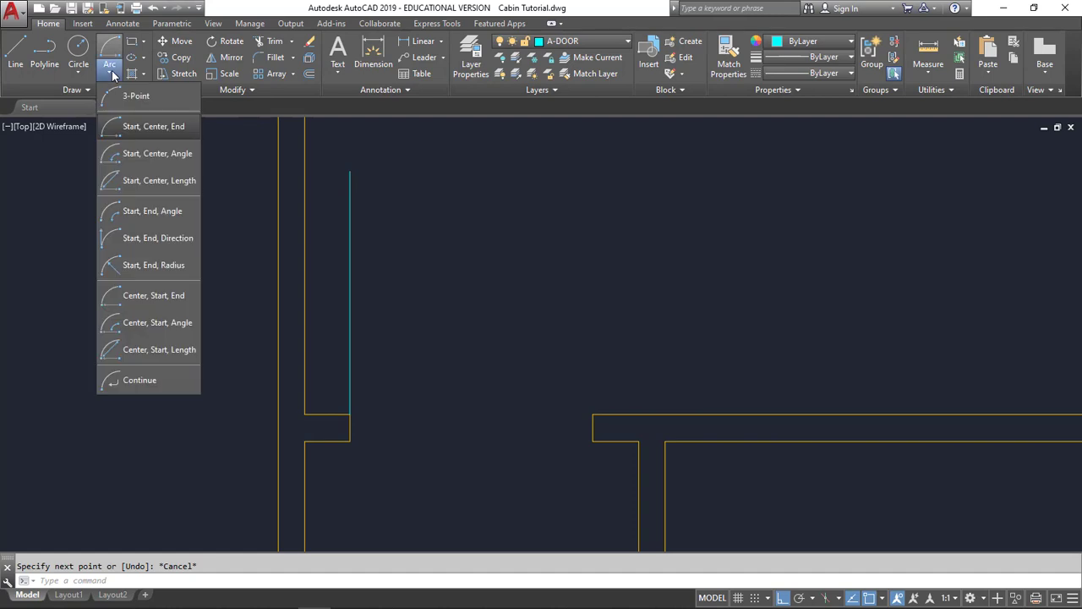
{"action": "left_click", "coordinate": [147, 126]}
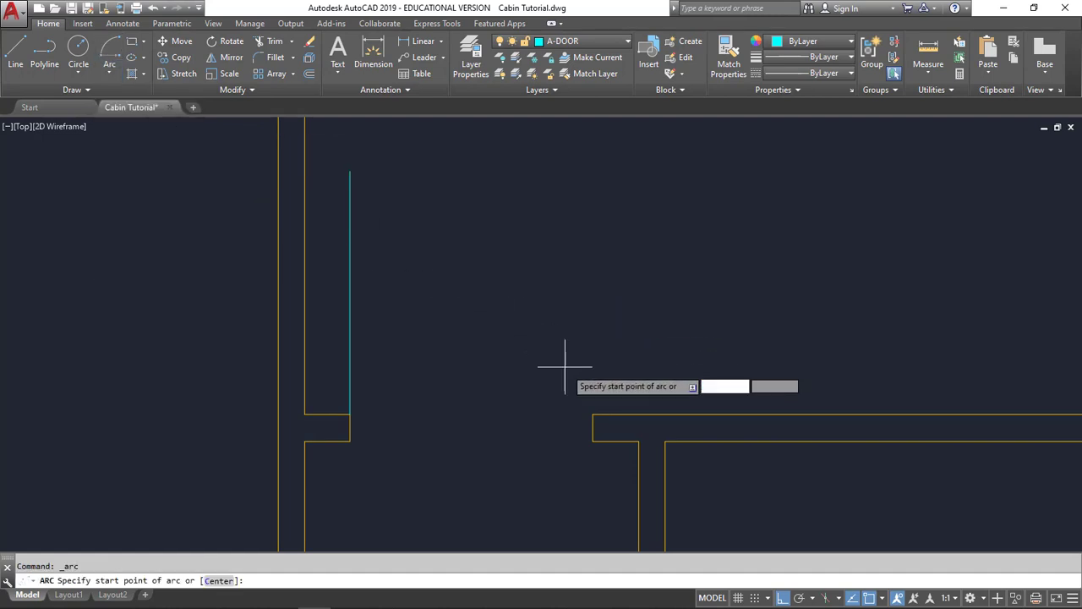
{"action": "left_click", "coordinate": [591, 414]}
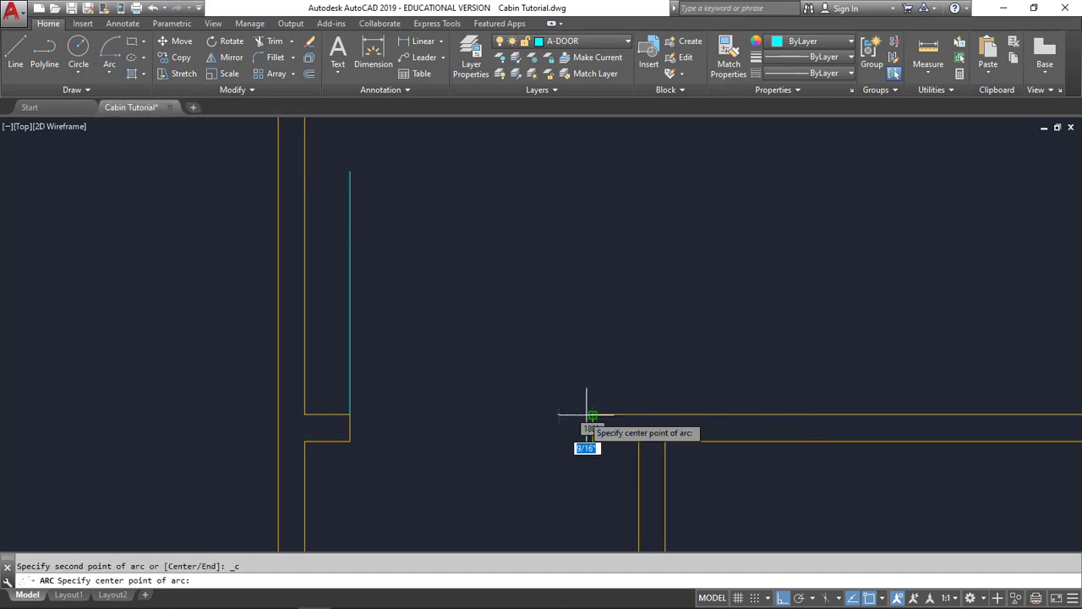
{"action": "left_click", "coordinate": [350, 414]}
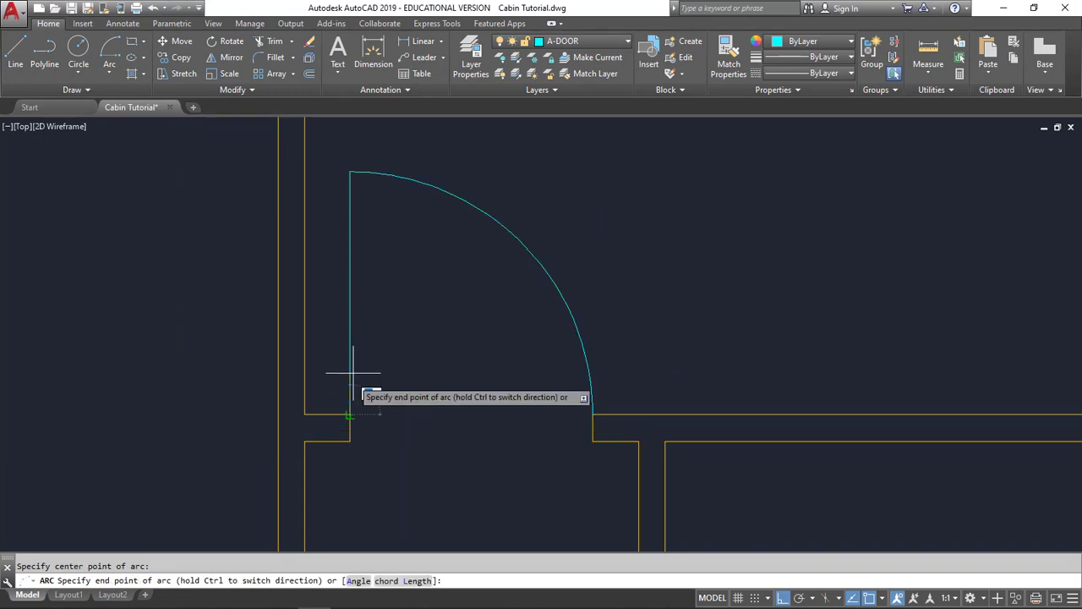
{"action": "left_click", "coordinate": [350, 172]}
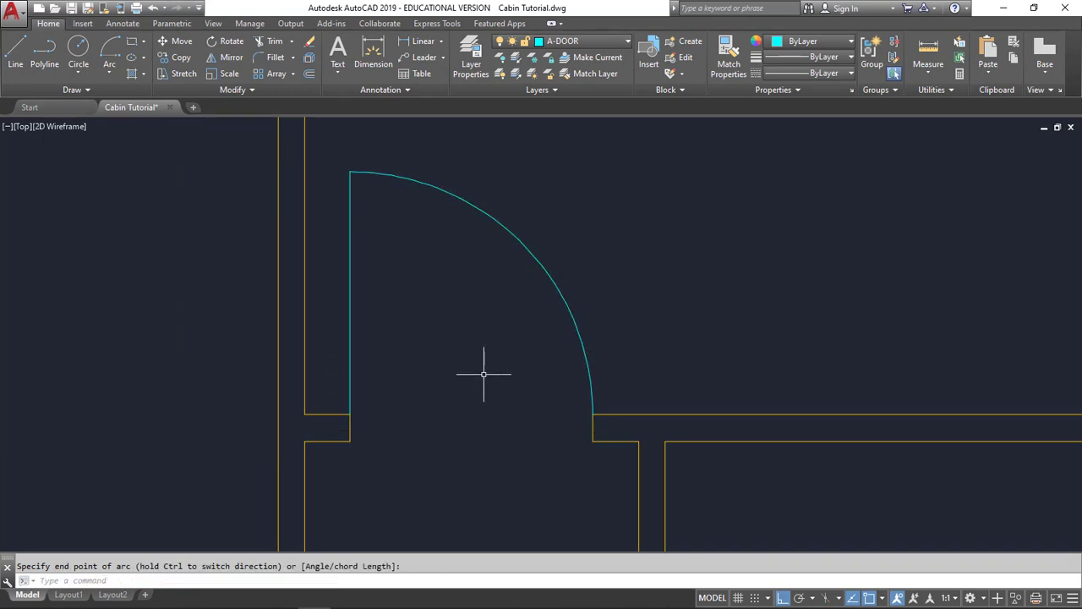
Draw a short horizontal line across the hallway's left wall, starting at the lower-right inner corner of the adjoining left room
{"action": "scroll", "coordinate": [483, 373], "scroll_direction": "down", "scroll_amount": 4}
{"action": "middle_click_drag", "start_coordinate": [490, 415], "coordinate": [525, 316]}
{"action": "scroll", "coordinate": [495, 380], "scroll_direction": "down", "scroll_amount": 2}
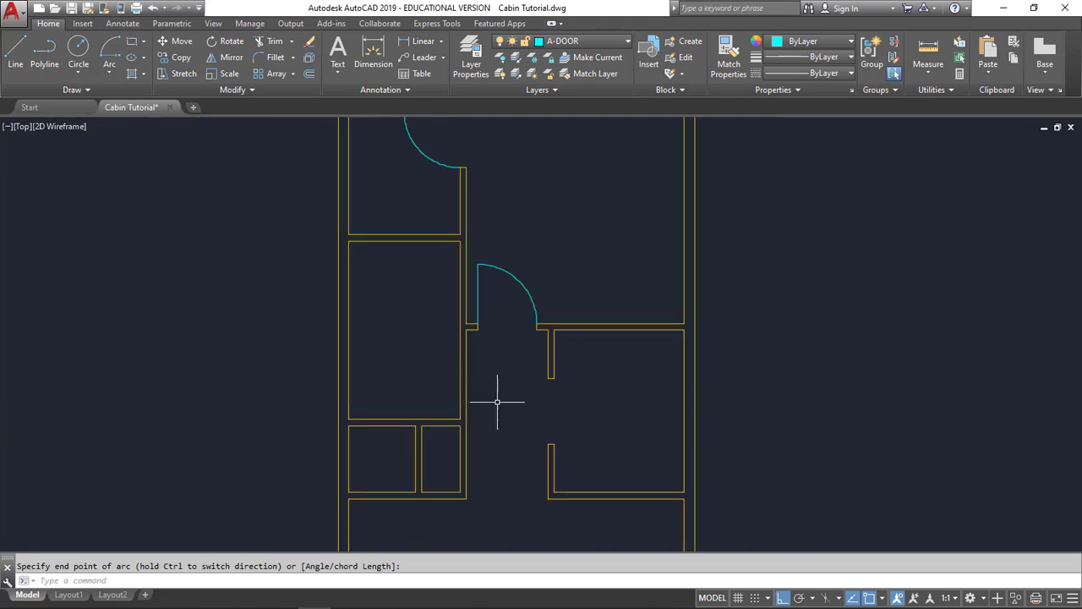
{"action": "mouse_move", "coordinate": [492, 376]}
{"action": "middle_mouse_down"}
{"action": "mouse_move", "coordinate": [490, 360]}
{"action": "mouse_move", "coordinate": [452, 367]}
{"action": "middle_mouse_up"}
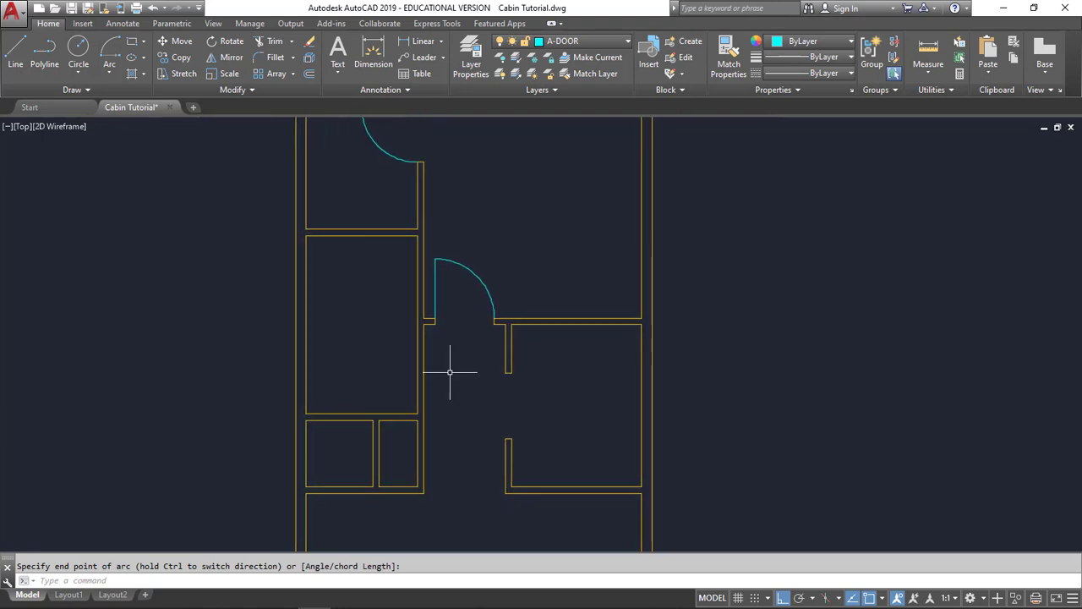
{"action": "scroll", "coordinate": [425, 377], "scroll_direction": "up", "scroll_amount": 4}
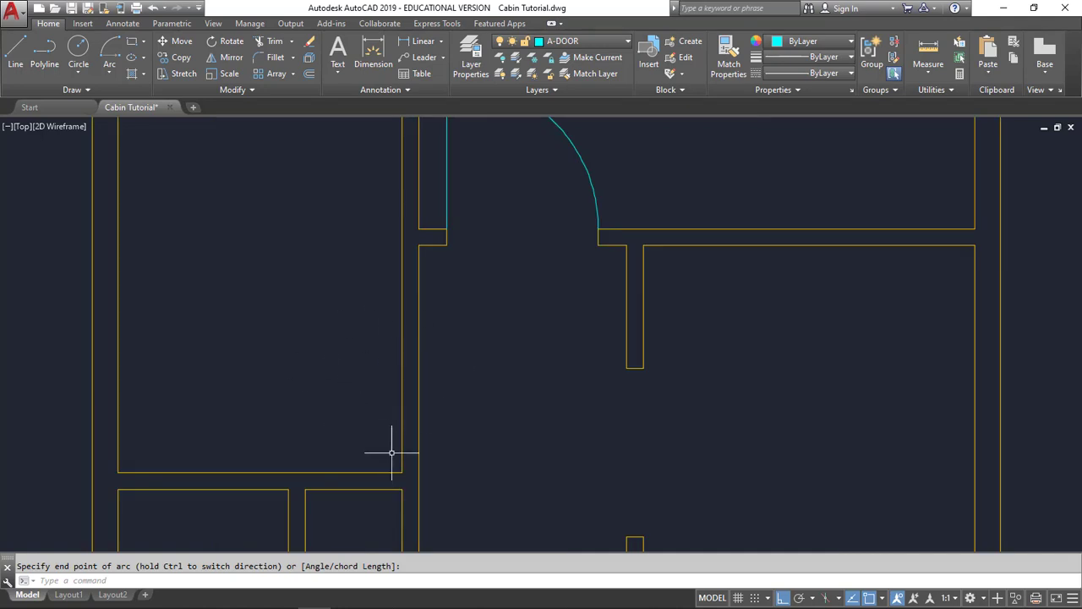
{"action": "mouse_move", "coordinate": [391, 453]}
{"action": "middle_mouse_down"}
{"action": "mouse_move", "coordinate": [377, 357]}
{"action": "mouse_move", "coordinate": [387, 368]}
{"action": "middle_mouse_up"}
{"action": "scroll", "coordinate": [428, 380], "scroll_direction": "up", "scroll_amount": 2}
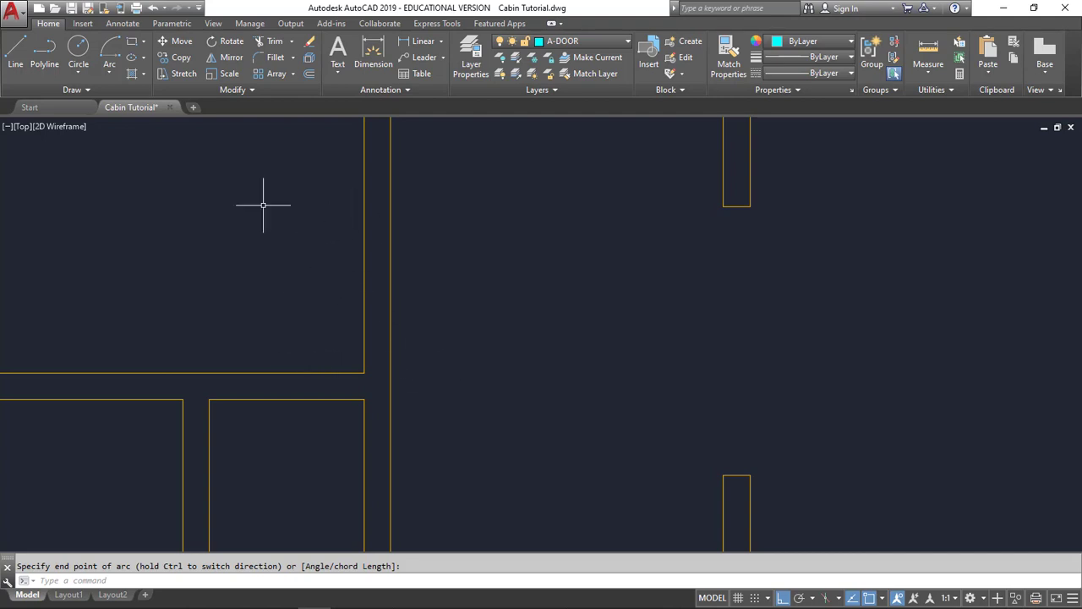
{"action": "left_click", "coordinate": [15, 67]}
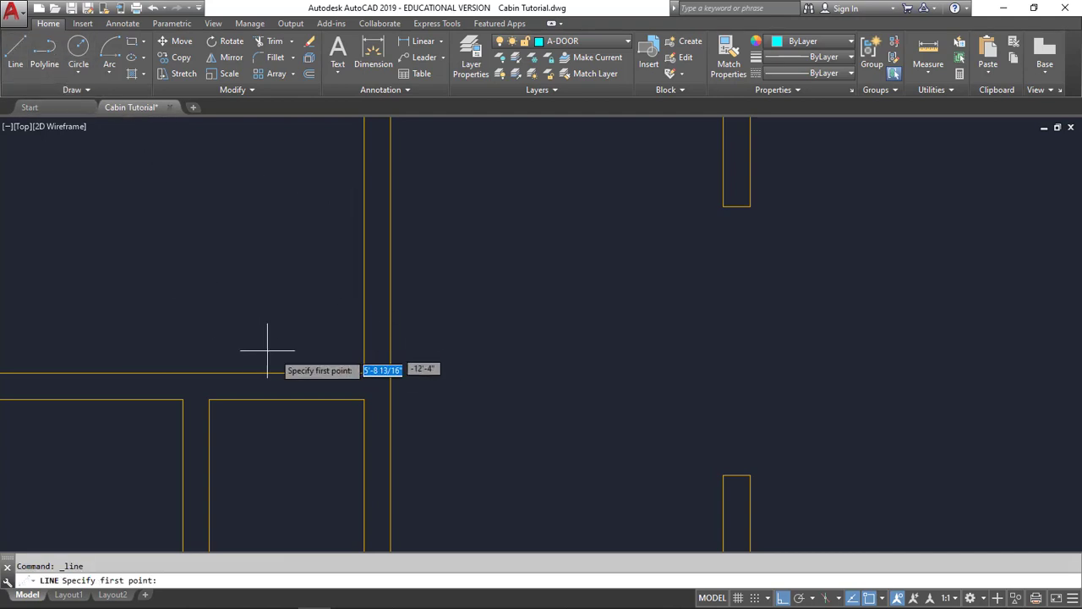
{"action": "left_click", "coordinate": [364, 373]}
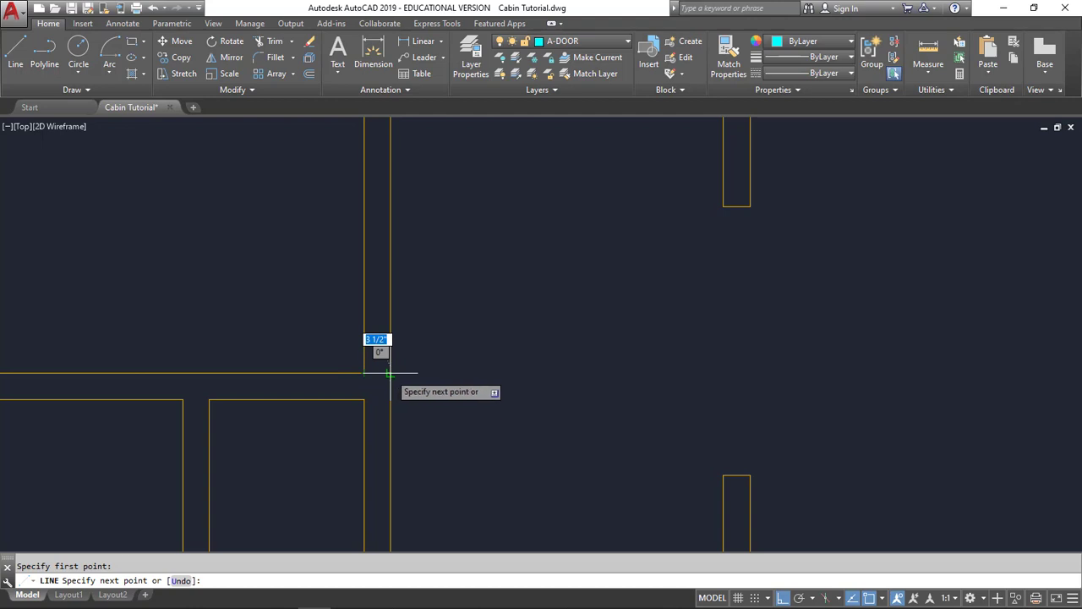
{"action": "left_click", "coordinate": [389, 373]}
{"action": "key", "text": "Escape"}
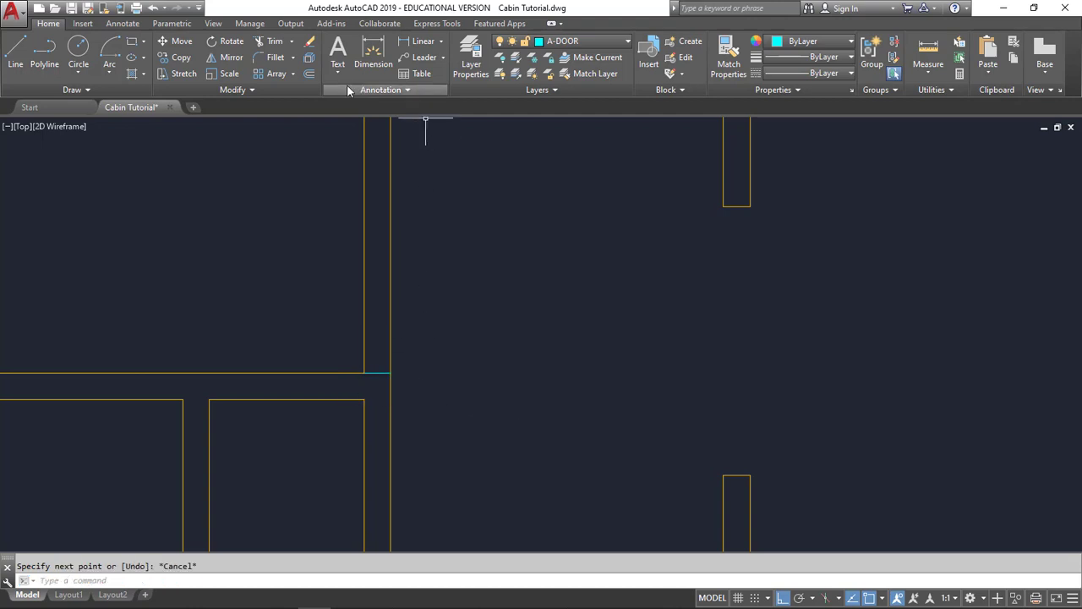
Offset the short line across the wall upward by 6" to mark the lower door jamb
{"action": "left_click", "coordinate": [310, 76]}
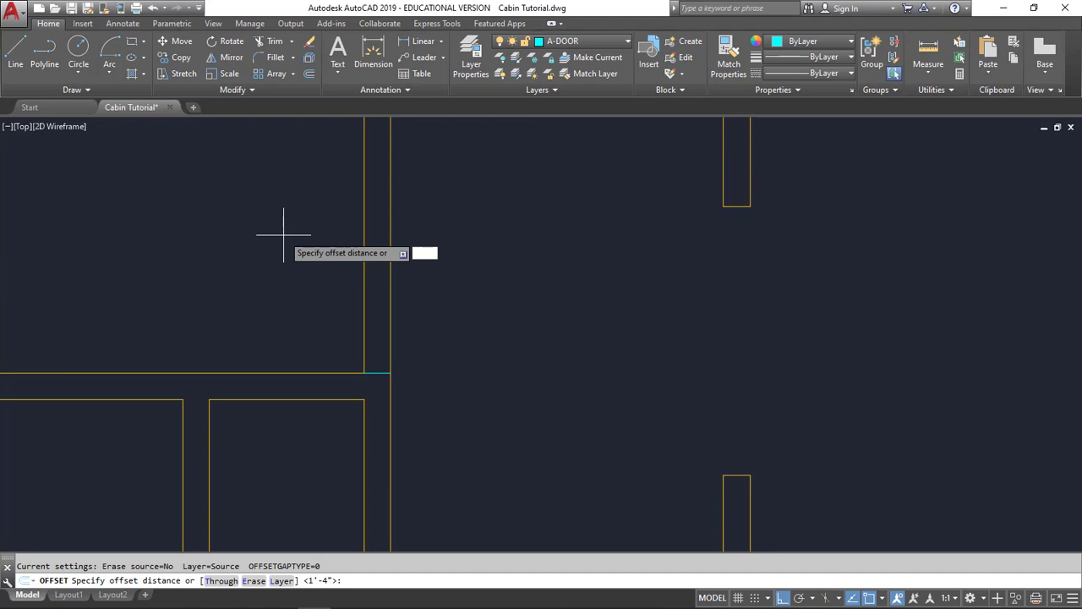
{"action": "key", "text": "Return"}
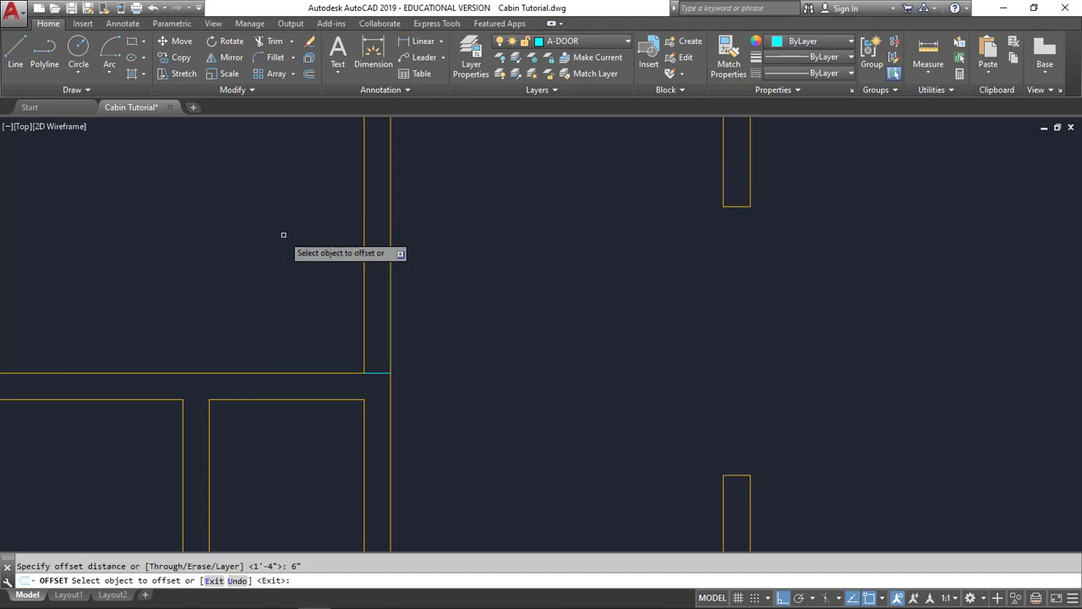
{"action": "left_click", "coordinate": [377, 372]}
{"action": "left_click", "coordinate": [384, 311]}
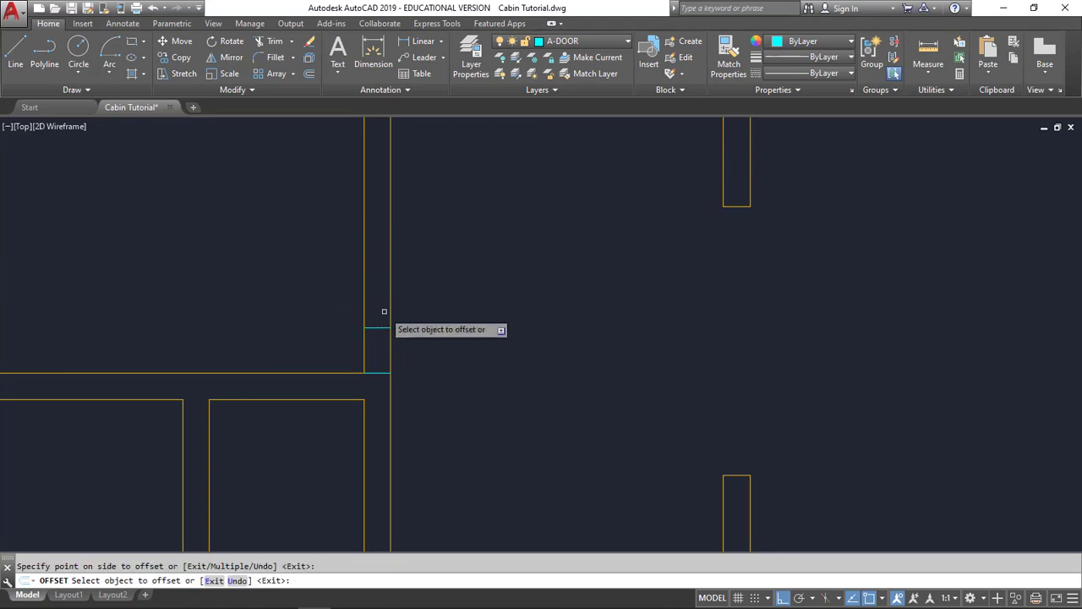
Offset the lower jamb line upward by 2'8 to mark the upper door jamb
{"action": "middle_click_drag", "start_coordinate": [422, 313], "coordinate": [442, 405]}
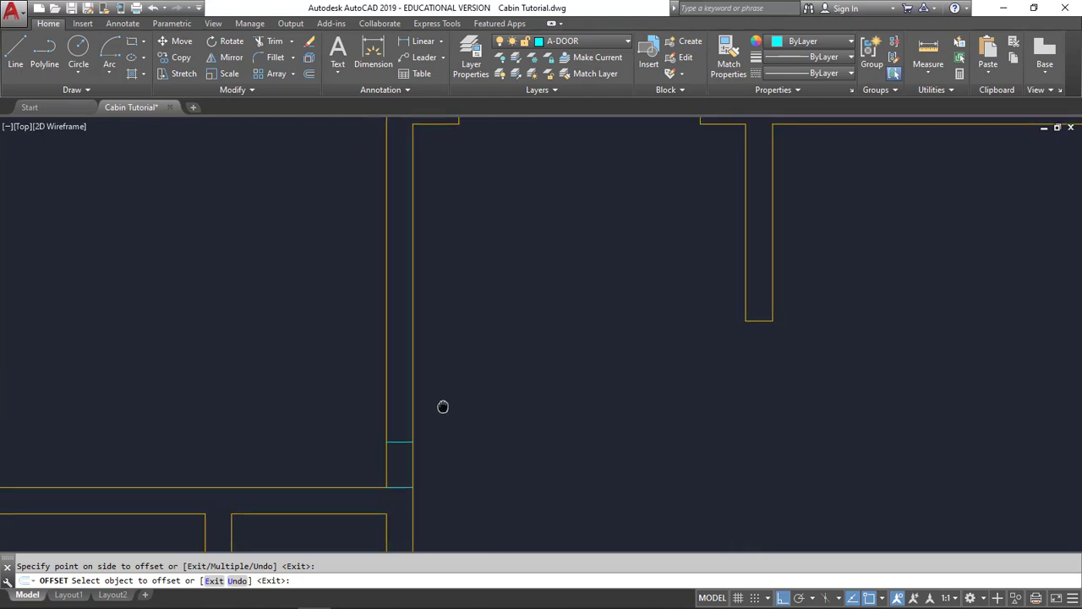
{"action": "left_click", "coordinate": [309, 76]}
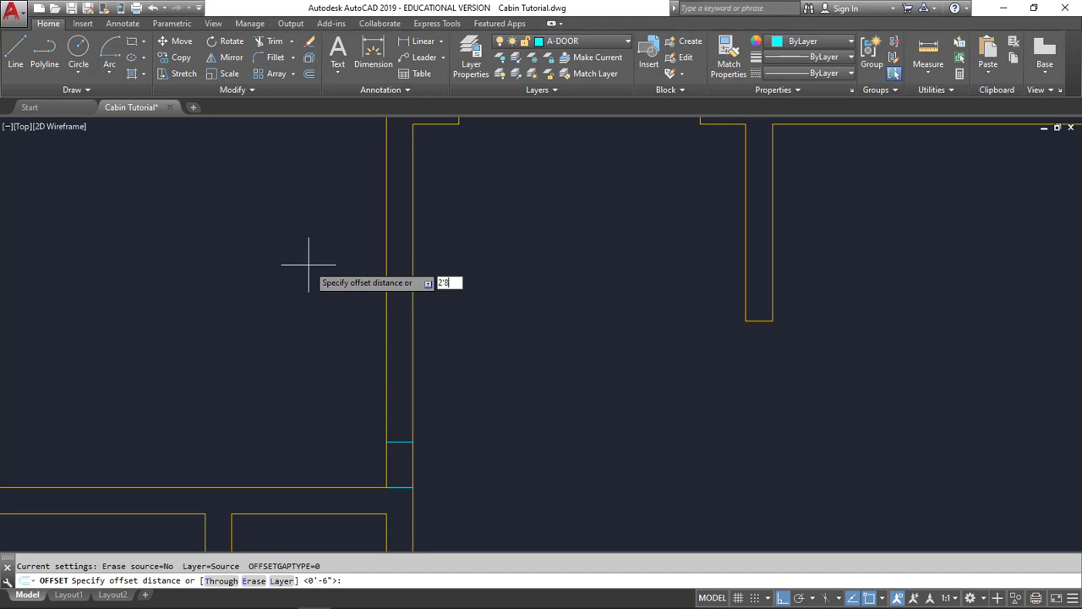
{"action": "key", "text": "Return"}
{"action": "left_click", "coordinate": [402, 441]}
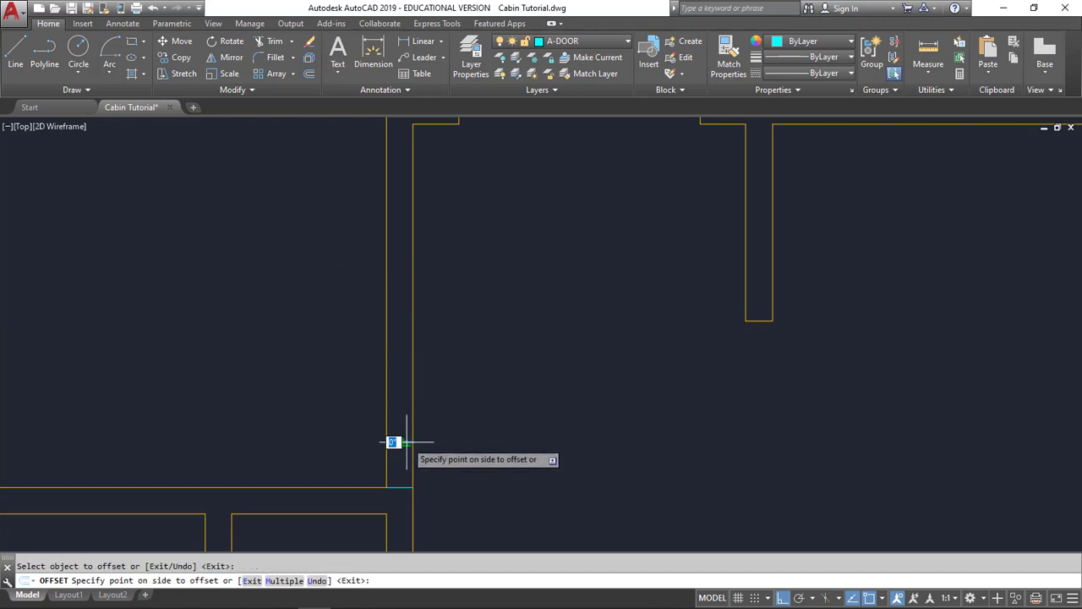
{"action": "left_click", "coordinate": [393, 246]}
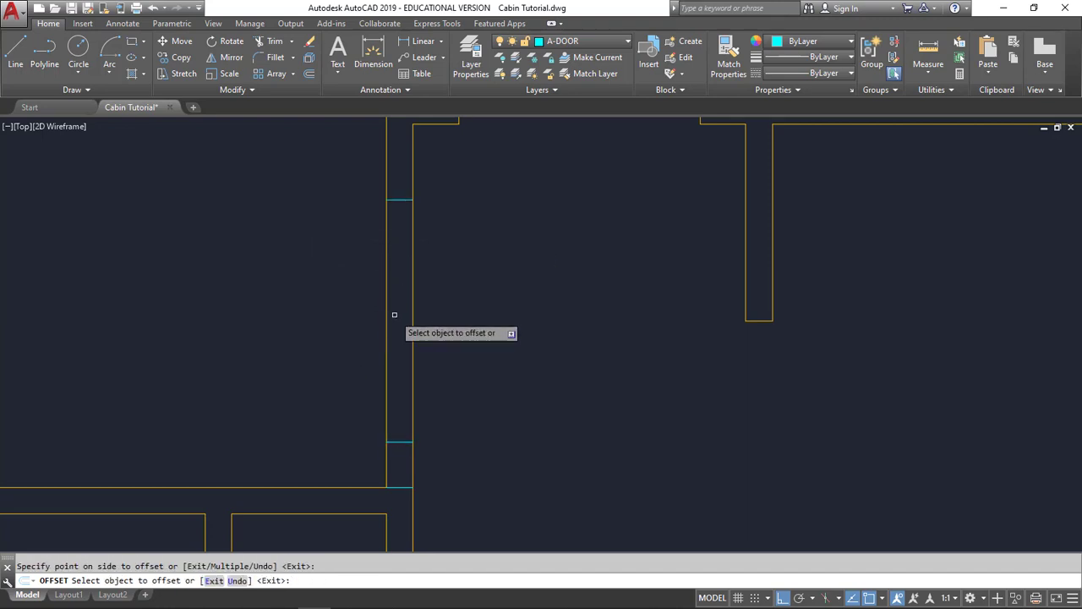
{"action": "key", "text": "Escape"}
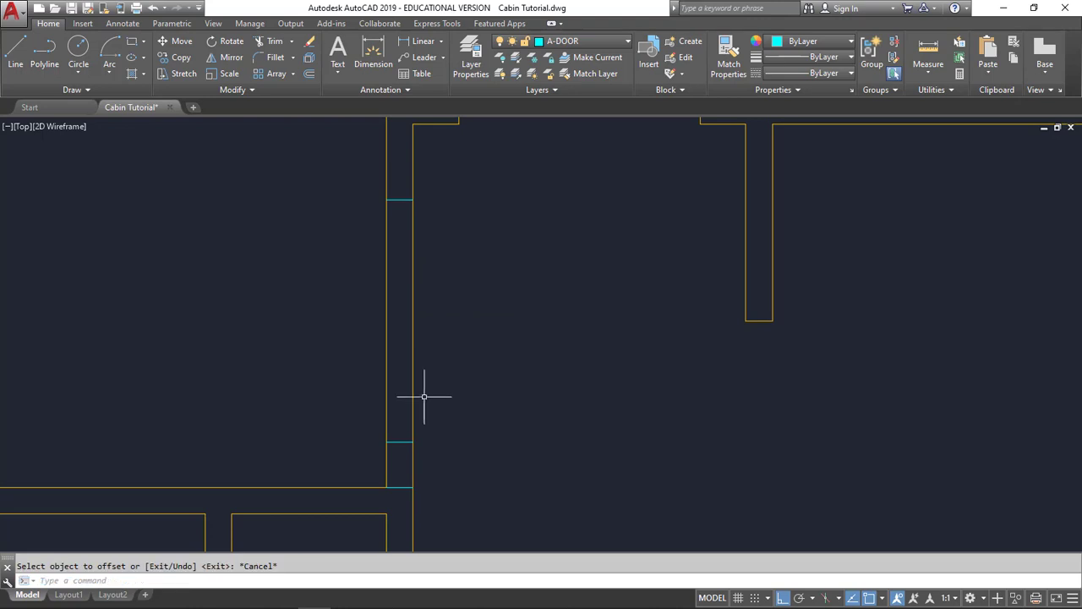
Erase the short construction line across the wall at the room's lower corner
{"action": "left_click", "coordinate": [403, 487]}
{"action": "right_click", "coordinate": [440, 121]}
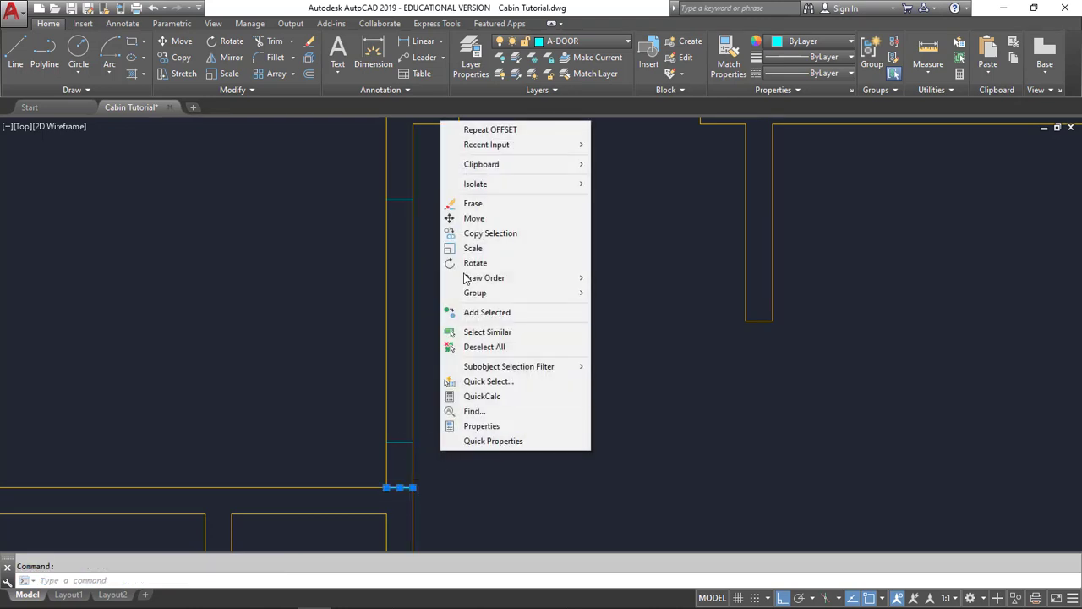
{"action": "left_click", "coordinate": [475, 203]}
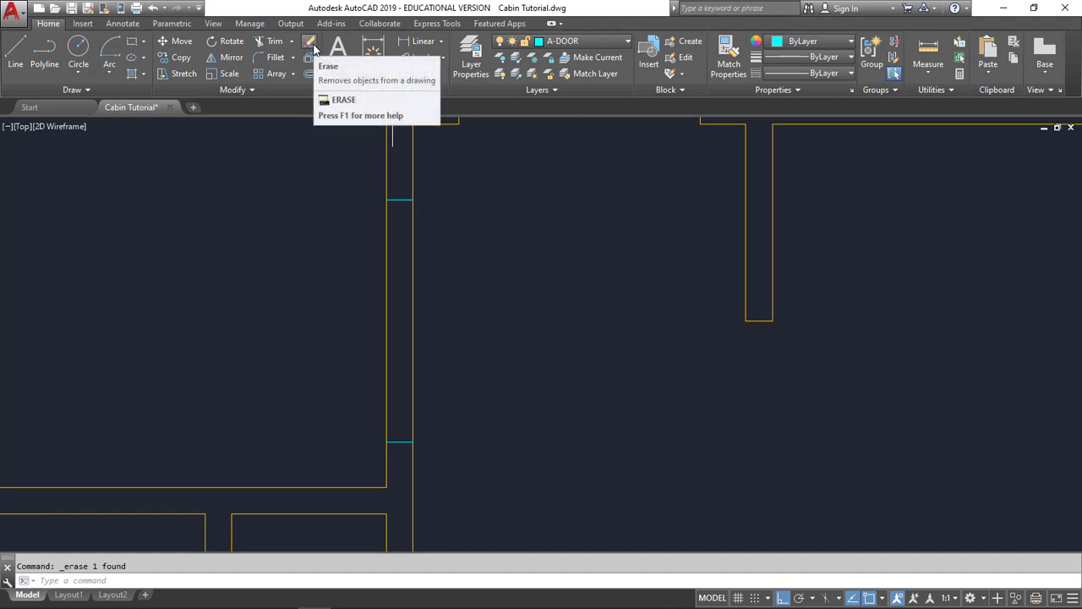
Trim both vertical wall lines between the two jamb lines to open the doorway in the hallway's left wall
{"action": "left_click", "coordinate": [490, 469]}
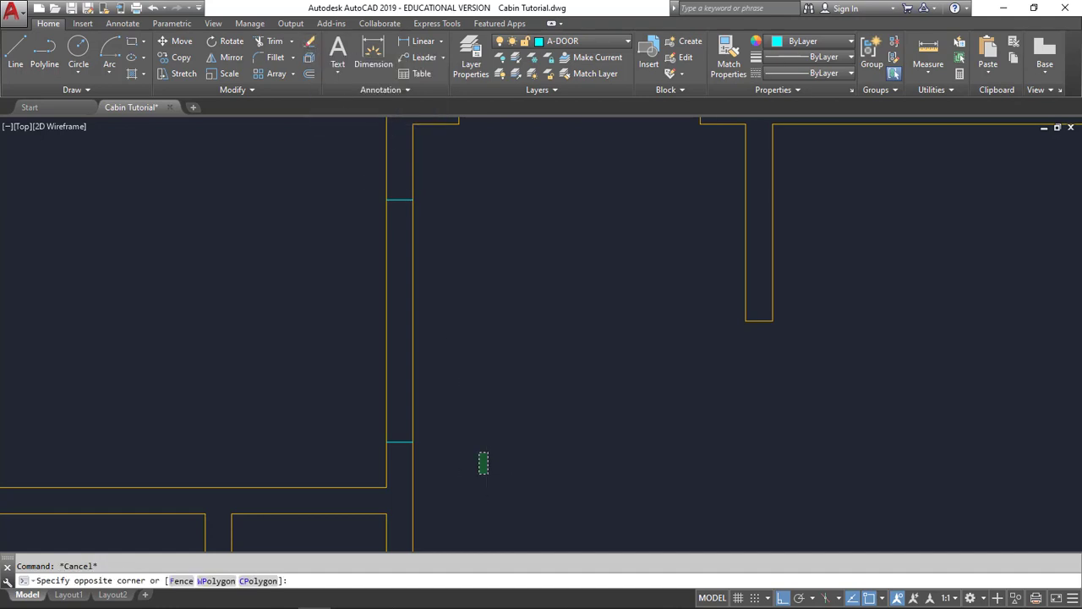
{"action": "left_click", "coordinate": [301, 172]}
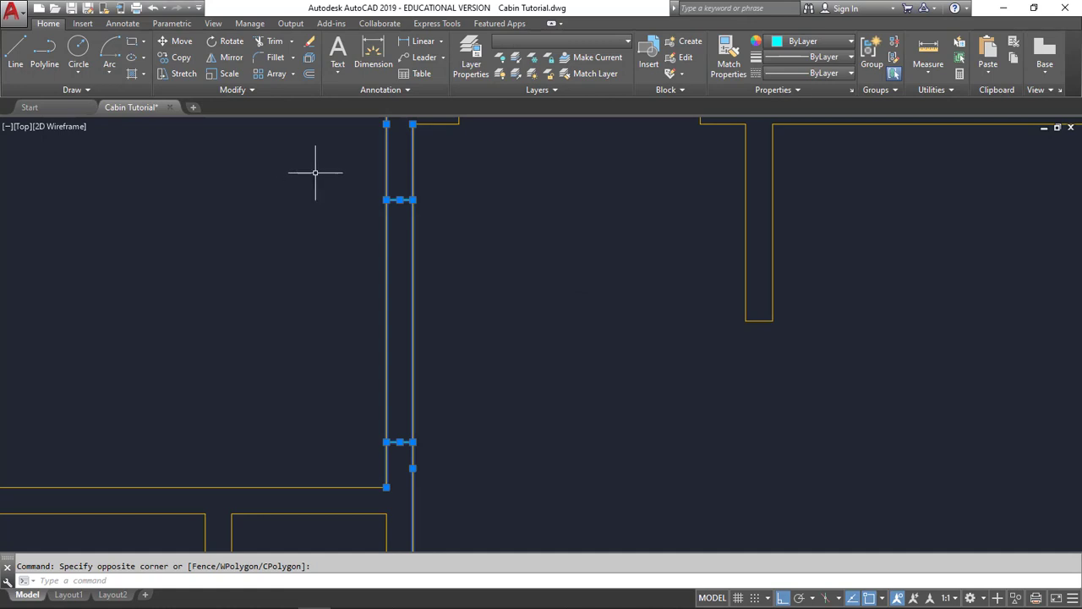
{"action": "left_click", "coordinate": [270, 42]}
{"action": "left_click", "coordinate": [493, 322]}
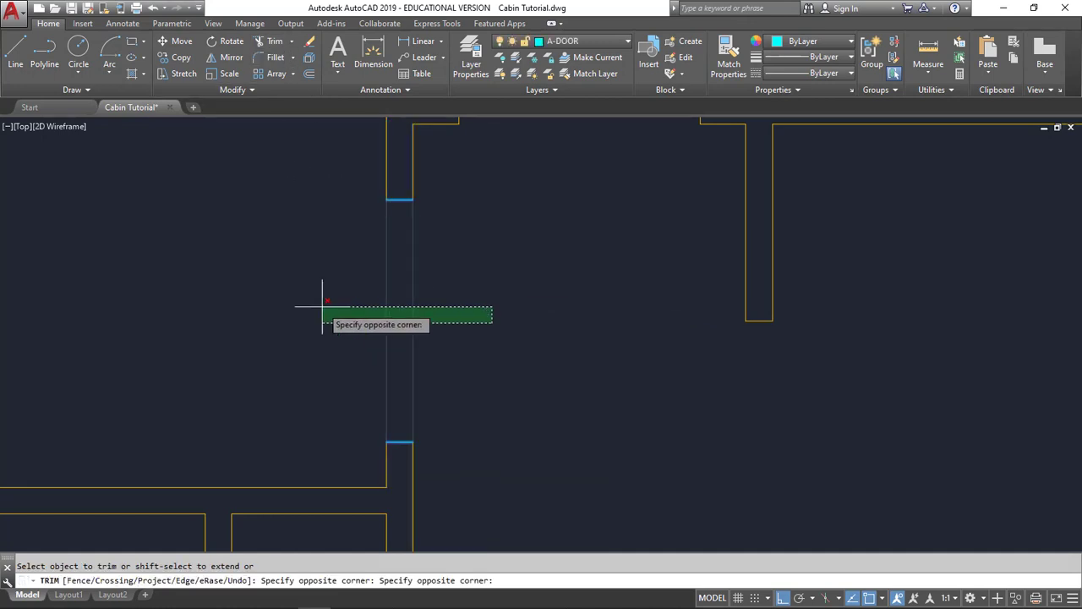
{"action": "left_click", "coordinate": [322, 306]}
{"action": "key", "text": "Escape"}
Move the two jamb lines of the left hallway doorway to the A-WALL layer
{"action": "left_click", "coordinate": [400, 199]}
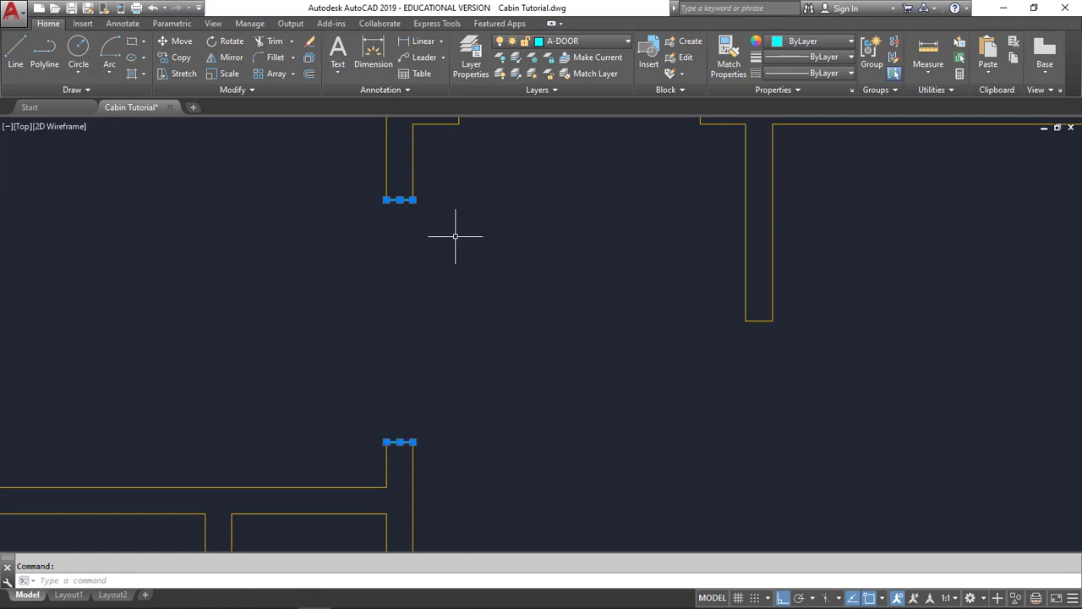
{"action": "left_click", "coordinate": [565, 40]}
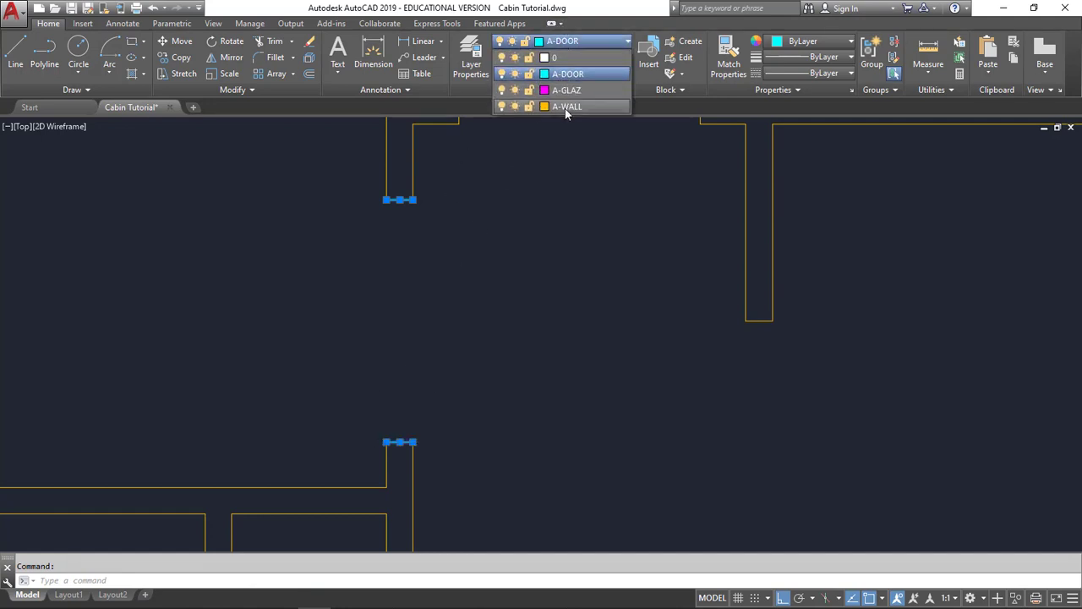
{"action": "left_click", "coordinate": [564, 108]}
{"action": "key", "text": "Escape"}
{"action": "scroll", "coordinate": [440, 398], "scroll_direction": "down", "scroll_amount": 3}
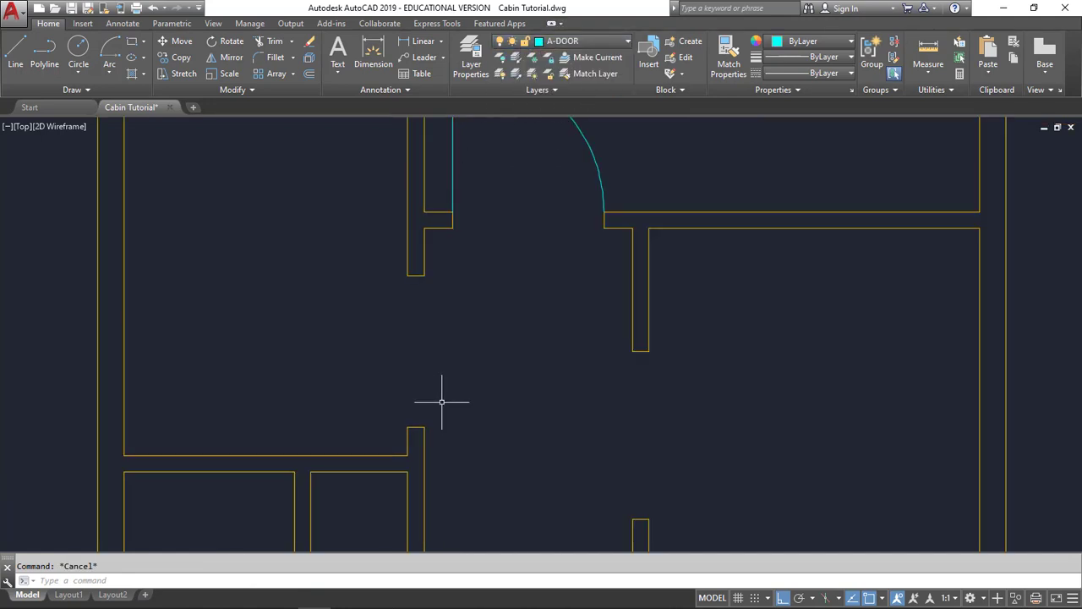
Draw a 2'8" door leaf line leftward from the left corner of the lower jamb in the left hallway doorway
{"action": "mouse_move", "coordinate": [439, 398]}
{"action": "middle_mouse_down"}
{"action": "mouse_move", "coordinate": [456, 400]}
{"action": "mouse_move", "coordinate": [524, 316]}
{"action": "middle_mouse_up"}
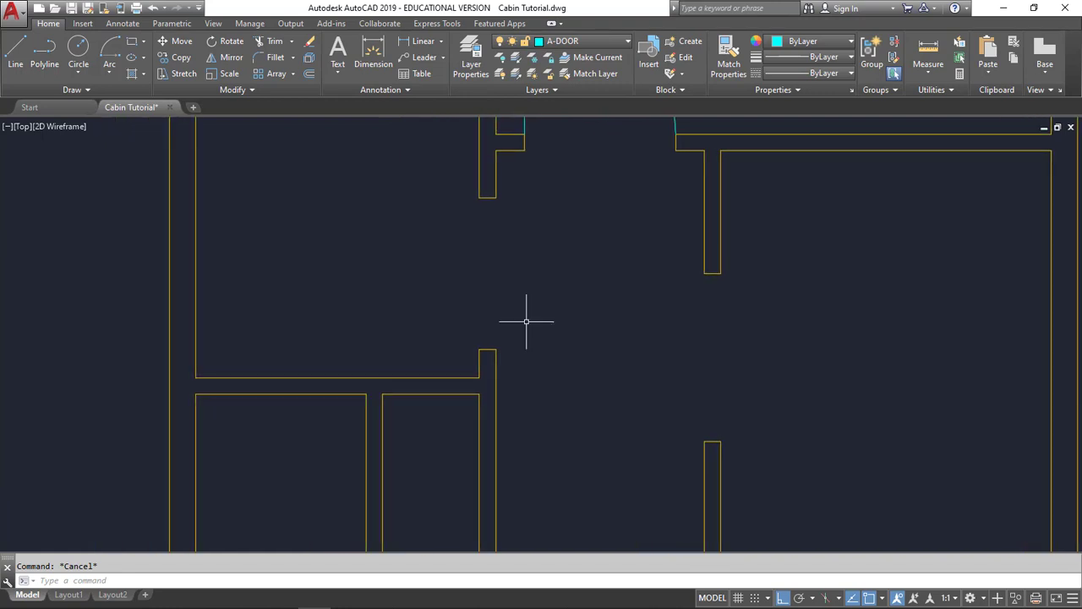
{"action": "left_click", "coordinate": [16, 66]}
{"action": "left_click", "coordinate": [479, 348]}
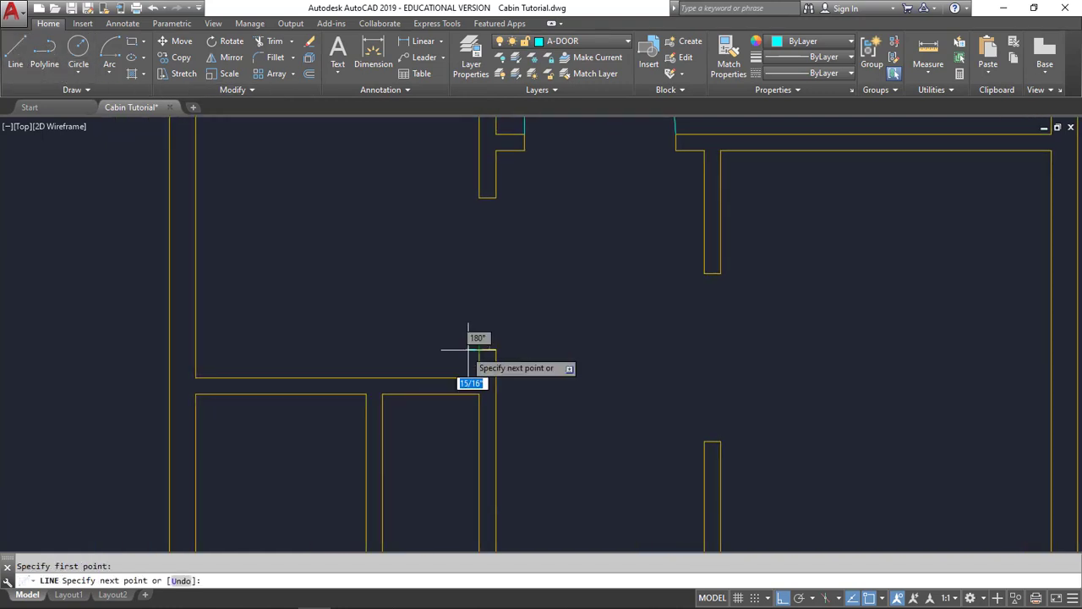
{"action": "type", "text": "2'"}
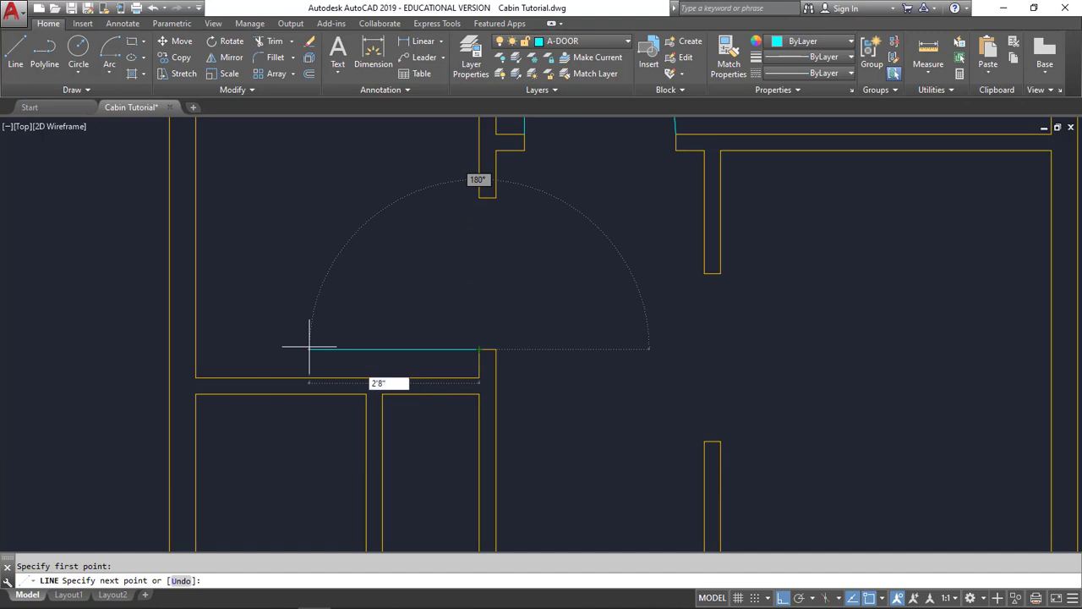
{"action": "type", "text": "8\""}
{"action": "key", "text": "Return"}
{"action": "key", "text": "Return"}
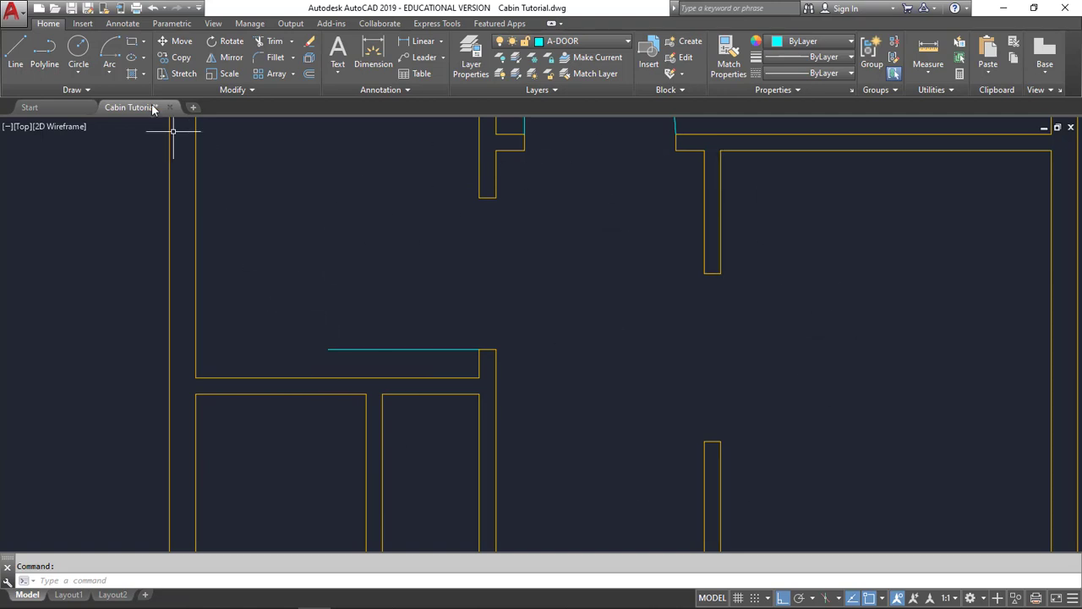
{"action": "left_click", "coordinate": [109, 73]}
{"action": "left_click", "coordinate": [139, 127]}
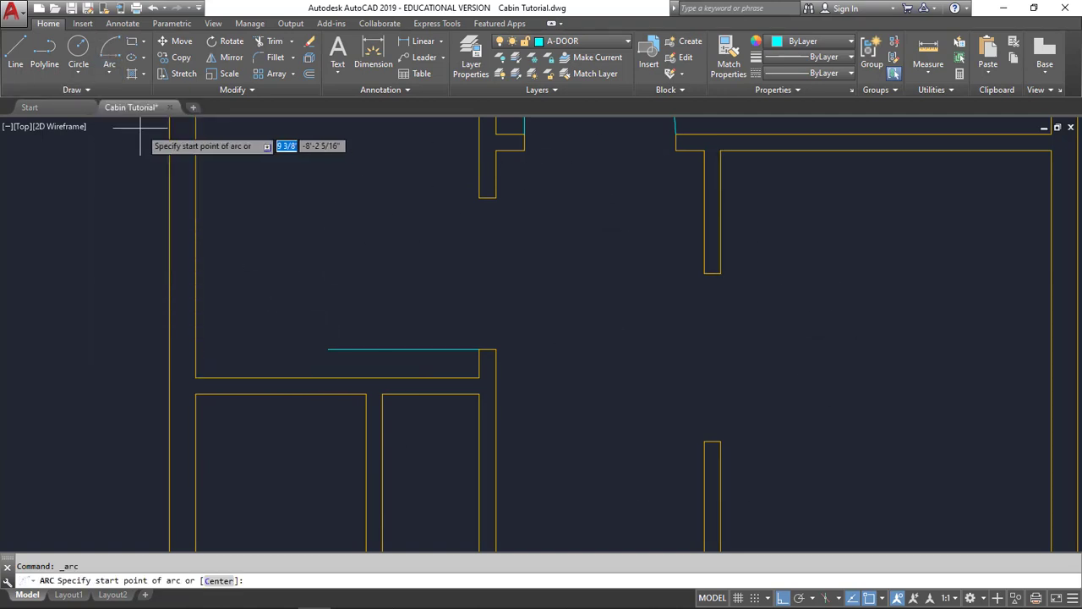
{"action": "left_click", "coordinate": [328, 348]}
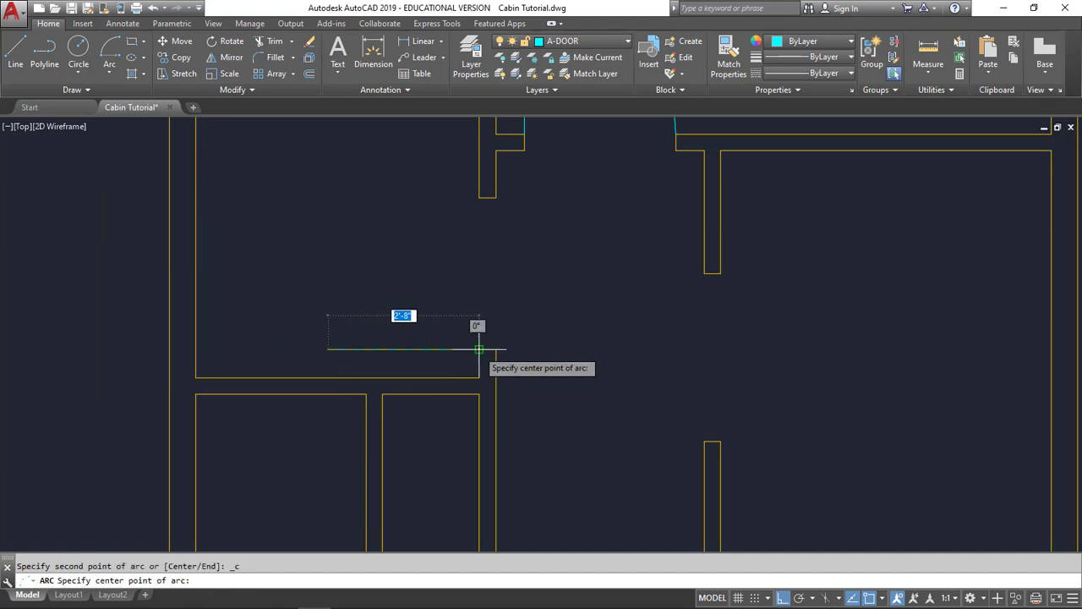
{"action": "left_click", "coordinate": [478, 348]}
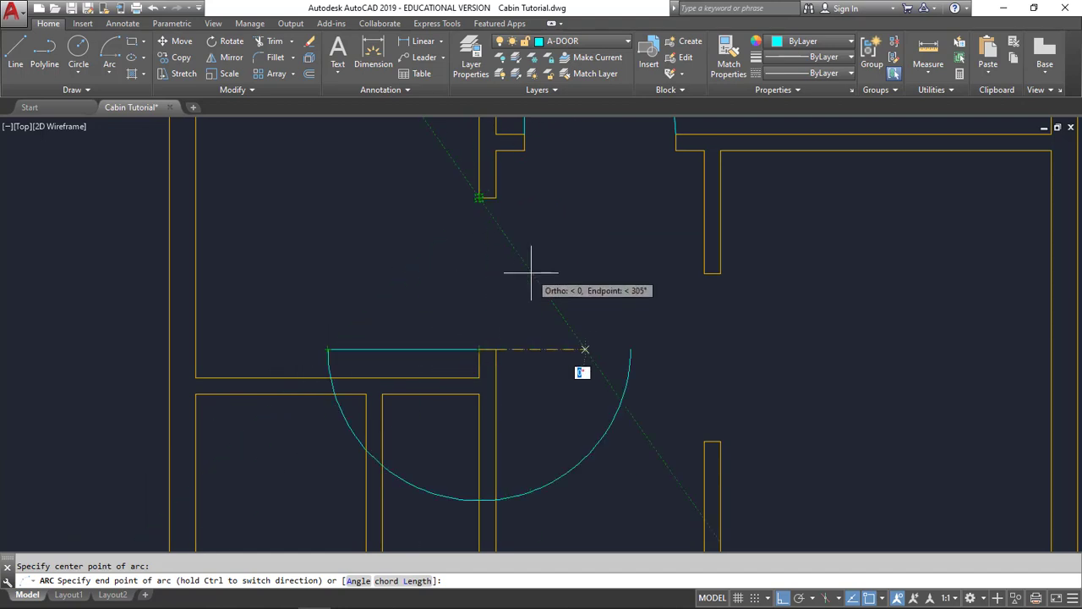
{"action": "key", "text": "Escape"}
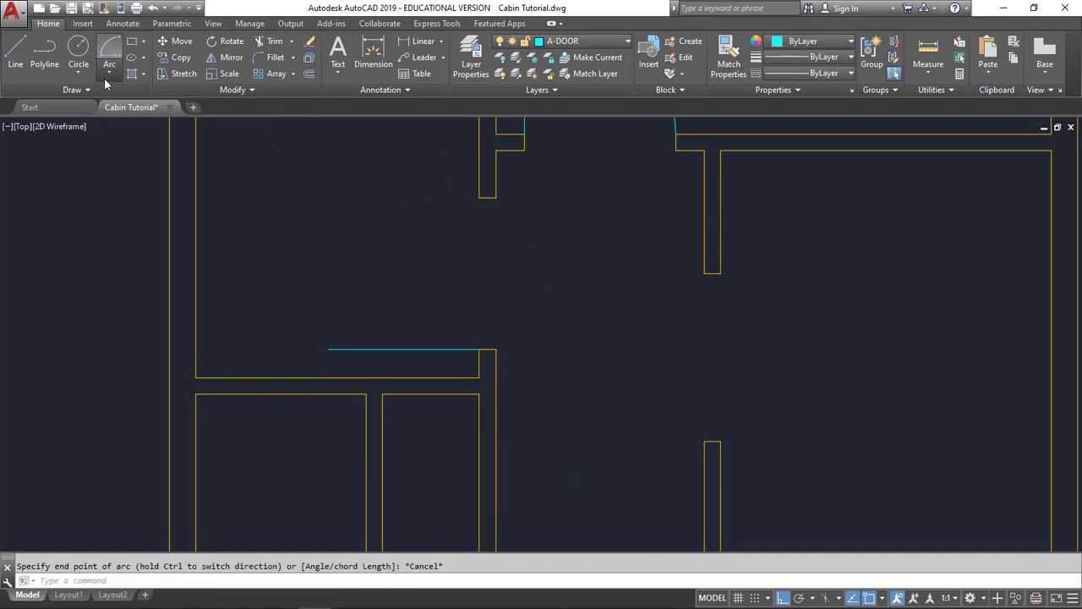
Draw the left hallway door's swing as a start-center-end arc from the upper jamb's left corner, centred on the hinge corner, to the leaf's free end
{"action": "left_click", "coordinate": [107, 76]}
{"action": "left_click", "coordinate": [136, 128]}
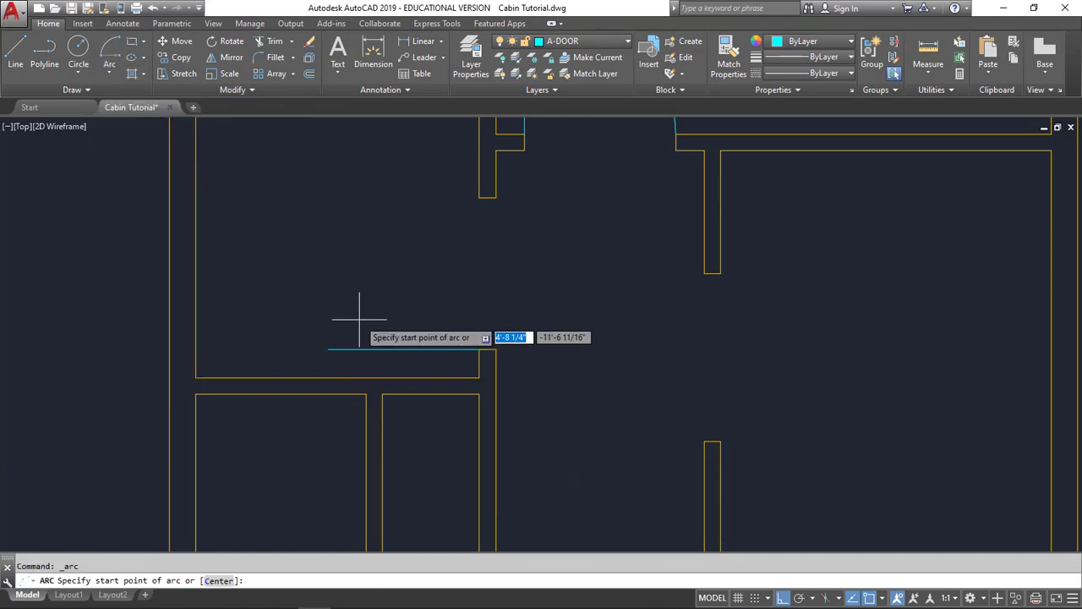
{"action": "left_click", "coordinate": [479, 198]}
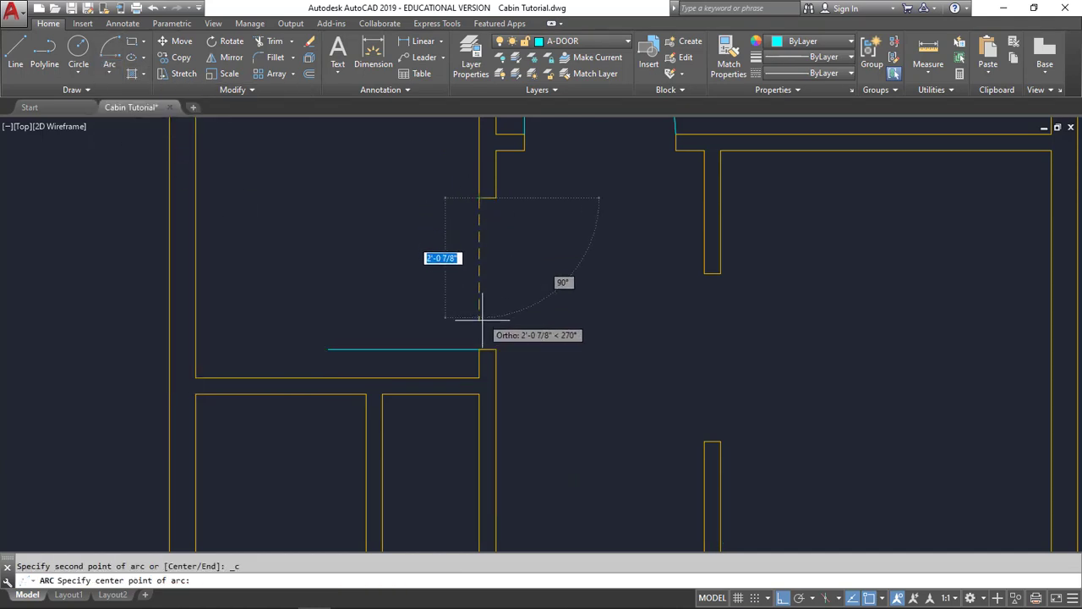
{"action": "left_click", "coordinate": [479, 348]}
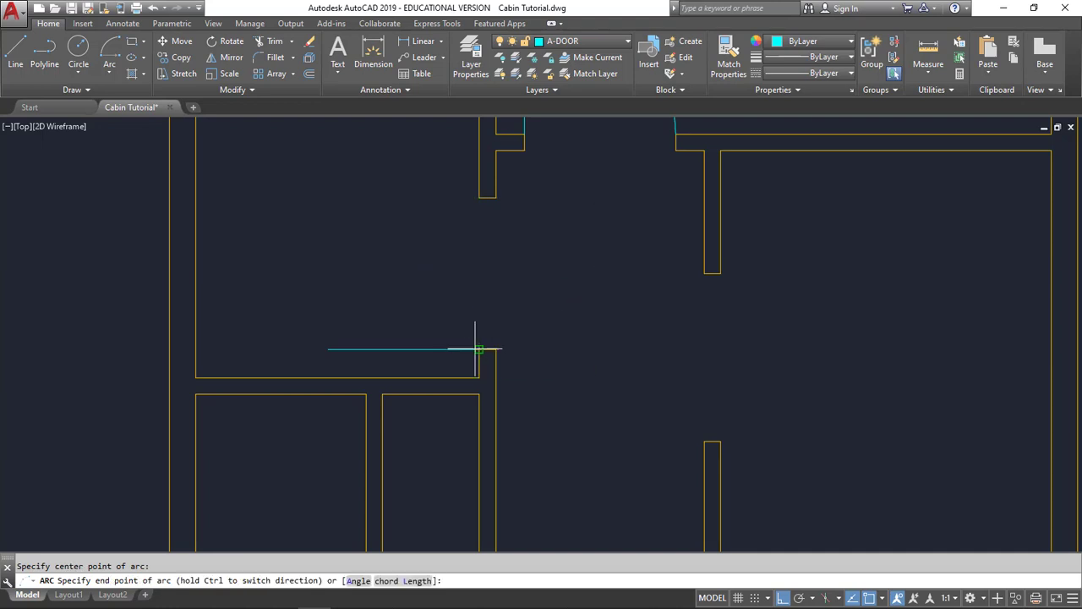
{"action": "left_click", "coordinate": [328, 348]}
{"action": "key", "text": "Escape"}
Draw a short line across the lower wall of the larger small room, starting at the midpoint of its inner wall line
{"action": "scroll", "coordinate": [561, 351], "scroll_direction": "down", "scroll_amount": 3}
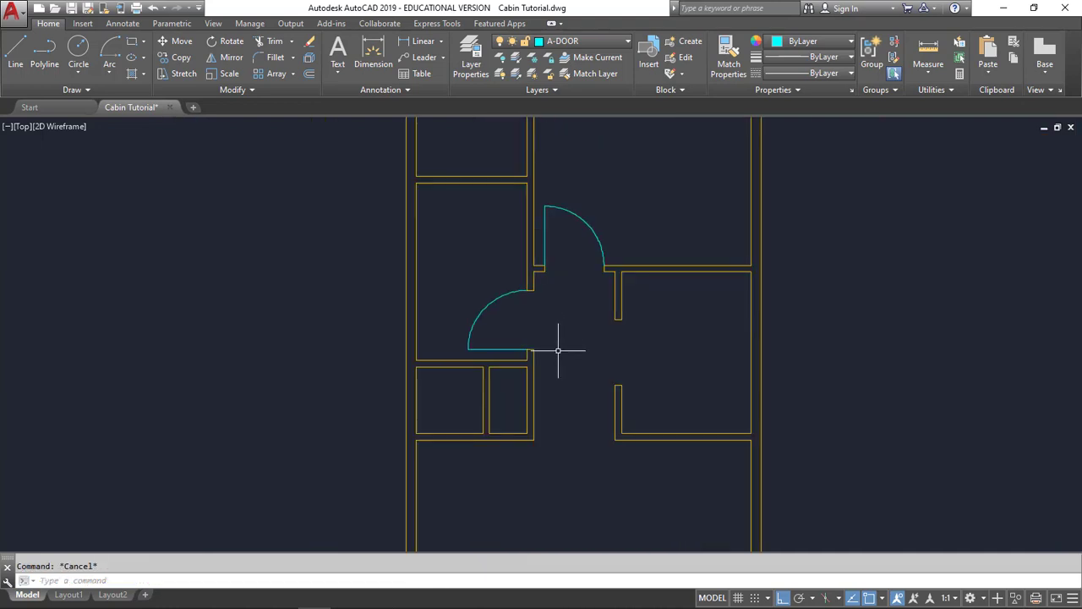
{"action": "mouse_move", "coordinate": [573, 423]}
{"action": "middle_mouse_down"}
{"action": "mouse_move", "coordinate": [575, 449]}
{"action": "mouse_move", "coordinate": [565, 256]}
{"action": "middle_mouse_up"}
{"action": "scroll", "coordinate": [467, 334], "scroll_direction": "up", "scroll_amount": 4}
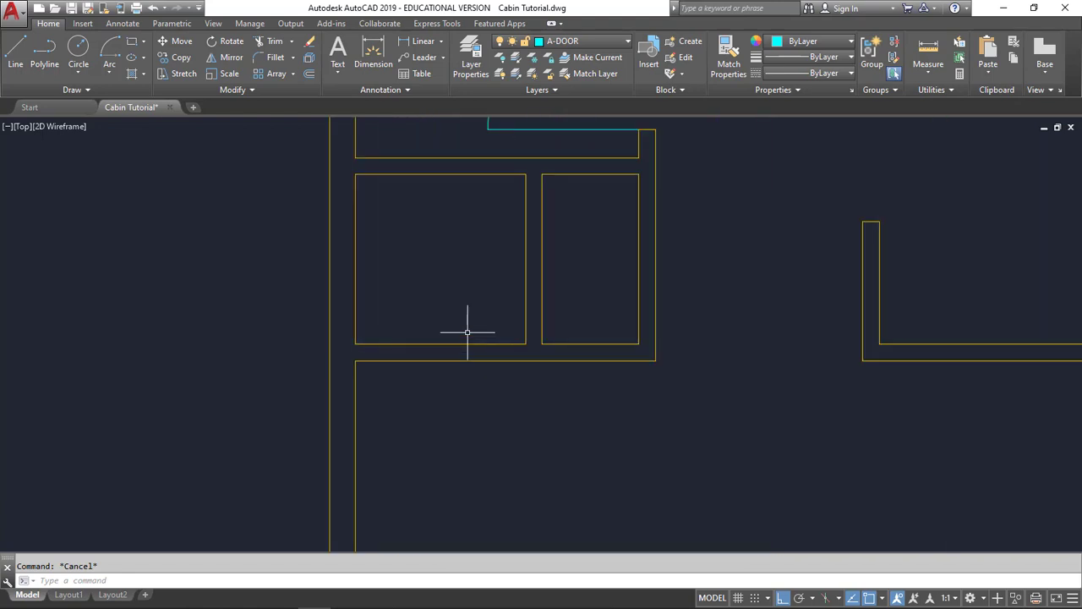
{"action": "scroll", "coordinate": [467, 332], "scroll_direction": "up", "scroll_amount": 2}
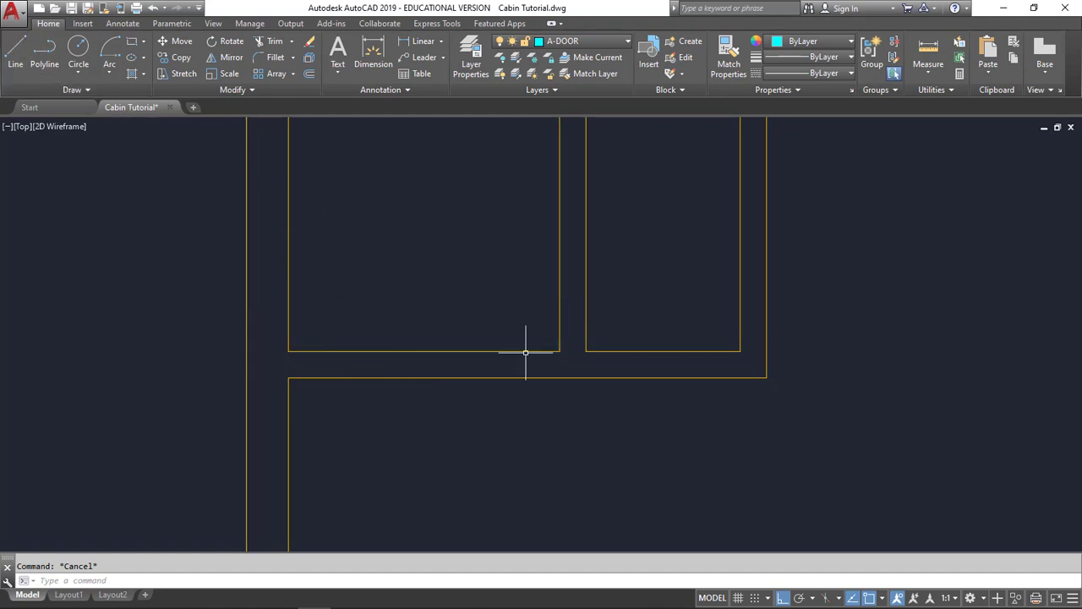
{"action": "left_click", "coordinate": [18, 73]}
{"action": "left_click", "coordinate": [422, 356]}
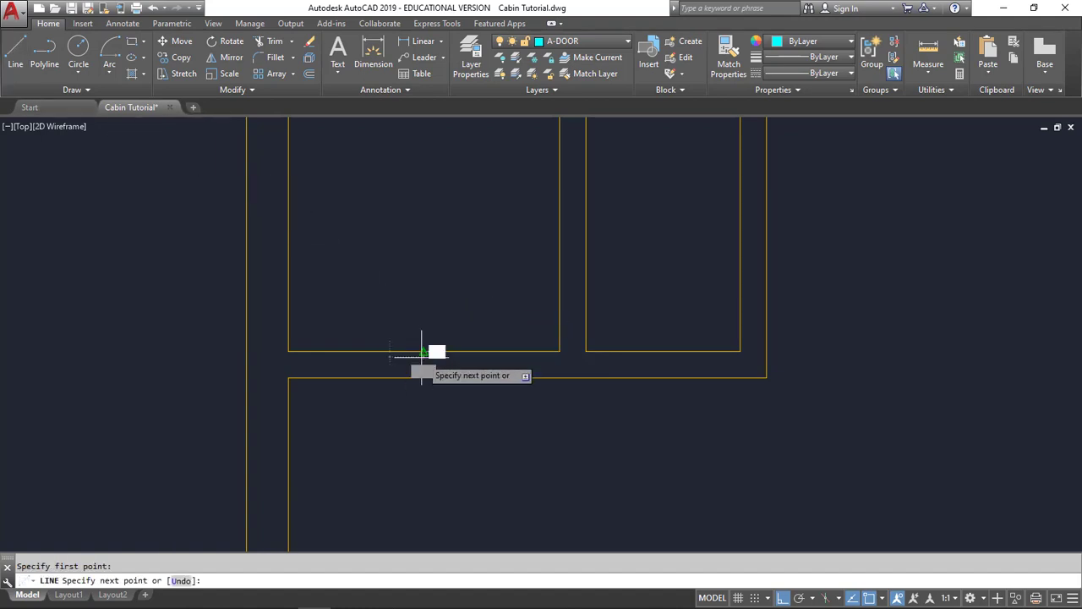
{"action": "left_click", "coordinate": [424, 377]}
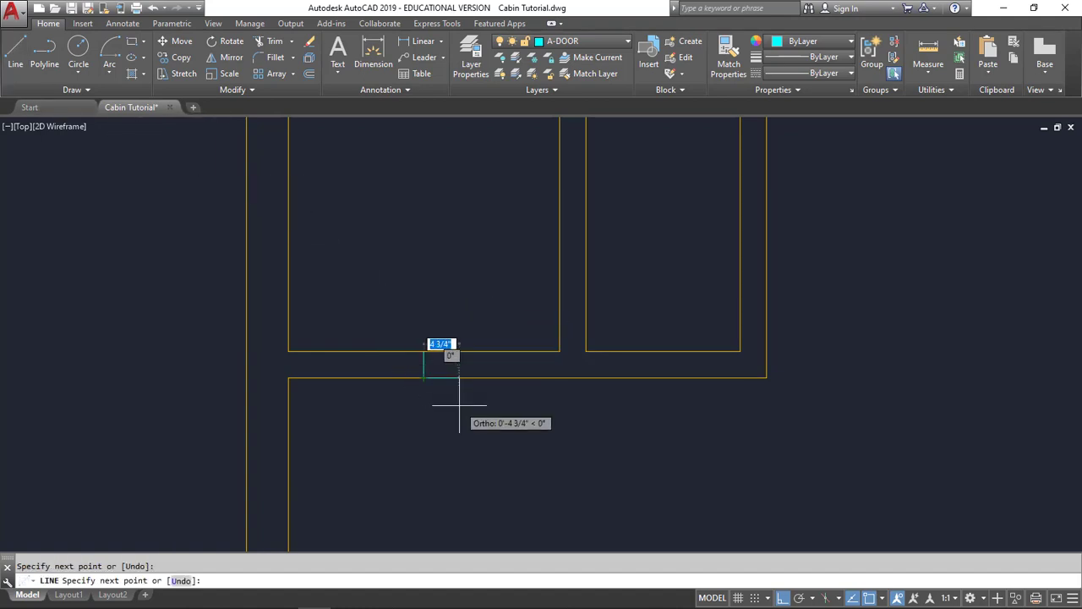
{"action": "key", "text": "Escape"}
Offset the midpoint line across the wall by 1'2" to both sides to mark the two door jambs
{"action": "left_click", "coordinate": [308, 73]}
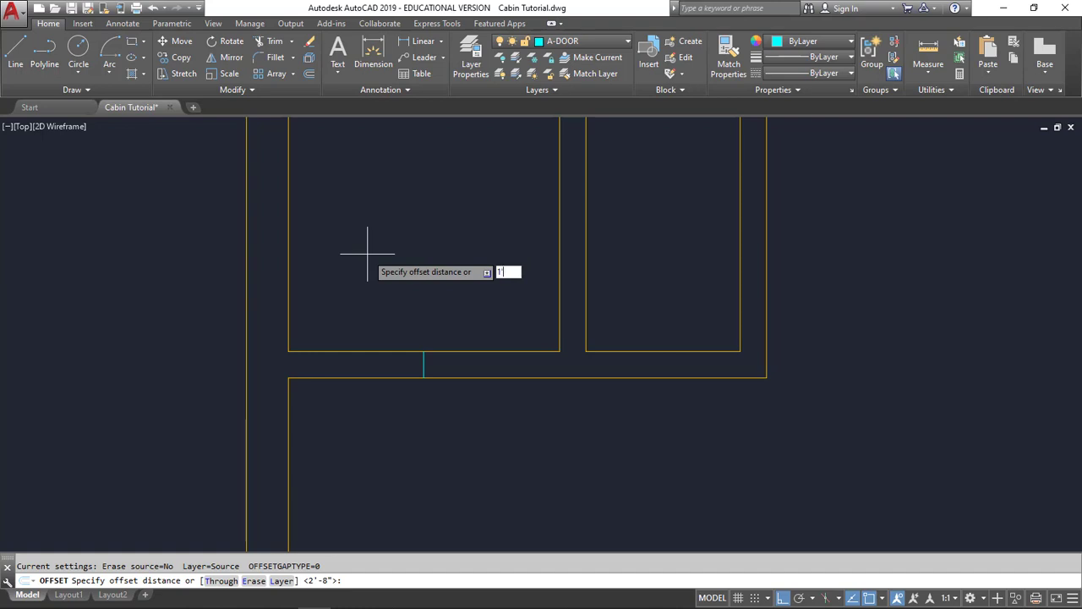
{"action": "type", "text": "1'2\""}
{"action": "key", "text": "Return"}
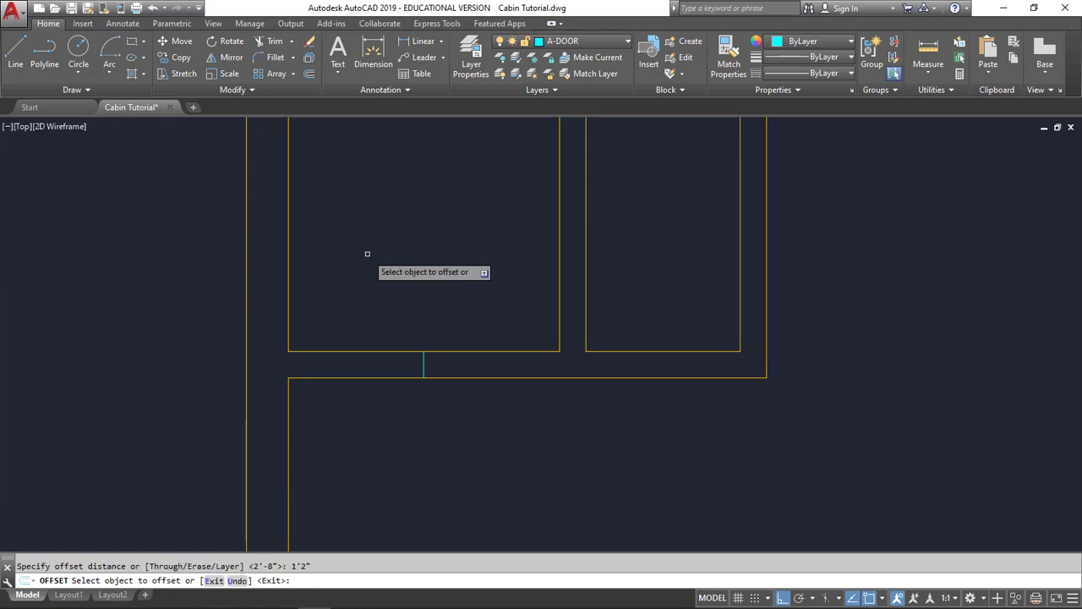
{"action": "left_click", "coordinate": [424, 364]}
{"action": "left_click", "coordinate": [472, 372]}
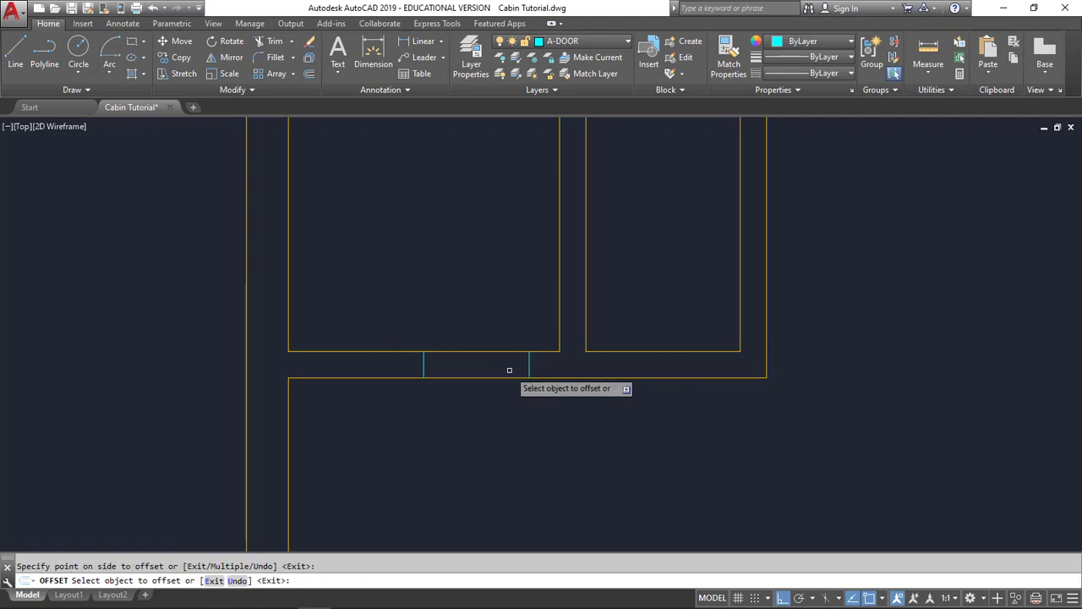
{"action": "left_click", "coordinate": [424, 365]}
{"action": "left_click", "coordinate": [352, 367]}
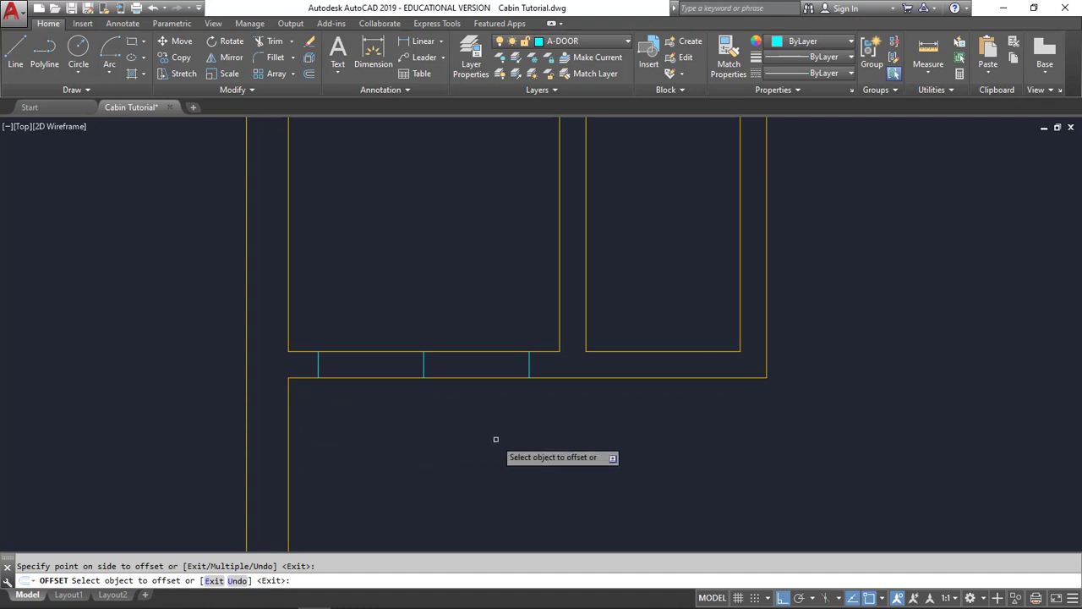
{"action": "key", "text": "Escape"}
Trim both horizontal wall lines between the two outer jamb lines to open the doorway in the small room's lower wall
{"action": "left_click", "coordinate": [273, 44]}
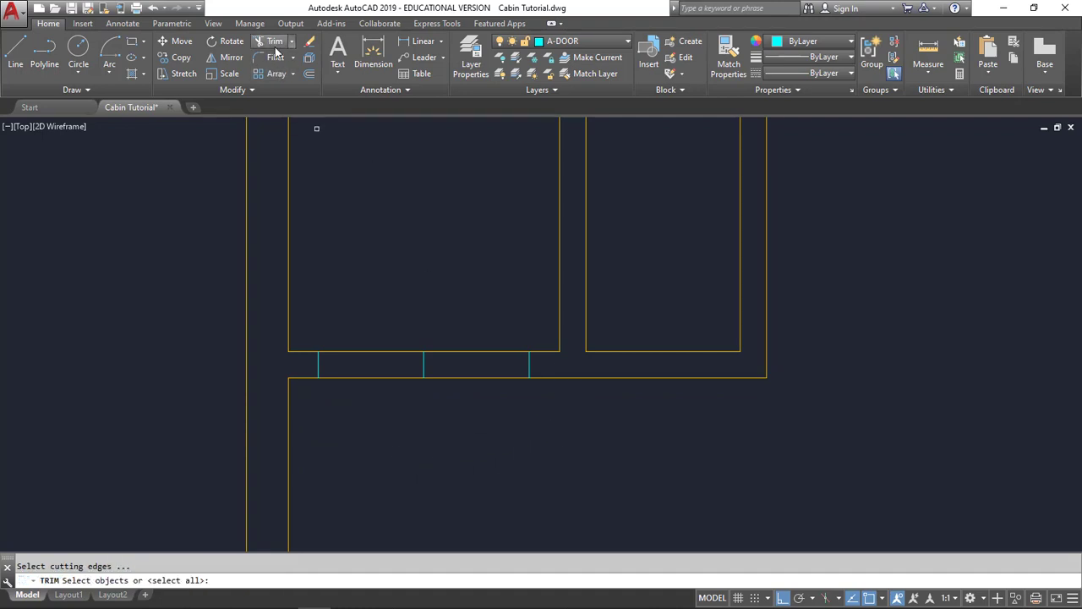
{"action": "left_click", "coordinate": [561, 417]}
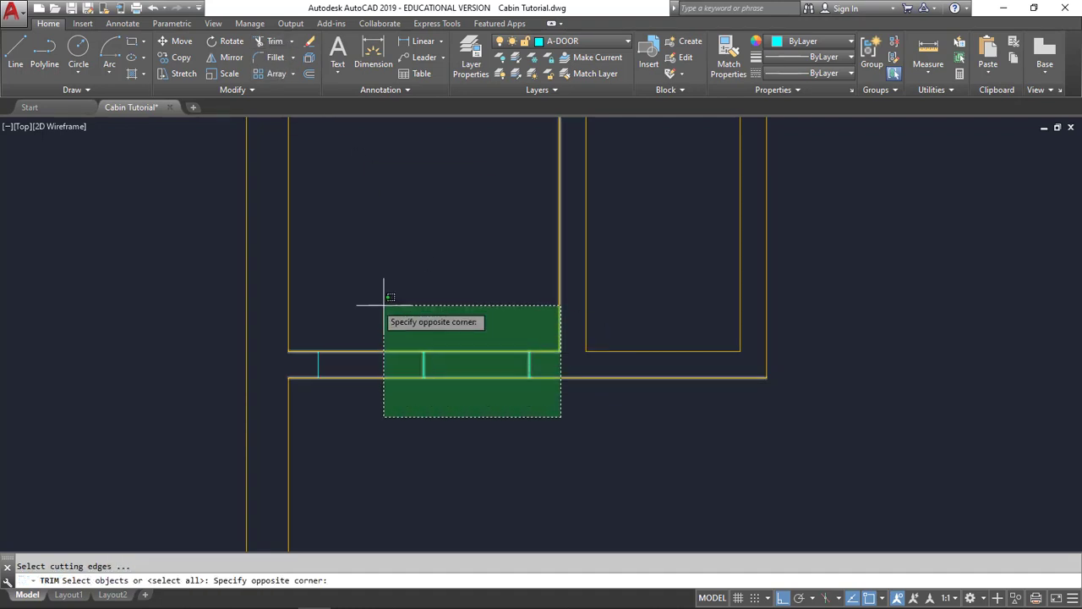
{"action": "left_click", "coordinate": [216, 236]}
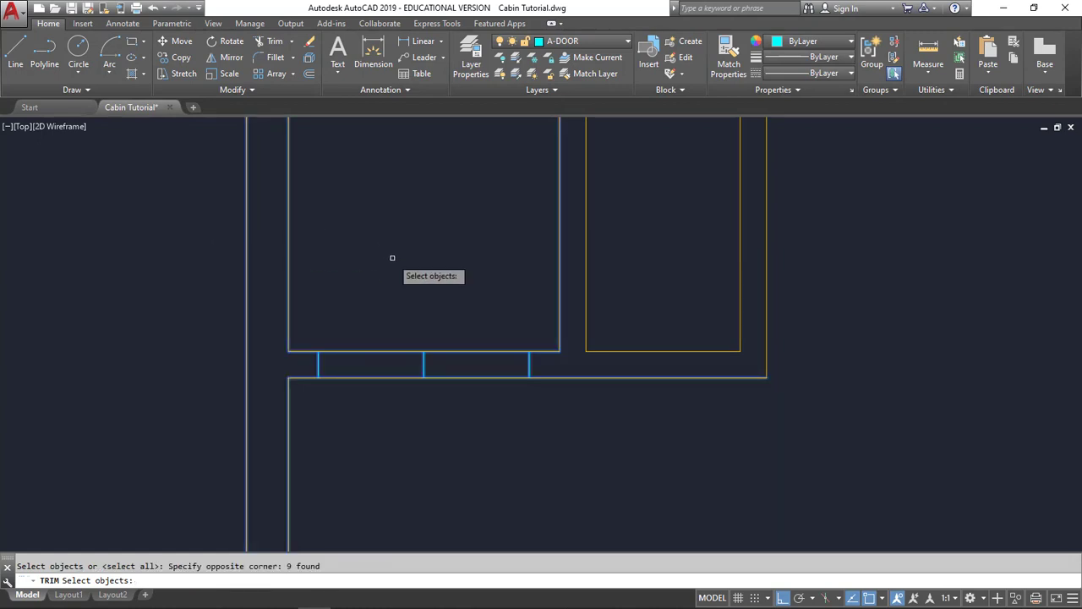
{"action": "key", "text": "Return"}
{"action": "left_click", "coordinate": [459, 351]}
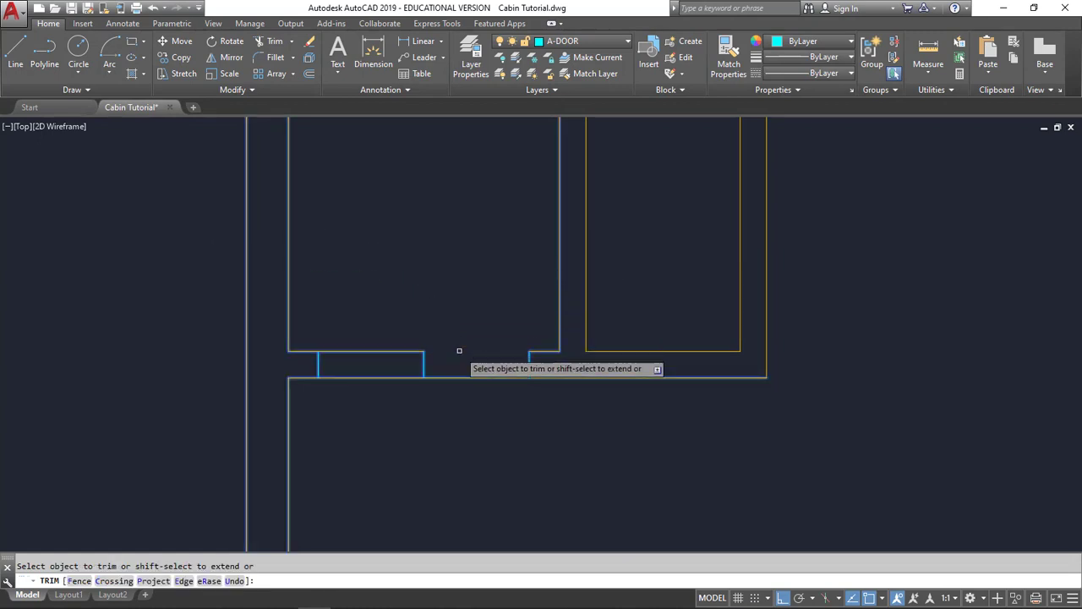
{"action": "left_click", "coordinate": [462, 377]}
{"action": "left_click", "coordinate": [404, 350]}
{"action": "left_click", "coordinate": [411, 377]}
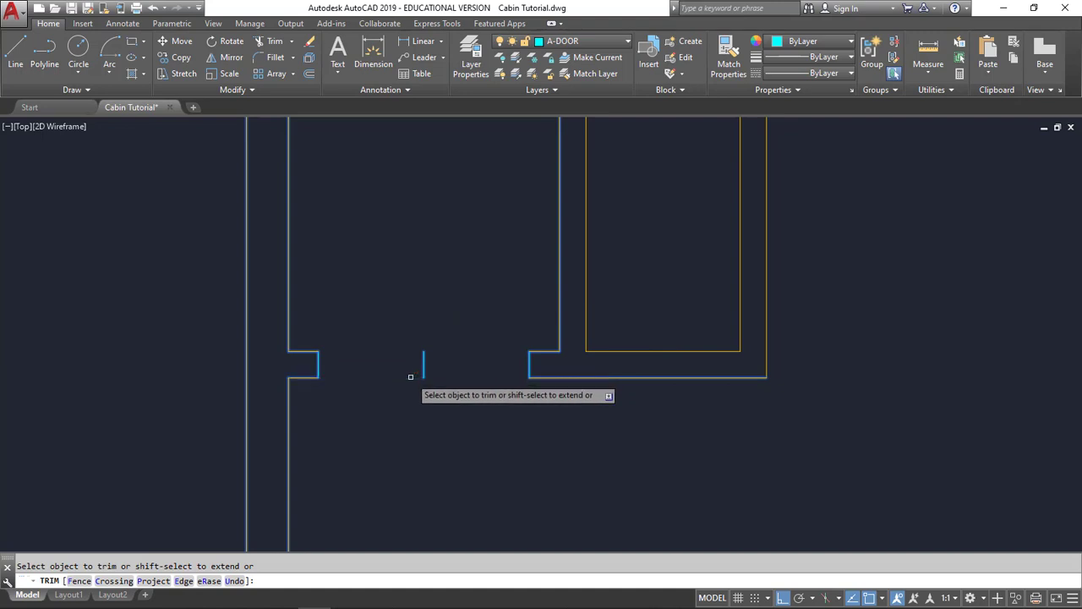
{"action": "key", "text": "Escape"}
Erase the leftover centre line in the new opening and move its two jamb lines to the A-WALL layer
{"action": "left_click", "coordinate": [423, 369]}
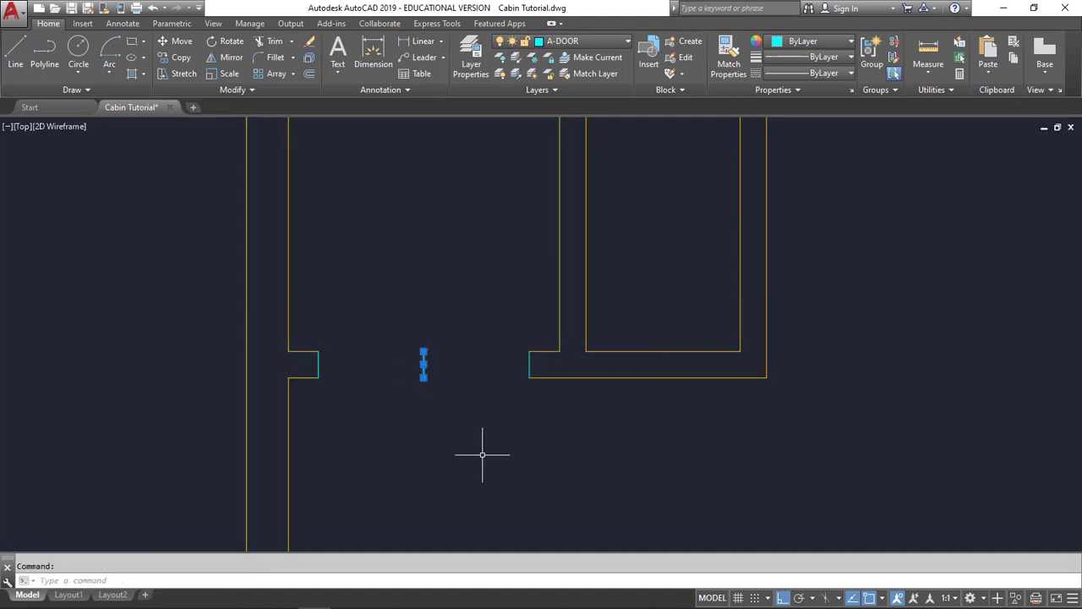
{"action": "key", "text": "Delete"}
{"action": "left_click", "coordinate": [529, 365]}
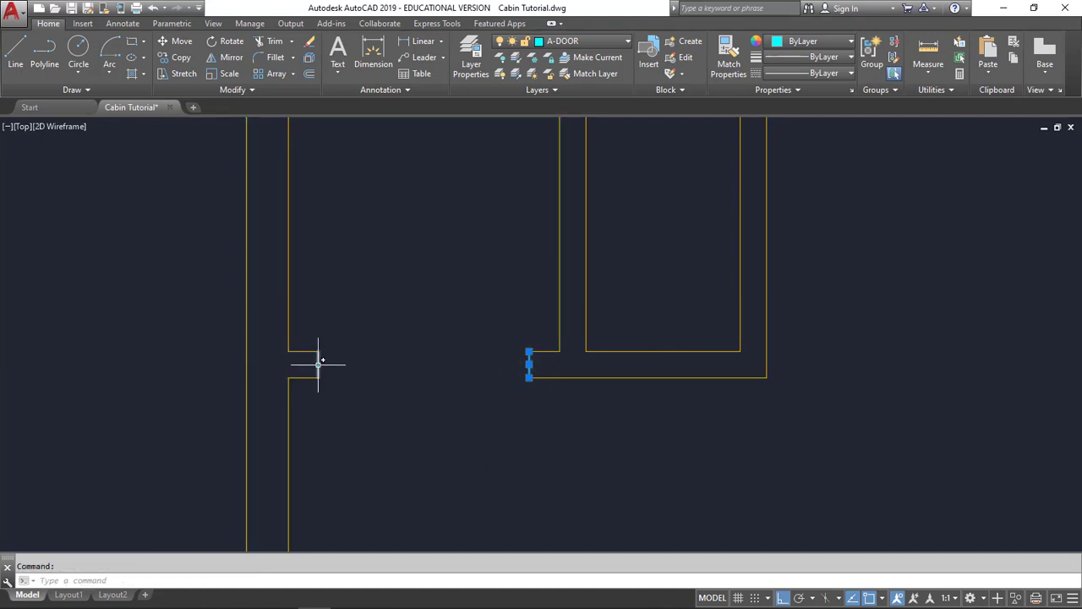
{"action": "left_click", "coordinate": [599, 41]}
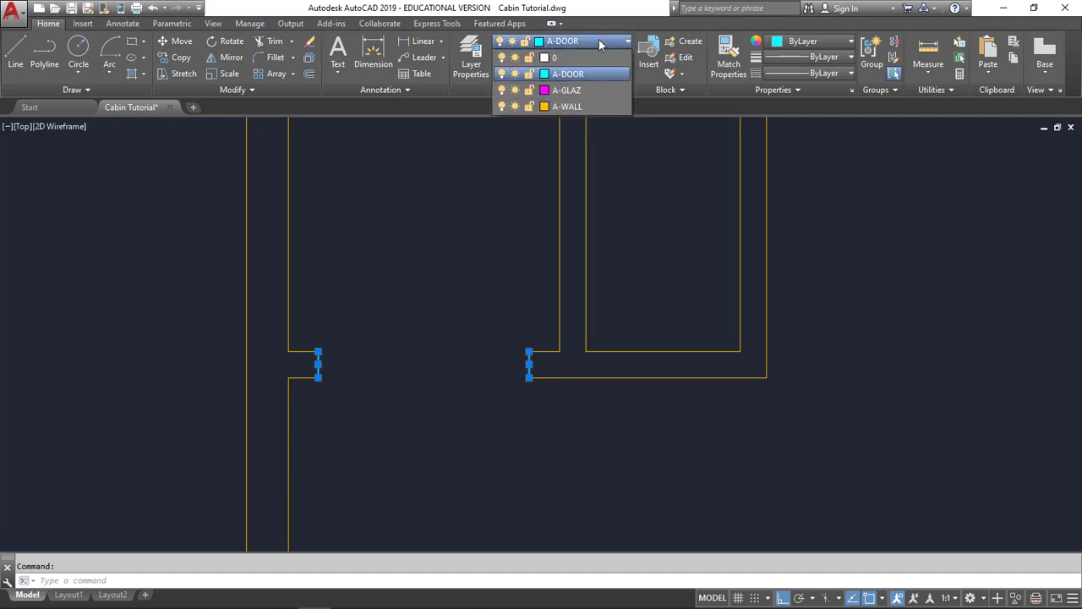
{"action": "left_click", "coordinate": [579, 106]}
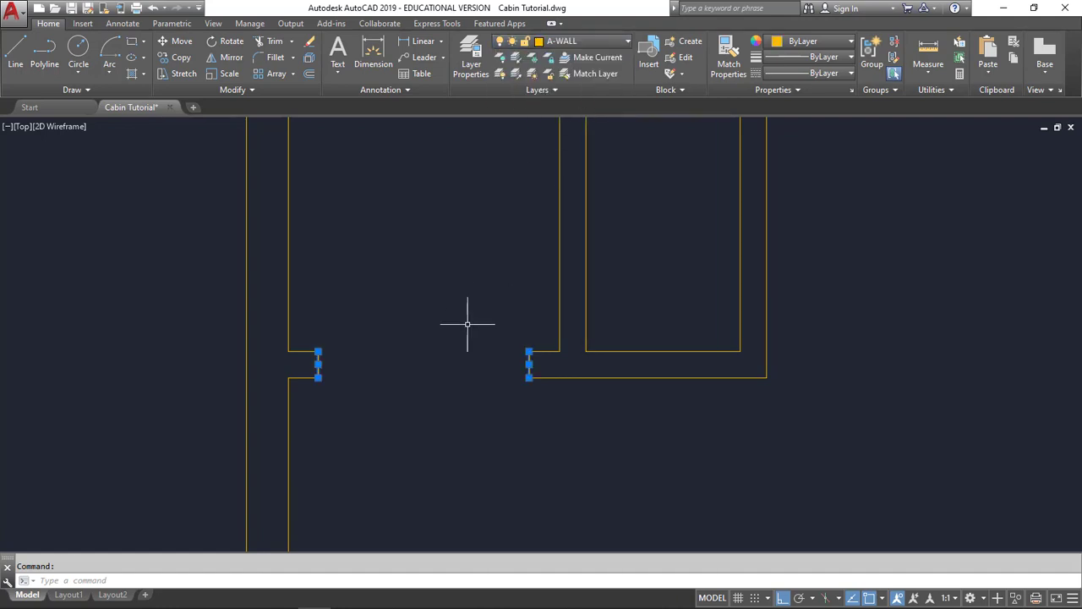
Draw a 2'4" door leaf line straight down from the lower corner of the new opening's left jamb
{"action": "scroll", "coordinate": [455, 360], "scroll_direction": "down", "scroll_amount": 4}
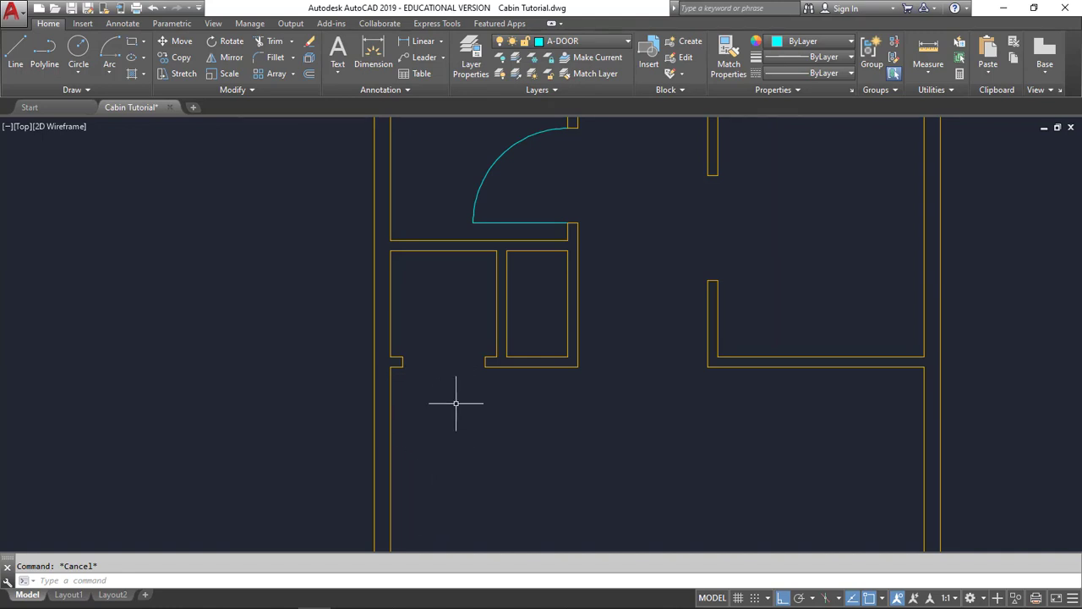
{"action": "left_click", "coordinate": [19, 67]}
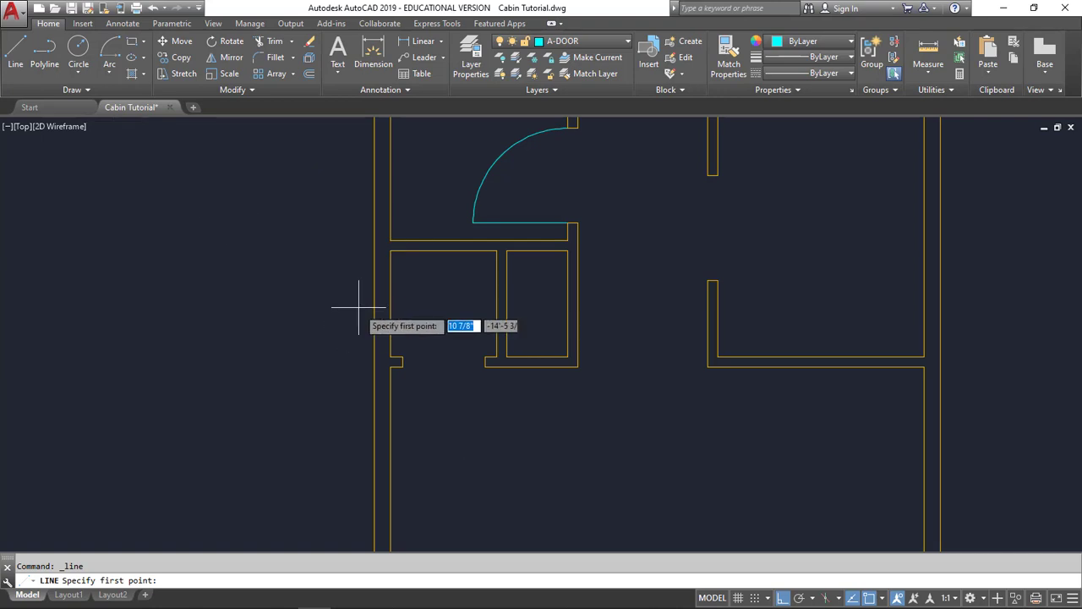
{"action": "scroll", "coordinate": [451, 391], "scroll_direction": "up", "scroll_amount": 2}
{"action": "left_click", "coordinate": [373, 353]}
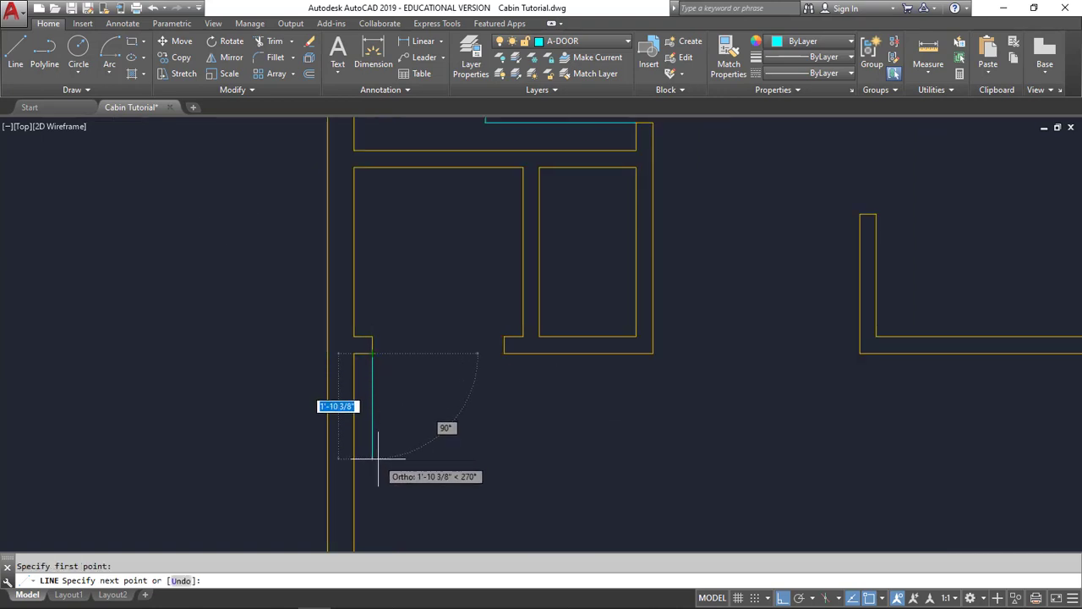
{"action": "type", "text": "2"}
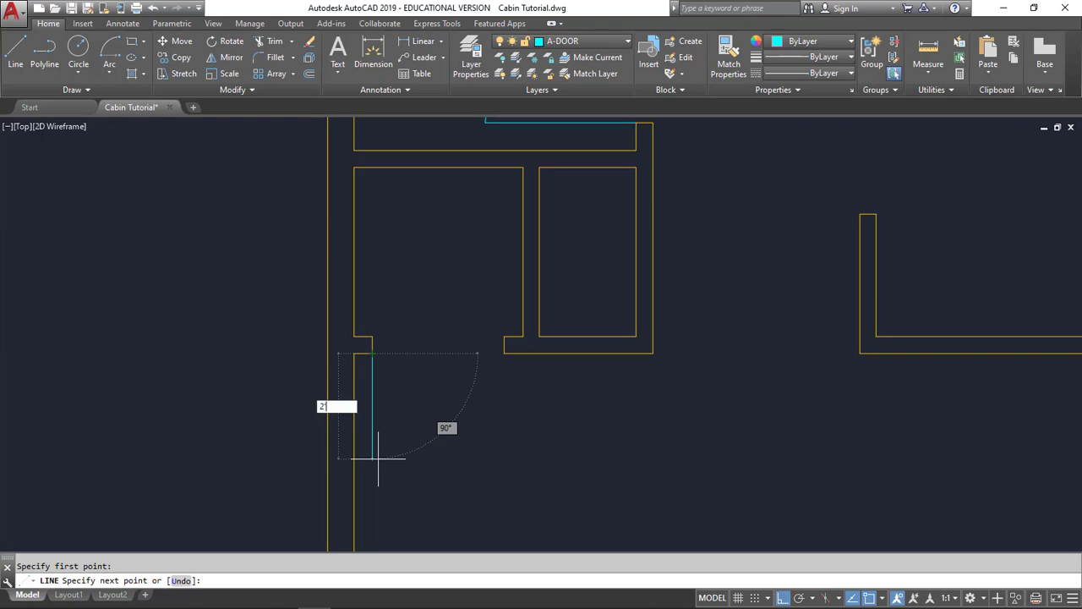
{"action": "type", "text": "'4\""}
{"action": "key", "text": "Return"}
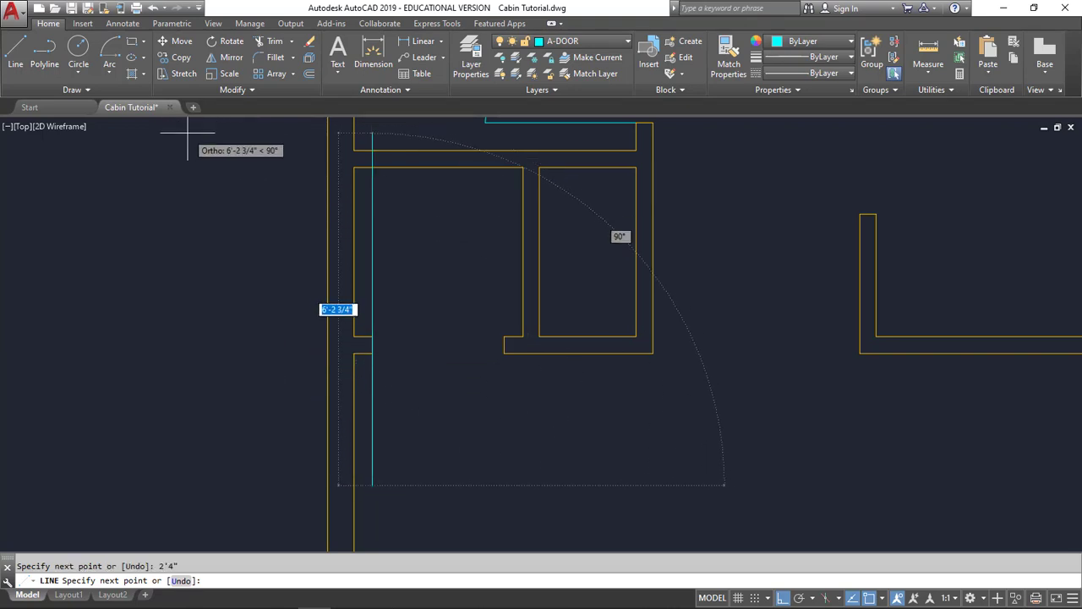
{"action": "key", "text": "Escape"}
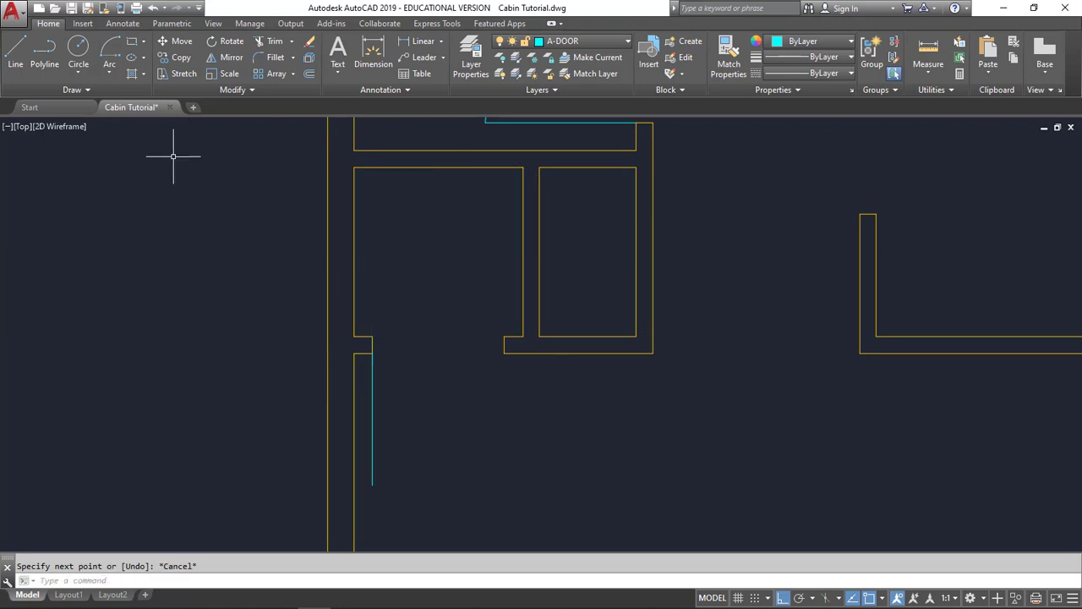
Draw the small room door's swing with a start-center-end arc from the leaf's free end, centred on its hinge corner, to the opposite jamb
{"action": "left_click", "coordinate": [109, 73]}
{"action": "left_click", "coordinate": [135, 127]}
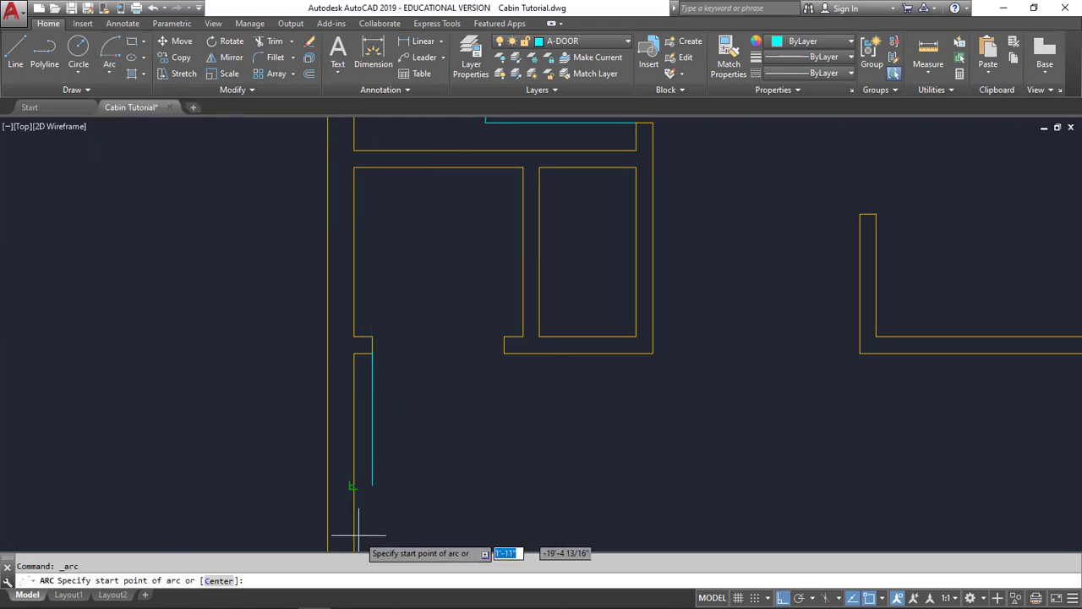
{"action": "left_click", "coordinate": [372, 484]}
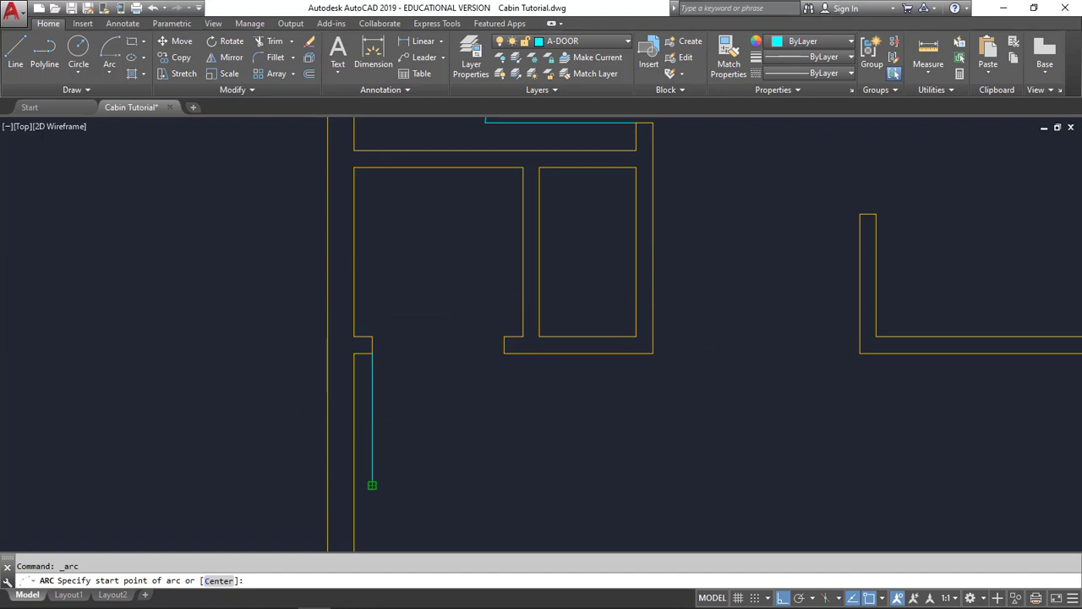
{"action": "left_click", "coordinate": [372, 354]}
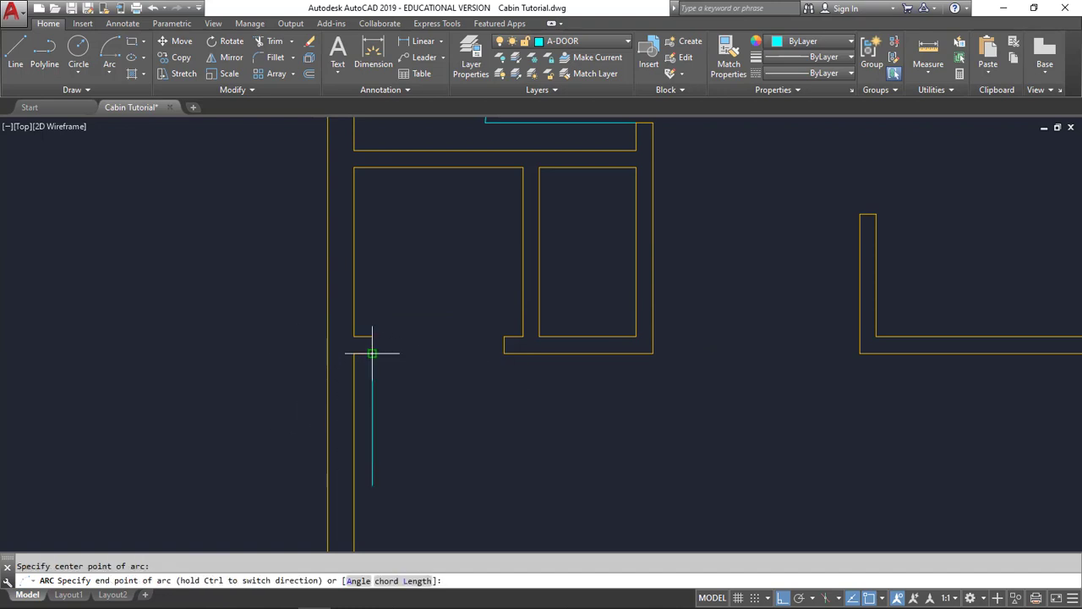
{"action": "left_click", "coordinate": [501, 360]}
{"action": "key", "text": "Escape"}
Offset the inner line of the large lower room's left exterior wall 12" into the room
{"action": "scroll", "coordinate": [676, 446], "scroll_direction": "down", "scroll_amount": 6}
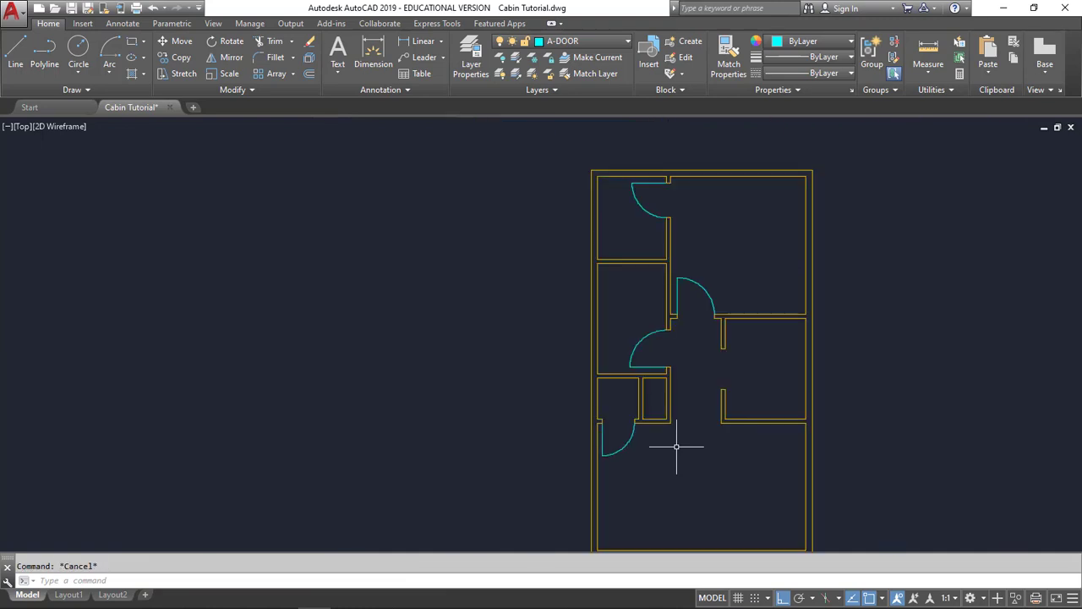
{"action": "middle_click_drag", "start_coordinate": [712, 477], "coordinate": [568, 298]}
{"action": "scroll", "coordinate": [487, 365], "scroll_direction": "up", "scroll_amount": 4}
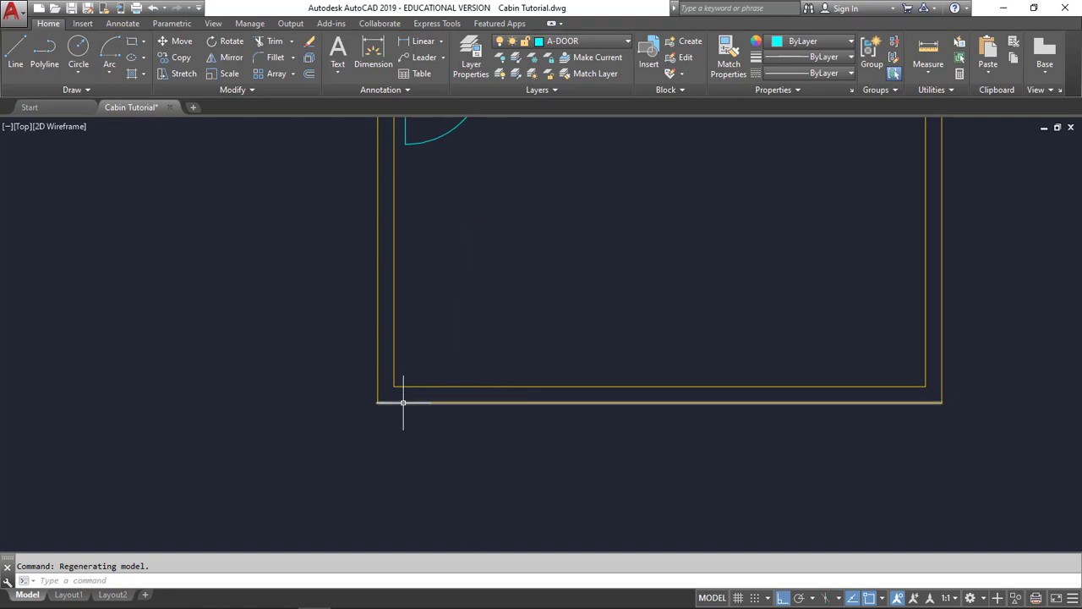
{"action": "mouse_move", "coordinate": [448, 385]}
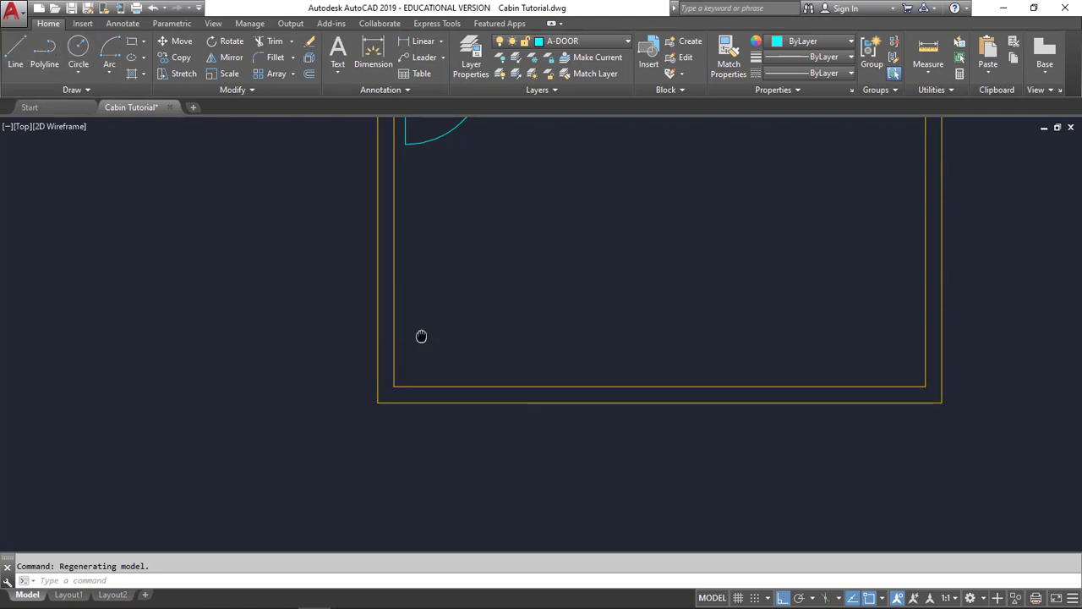
{"action": "middle_click_drag", "start_coordinate": [421, 336], "coordinate": [412, 408]}
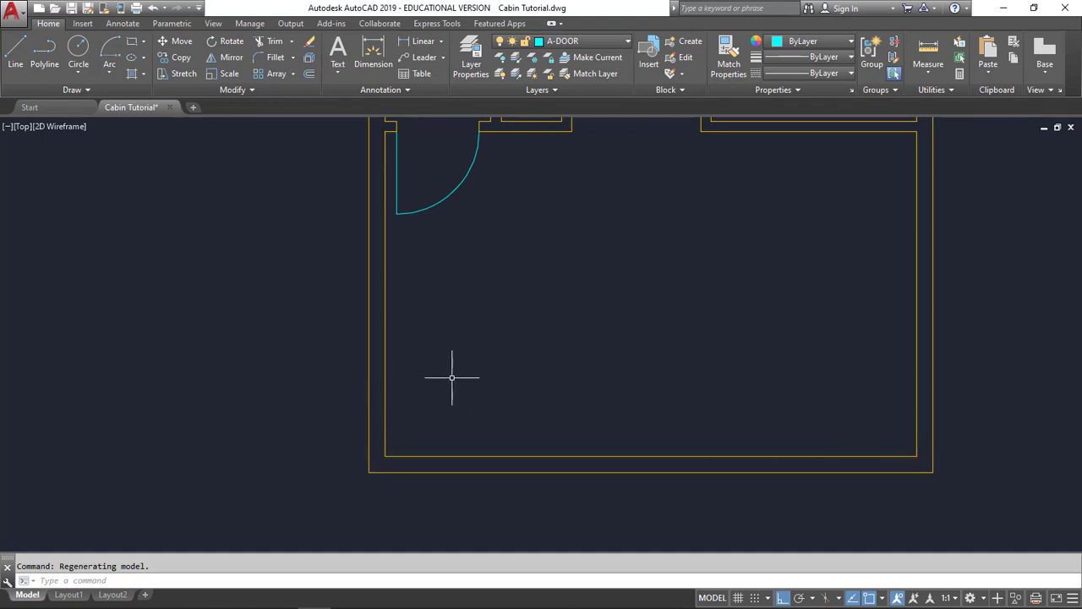
{"action": "left_click", "coordinate": [310, 76]}
{"action": "type", "text": "12"}
{"action": "key", "text": "Return"}
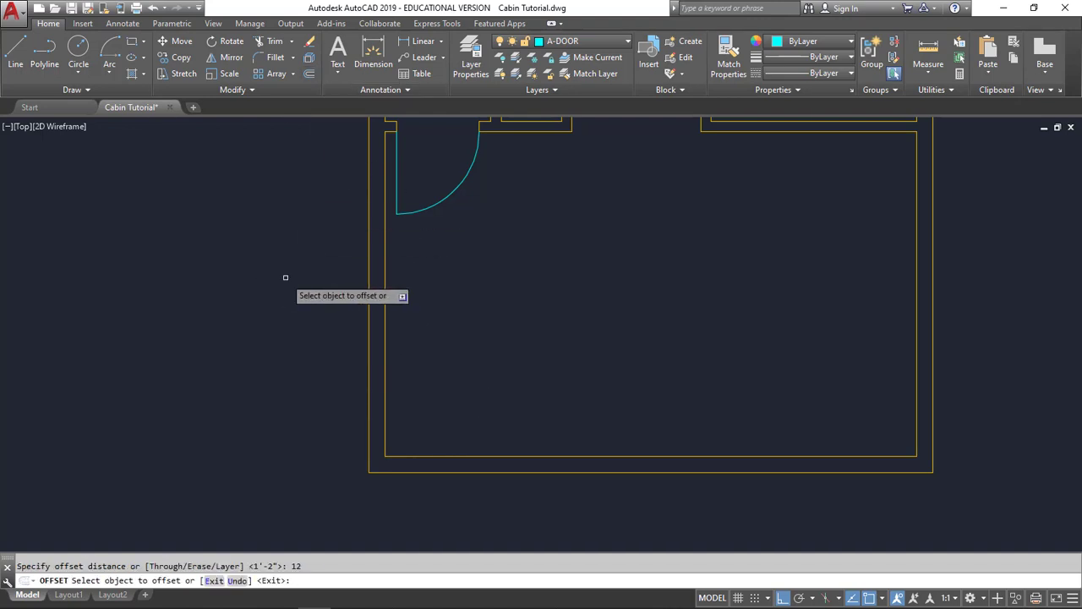
{"action": "left_click", "coordinate": [384, 329]}
{"action": "left_click", "coordinate": [481, 341]}
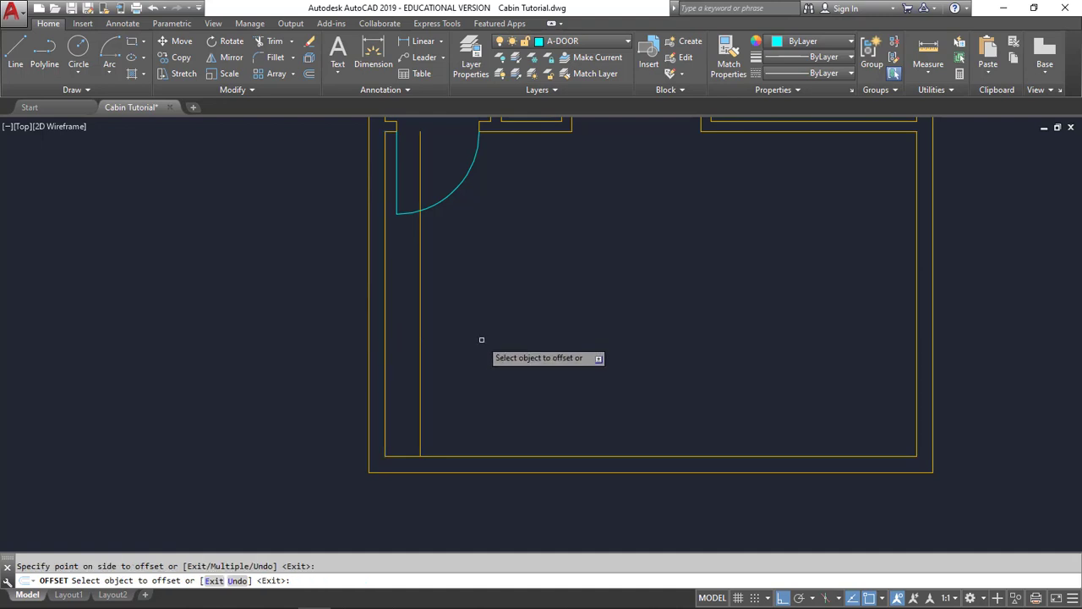
Draw a jamb line across the bottom exterior wall on the A-WALL layer at the offset line's lower end, and erase the offset line
{"action": "left_click", "coordinate": [607, 42]}
{"action": "left_click", "coordinate": [579, 108]}
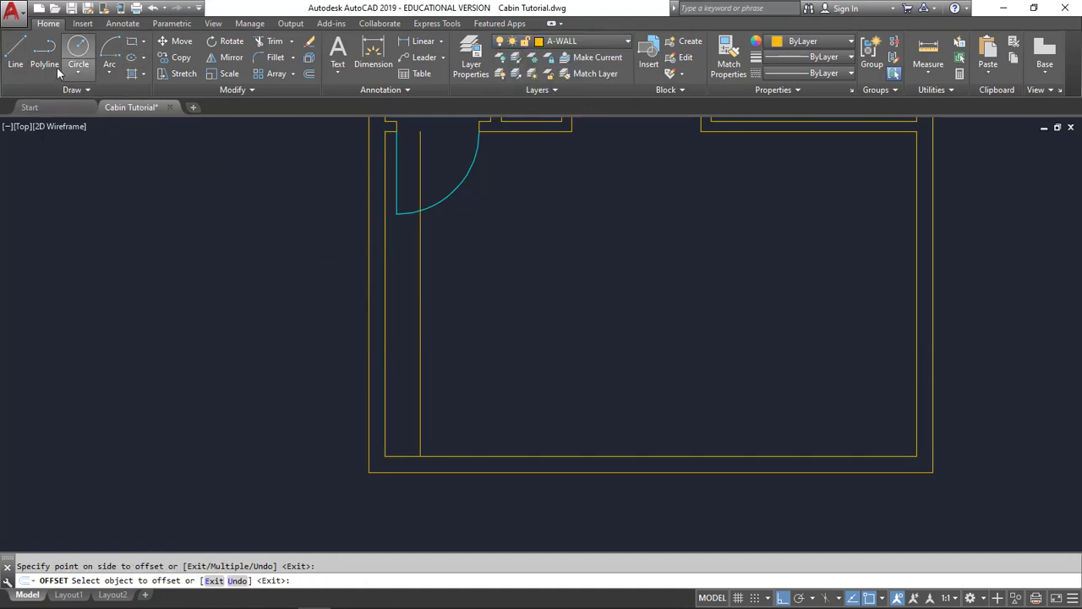
{"action": "left_click", "coordinate": [15, 55]}
{"action": "scroll", "coordinate": [448, 464], "scroll_direction": "up", "scroll_amount": 4}
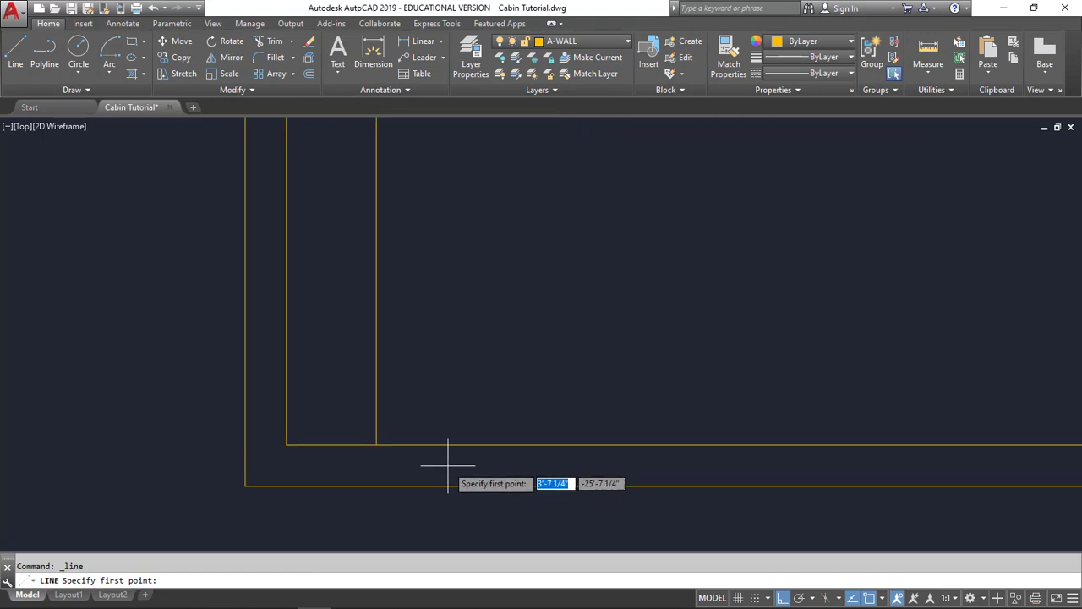
{"action": "left_click", "coordinate": [376, 444]}
{"action": "left_click", "coordinate": [376, 486]}
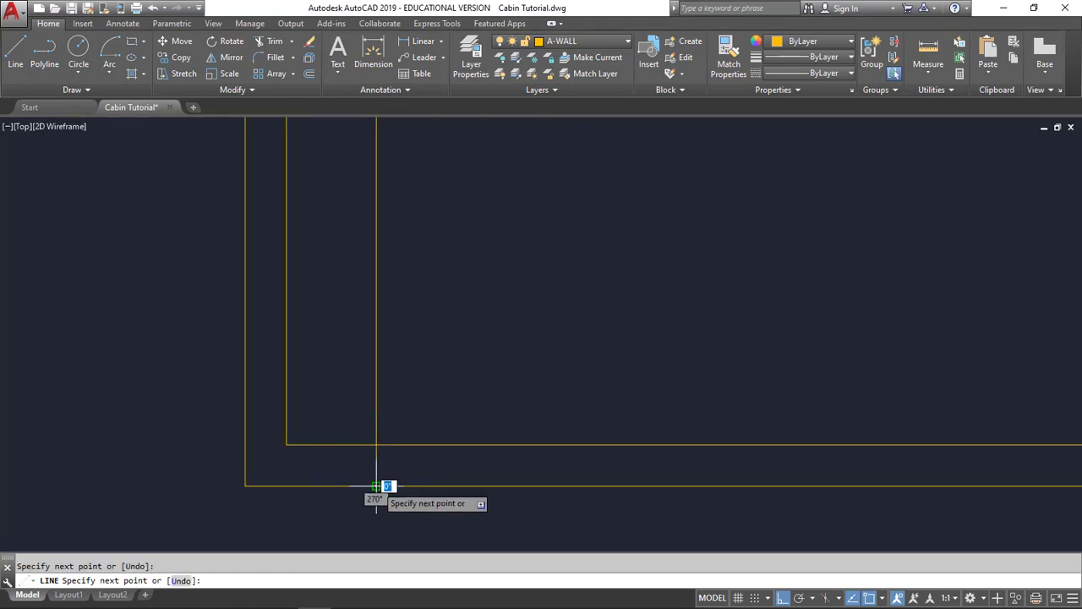
{"action": "key", "text": "Escape"}
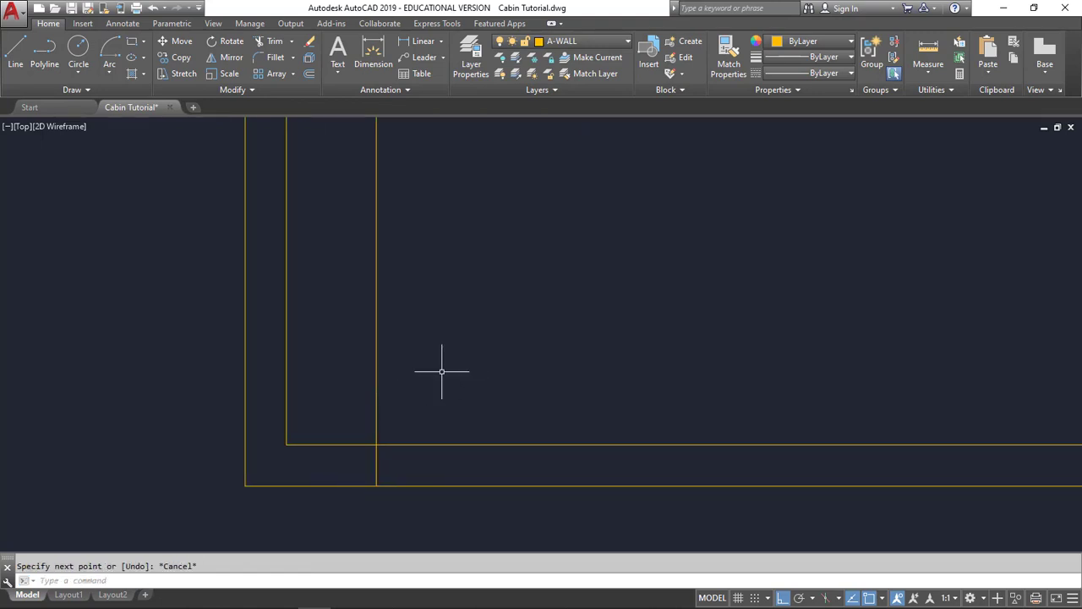
{"action": "left_click", "coordinate": [375, 367]}
{"action": "key", "text": "Delete"}
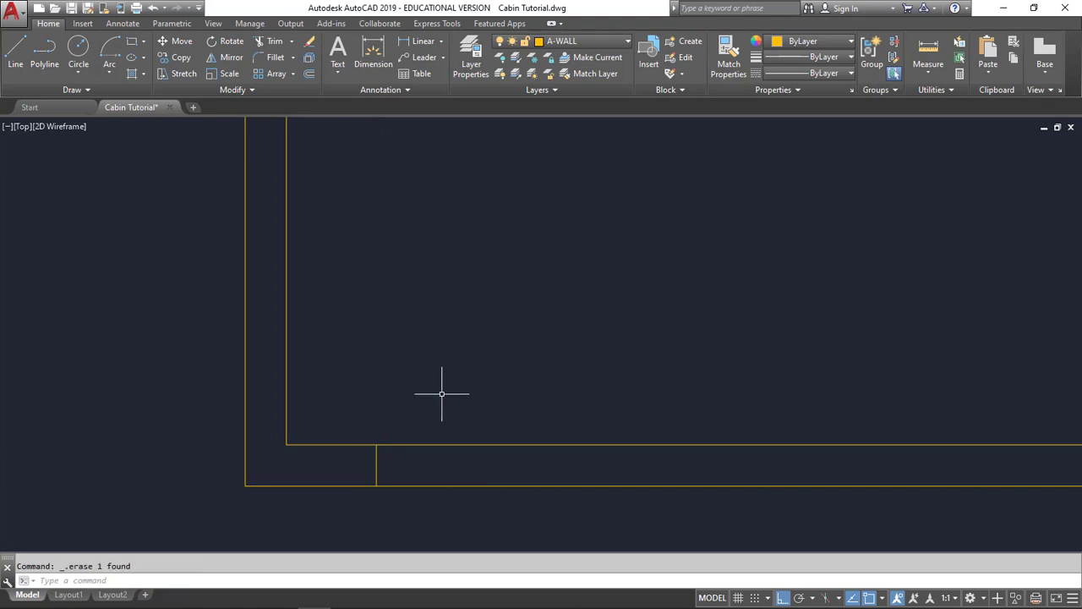
Offset the new jamb line 36" to the right to mark the other side of the entrance doorway
{"action": "scroll", "coordinate": [444, 393], "scroll_direction": "down", "scroll_amount": 4}
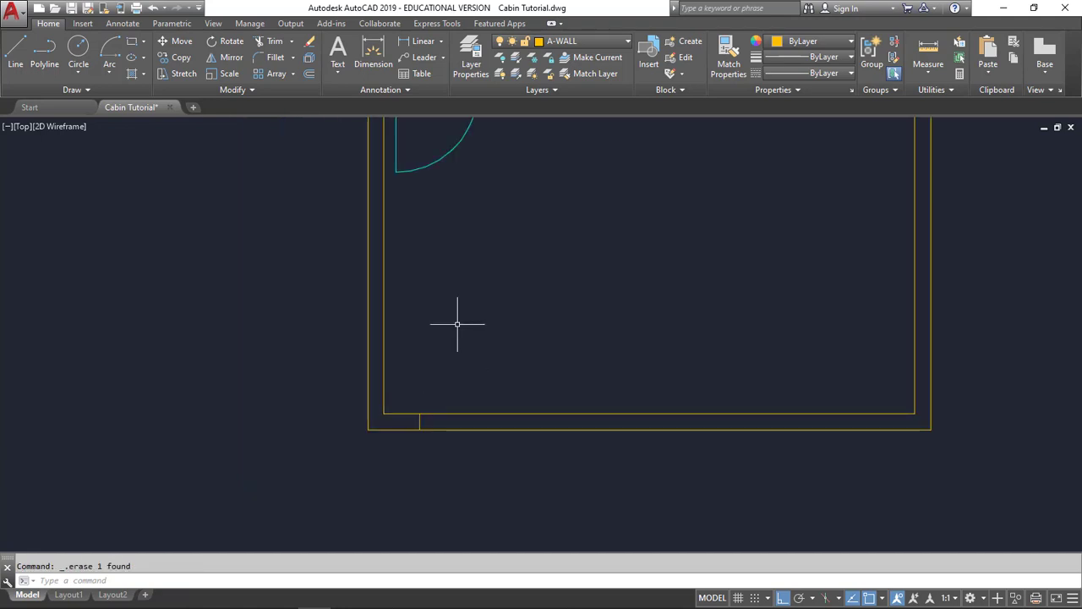
{"action": "scroll", "coordinate": [491, 299], "scroll_direction": "down", "scroll_amount": 2}
{"action": "mouse_move", "coordinate": [491, 299]}
{"action": "middle_mouse_down"}
{"action": "mouse_move", "coordinate": [425, 387]}
{"action": "mouse_move", "coordinate": [381, 411]}
{"action": "mouse_move", "coordinate": [423, 312]}
{"action": "middle_mouse_up"}
{"action": "scroll", "coordinate": [403, 368], "scroll_direction": "up", "scroll_amount": 4}
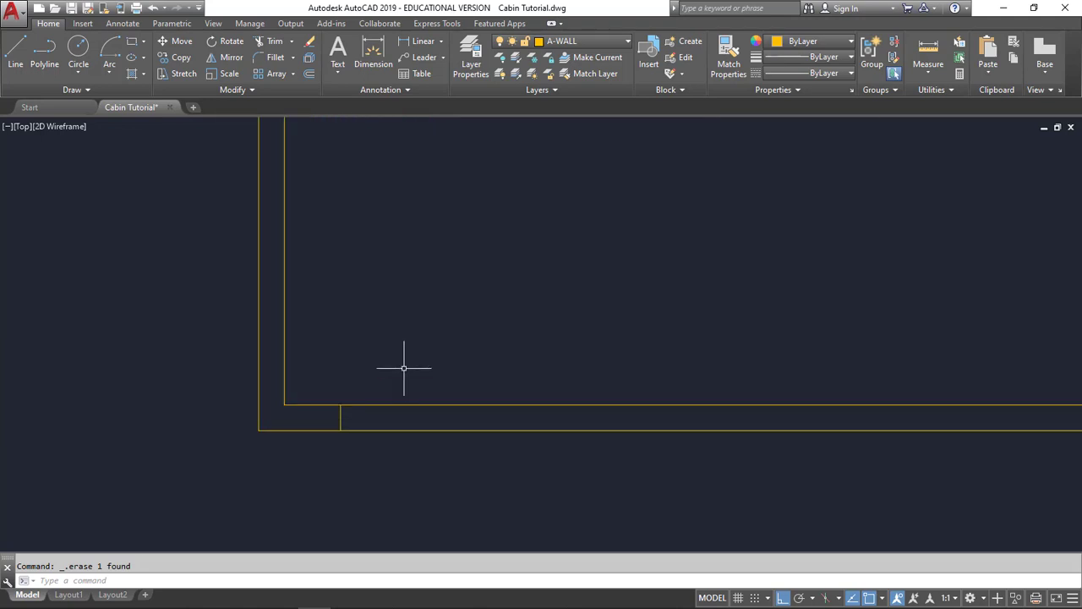
{"action": "left_click", "coordinate": [310, 74]}
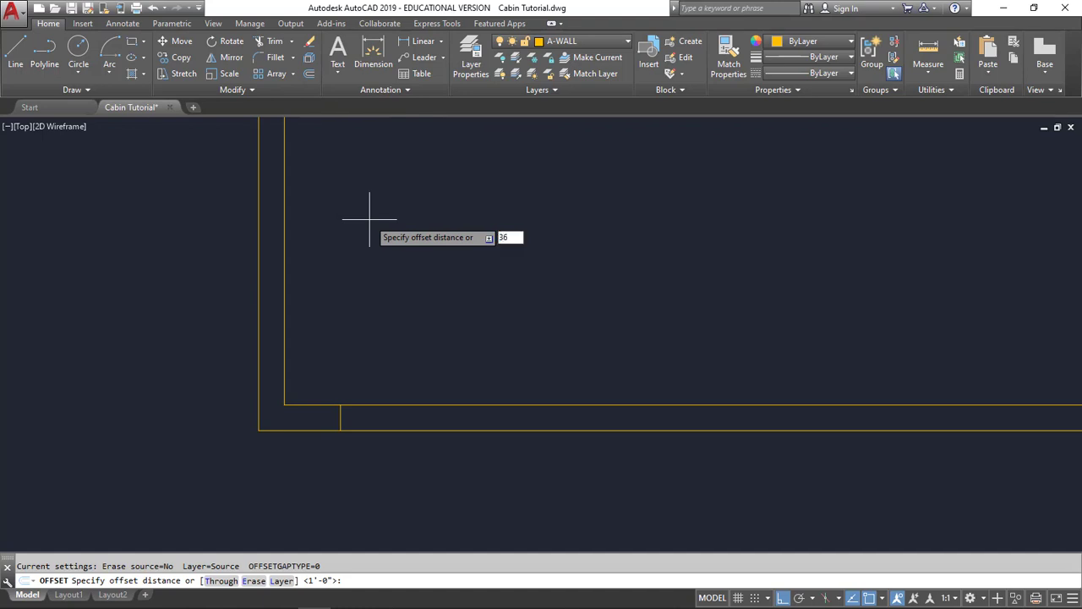
{"action": "key", "text": "Return"}
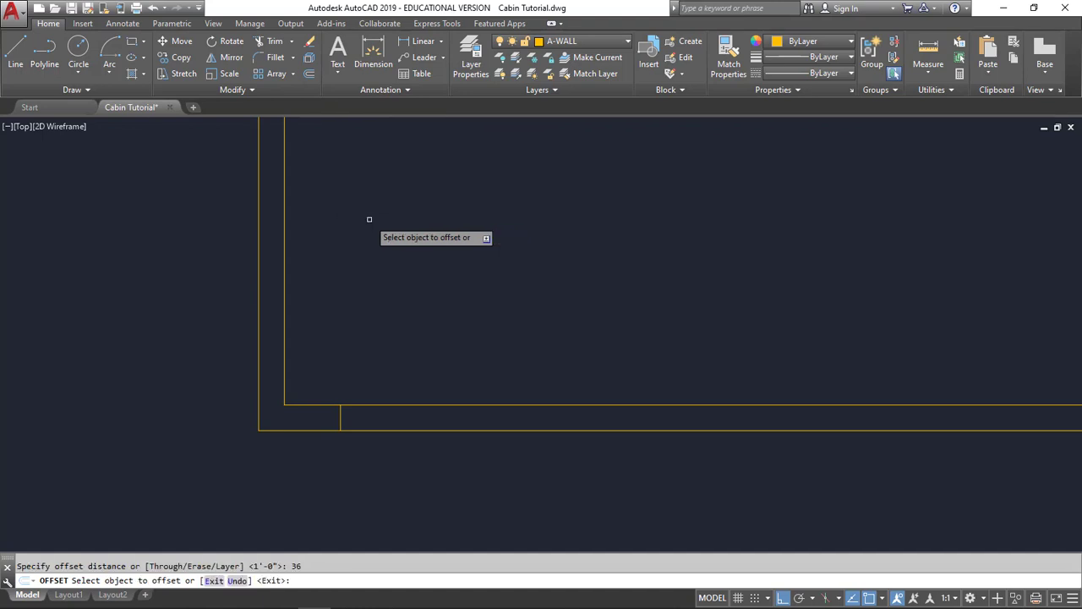
{"action": "left_click", "coordinate": [340, 416]}
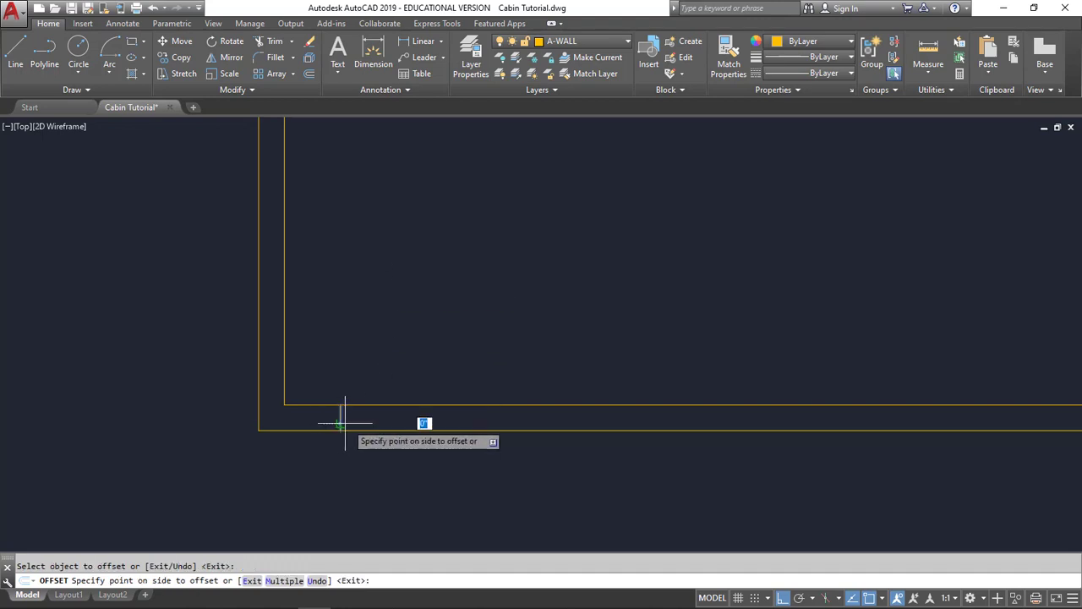
{"action": "left_click", "coordinate": [619, 427]}
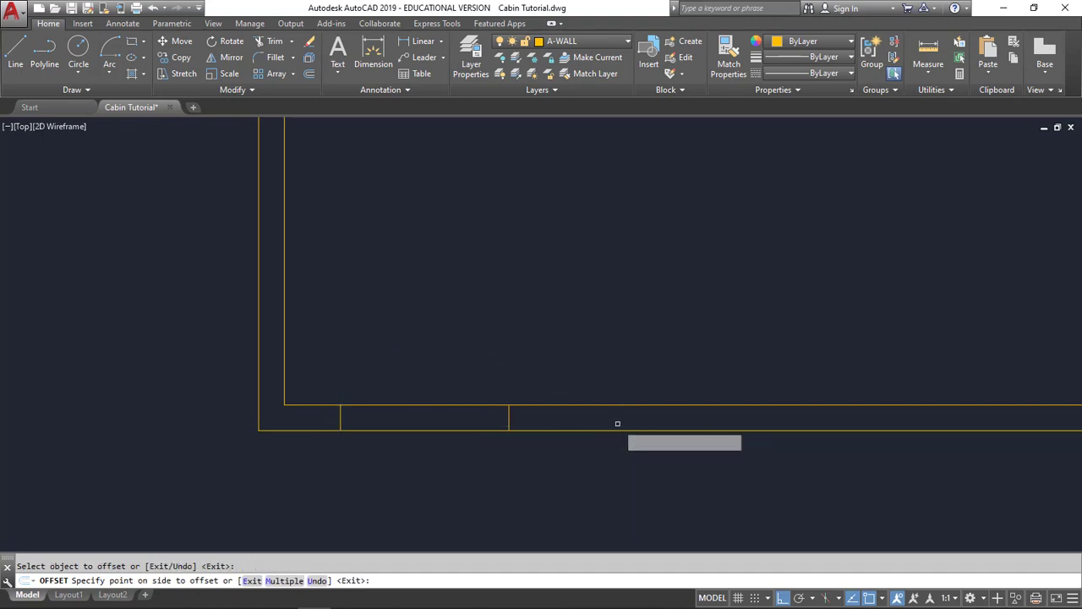
Trim both bottom exterior wall lines between the two jamb lines to open the entrance doorway
{"action": "left_click", "coordinate": [269, 41]}
{"action": "left_click", "coordinate": [569, 488]}
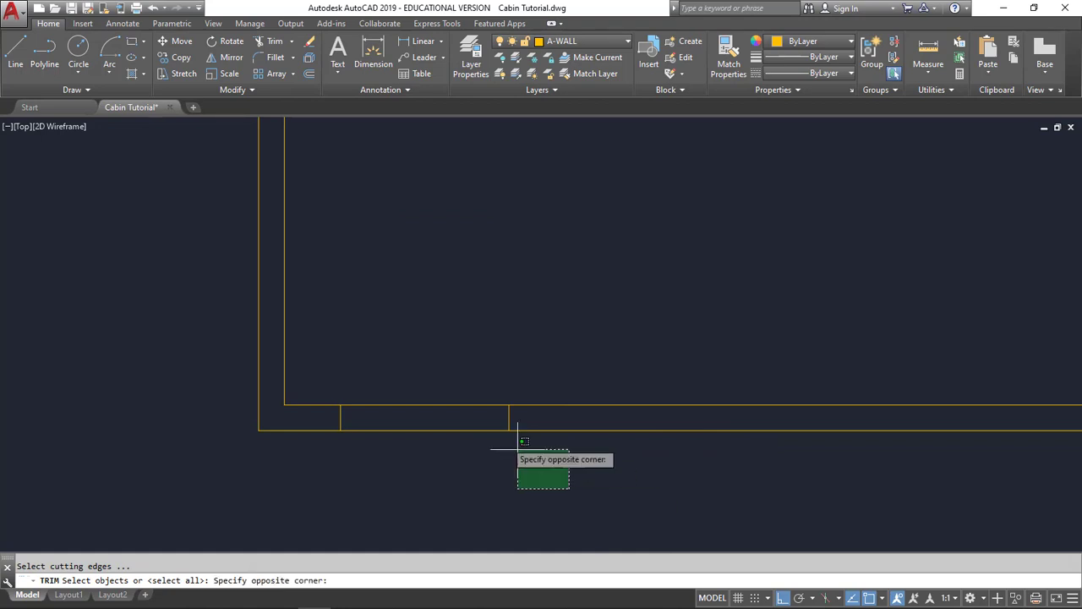
{"action": "left_click", "coordinate": [203, 255]}
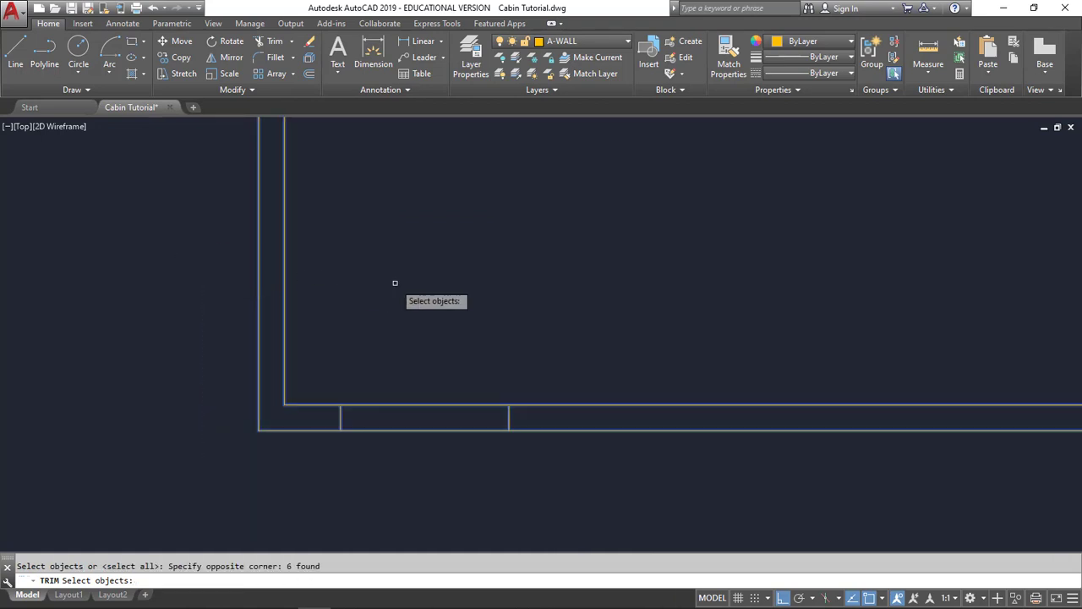
{"action": "key", "text": "Return"}
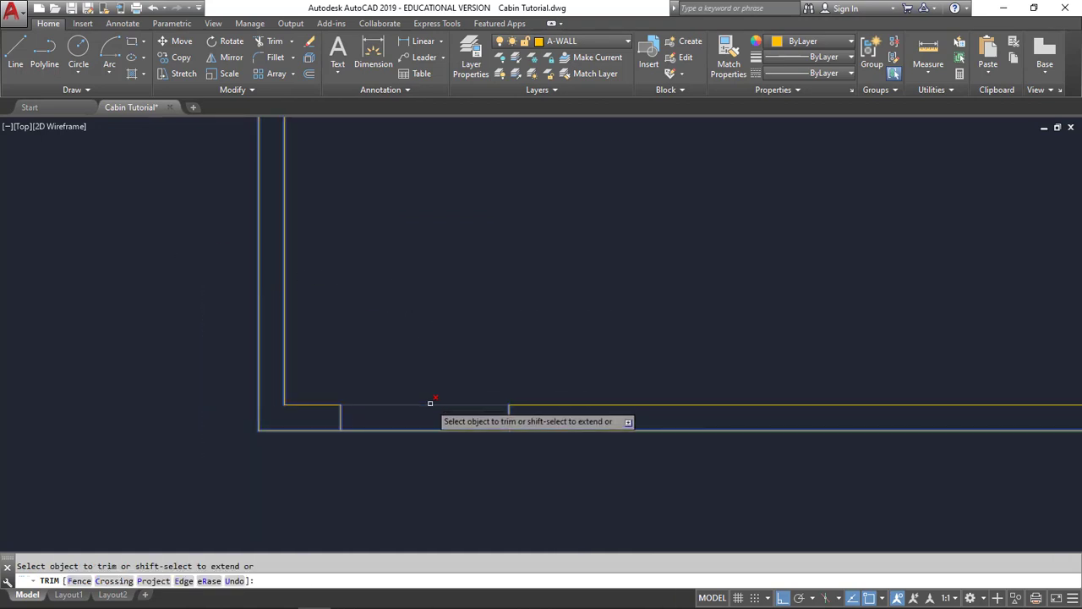
{"action": "left_click", "coordinate": [430, 404]}
{"action": "left_click", "coordinate": [438, 429]}
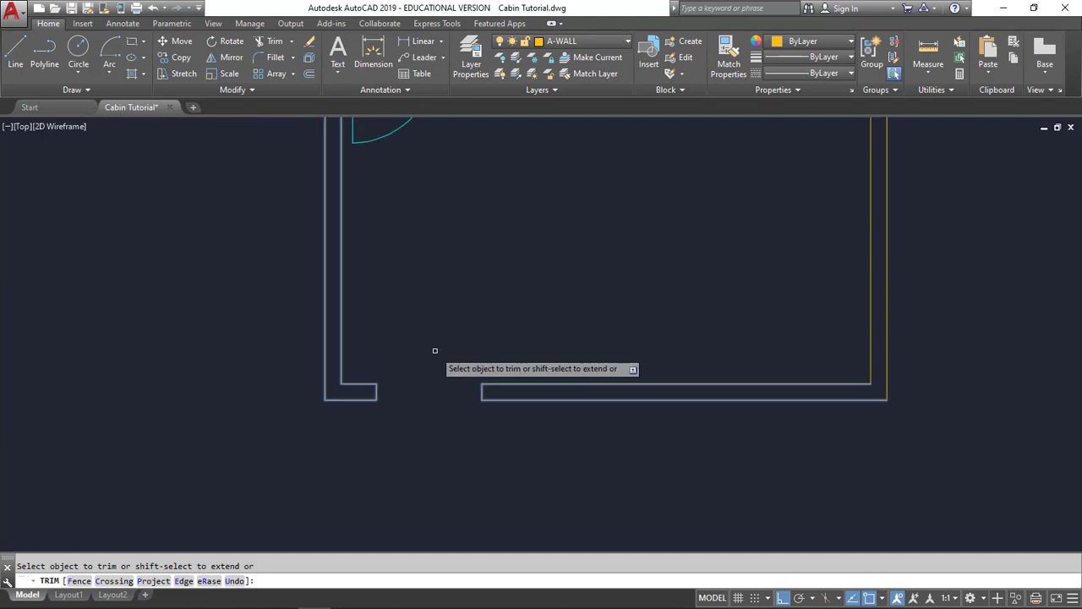
Draw a 36" door leaf line on the A-DOOR layer straight up from the inner corner of the entrance opening's left jamb
{"action": "scroll", "coordinate": [433, 352], "scroll_direction": "down", "scroll_amount": 2}
{"action": "left_click", "coordinate": [16, 53]}
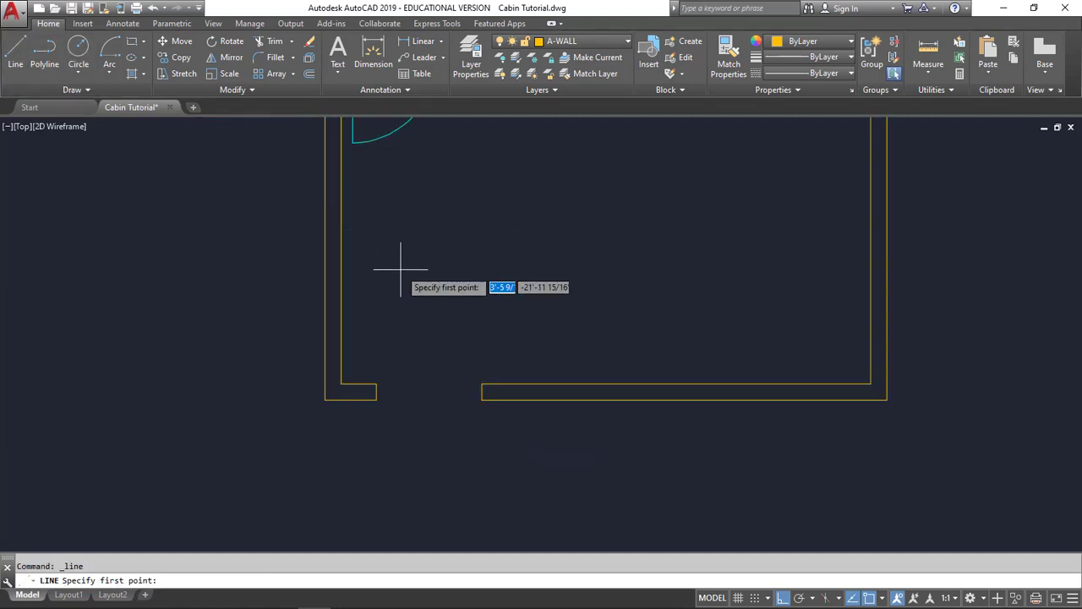
{"action": "left_click", "coordinate": [592, 43]}
{"action": "left_click", "coordinate": [578, 74]}
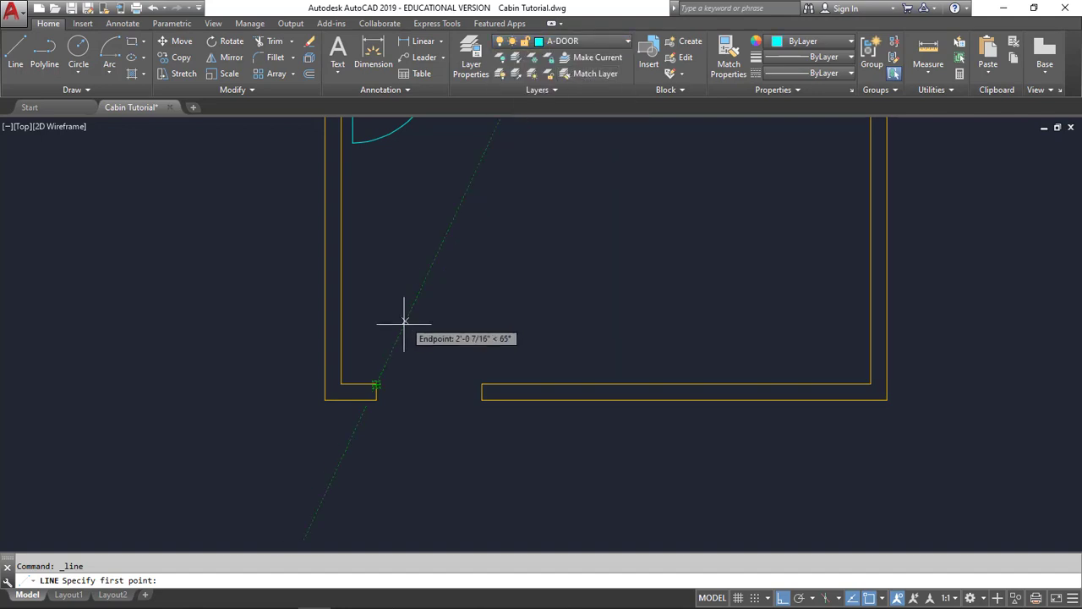
{"action": "left_click", "coordinate": [377, 385]}
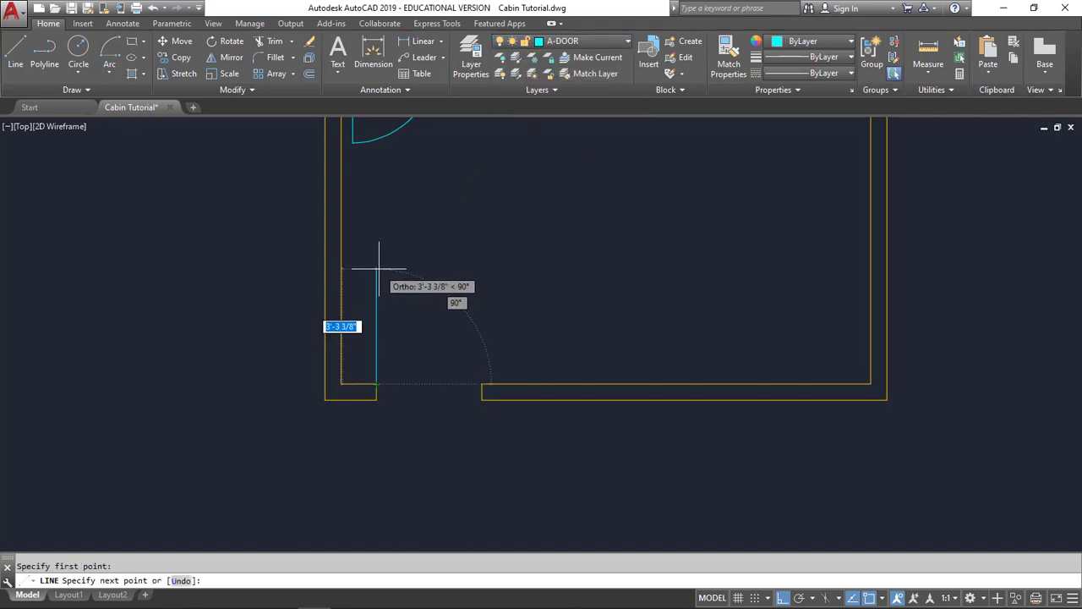
{"action": "type", "text": "36"}
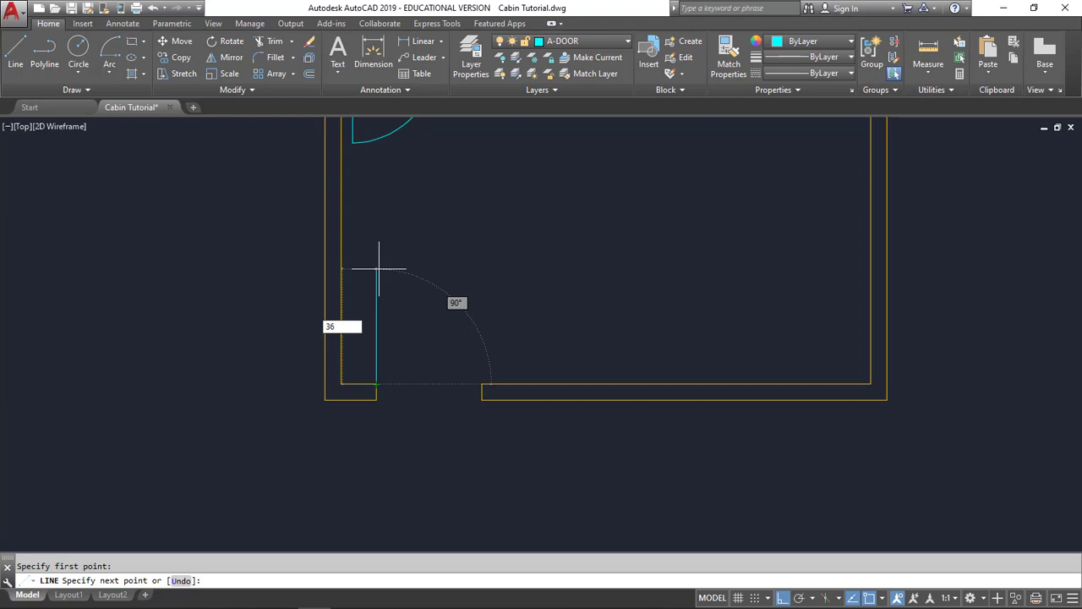
{"action": "key", "text": "Return"}
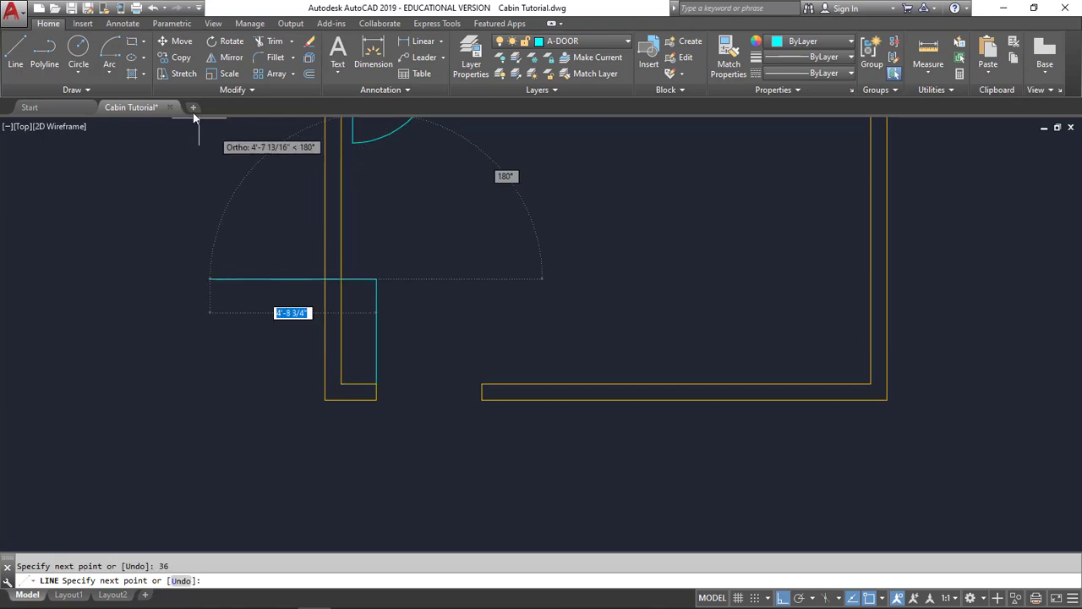
{"action": "key", "text": "Escape"}
Draw the entrance door's swing with a start-center-end arc from the right jamb's inner corner, centred on the hinge corner, to the leaf's upper end
{"action": "left_click", "coordinate": [110, 73]}
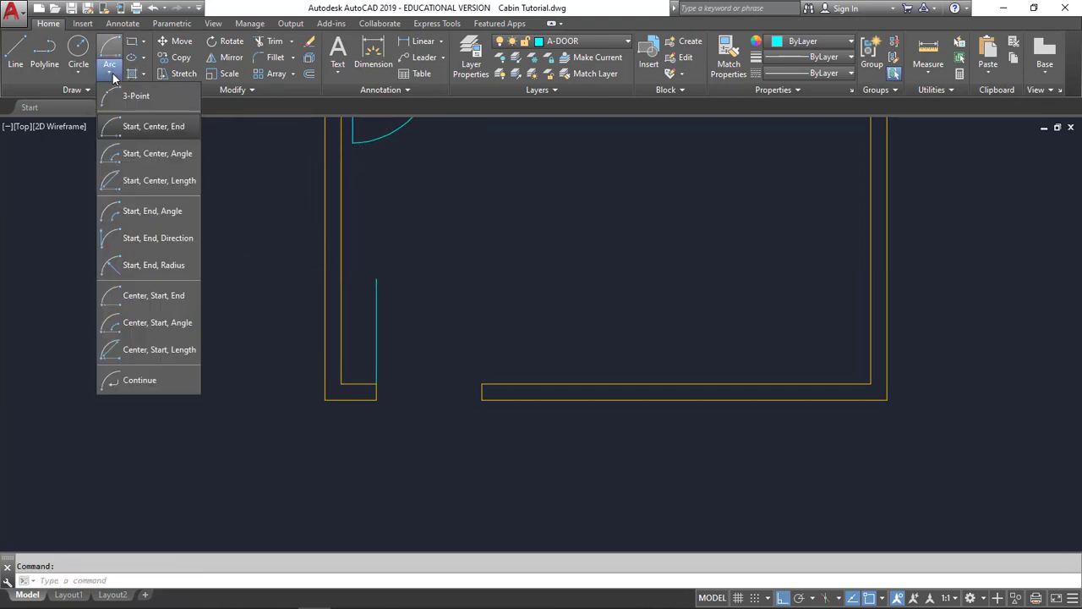
{"action": "left_click", "coordinate": [156, 128]}
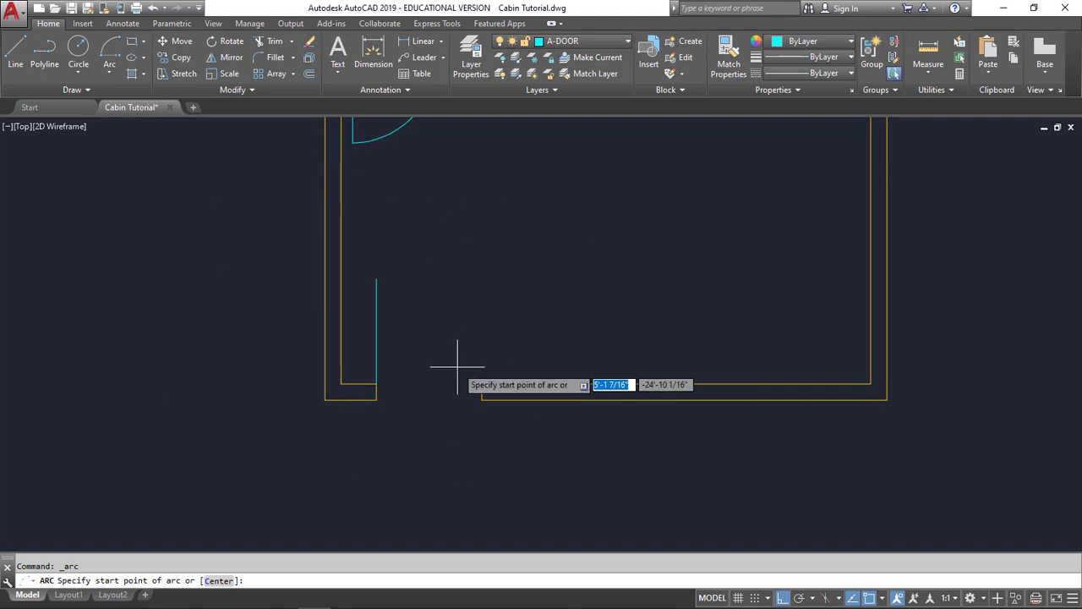
{"action": "left_click", "coordinate": [481, 384]}
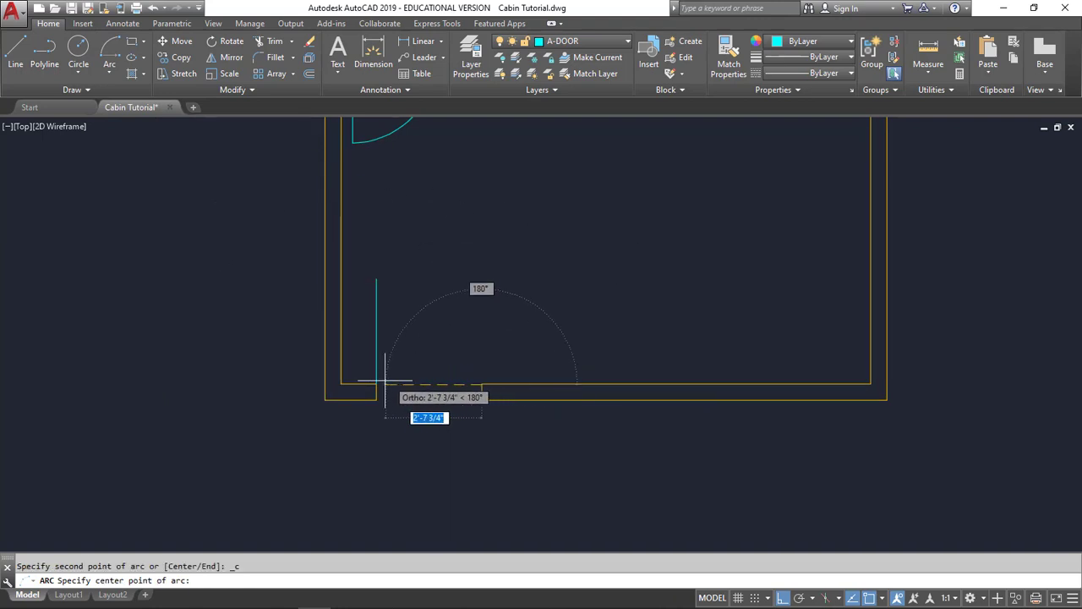
{"action": "left_click", "coordinate": [376, 384]}
{"action": "left_click", "coordinate": [375, 280]}
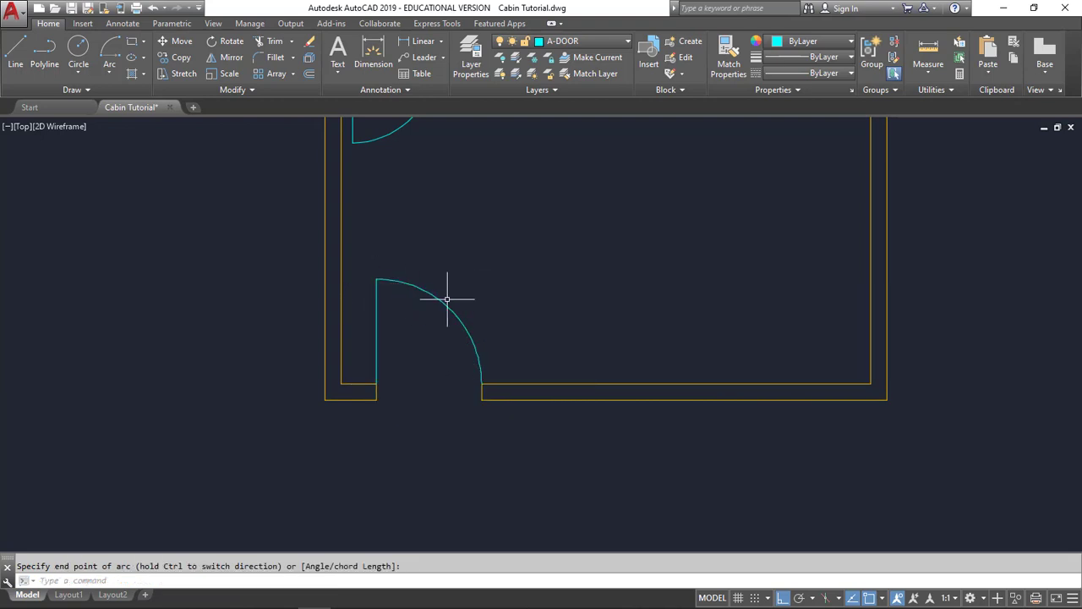
{"action": "scroll", "coordinate": [507, 248], "scroll_direction": "down", "scroll_amount": 3}
{"action": "middle_click_drag", "start_coordinate": [518, 253], "coordinate": [403, 432]}
{"action": "scroll", "coordinate": [401, 339], "scroll_direction": "up", "scroll_amount": 3}
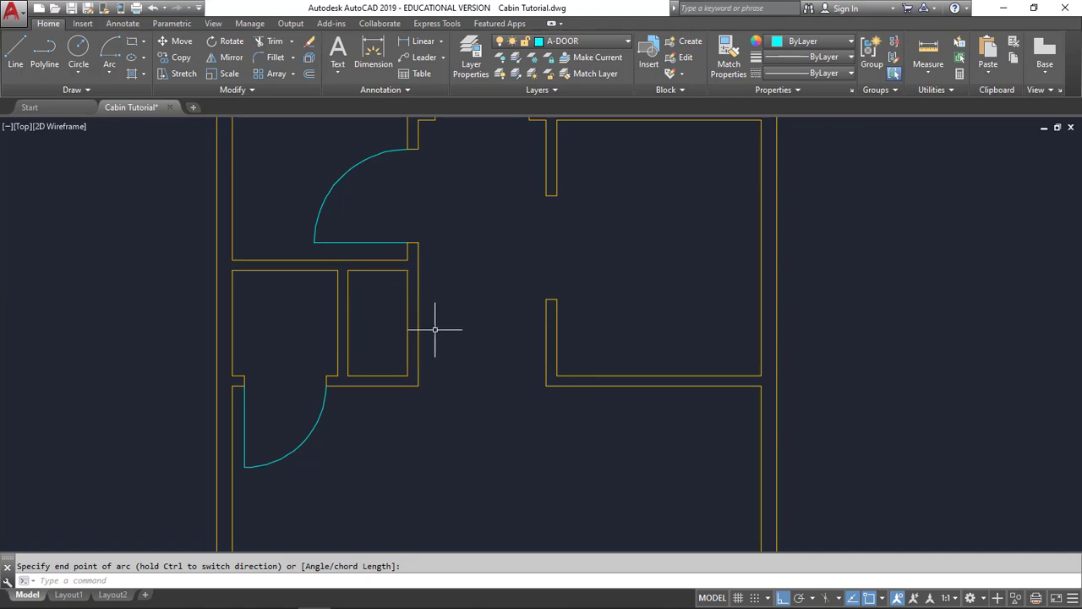
{"action": "scroll", "coordinate": [434, 329], "scroll_direction": "up", "scroll_amount": 2}
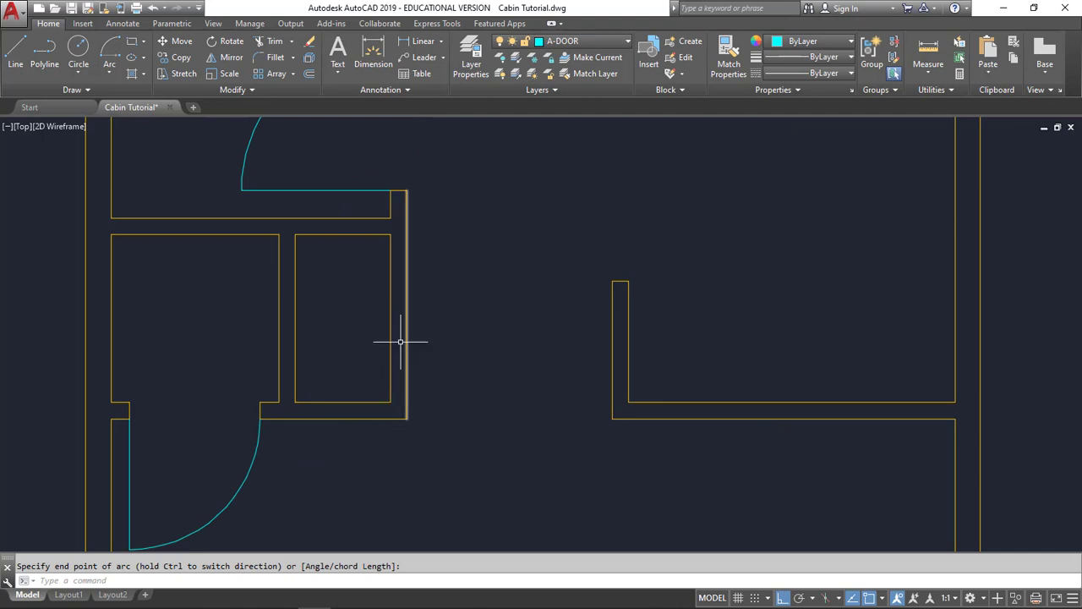
Fillet the small closet's upper inner wall line with the hallway-side line of its right wall to form a square corner
{"action": "scroll", "coordinate": [401, 250], "scroll_direction": "up", "scroll_amount": 2}
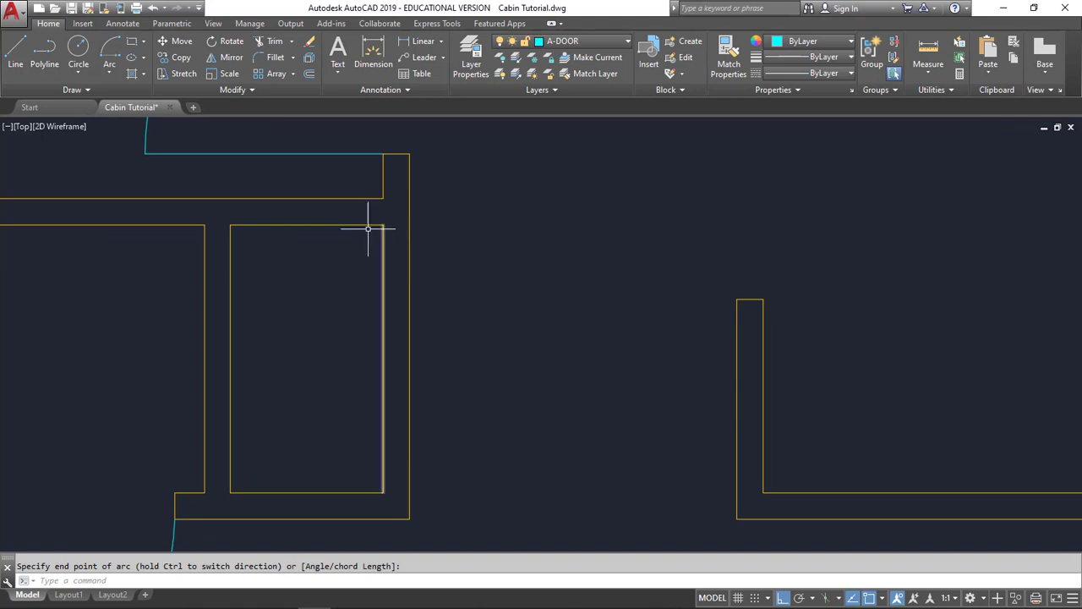
{"action": "left_click", "coordinate": [272, 60]}
{"action": "left_click", "coordinate": [330, 225]}
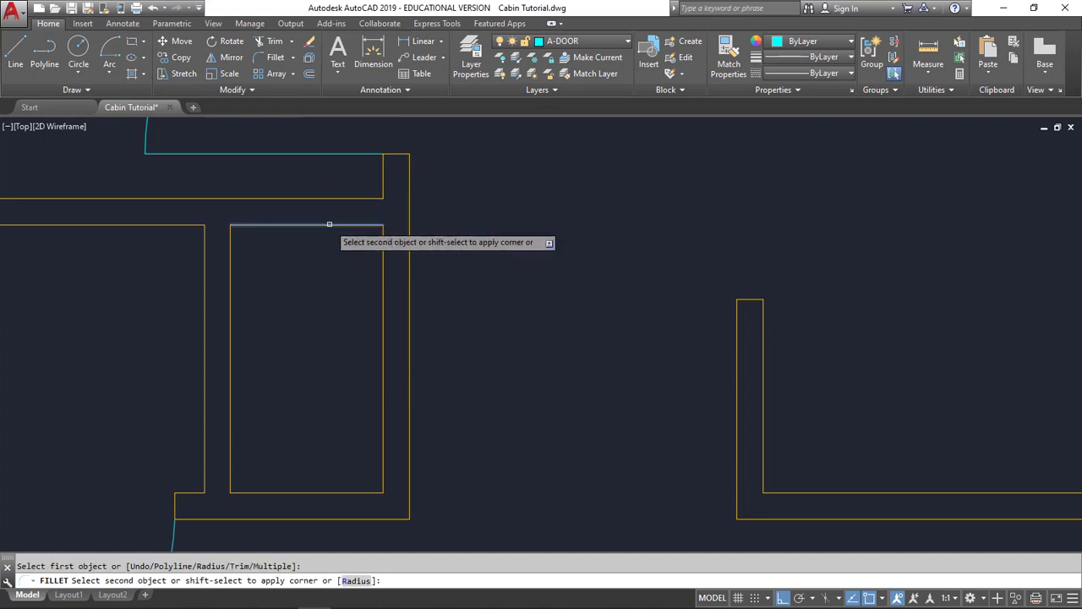
{"action": "left_click", "coordinate": [409, 209]}
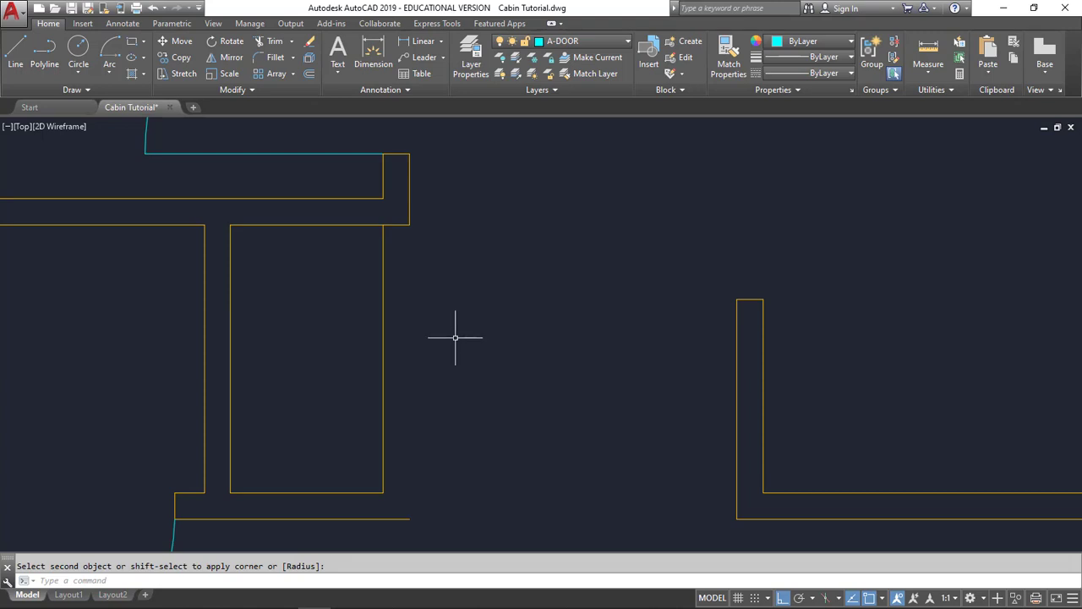
Erase the remaining inner line of the closet's right wall to open the closet toward the hallway
{"action": "mouse_move", "coordinate": [454, 337]}
{"action": "middle_mouse_down"}
{"action": "mouse_move", "coordinate": [473, 240]}
{"action": "mouse_move", "coordinate": [466, 304]}
{"action": "middle_mouse_up"}
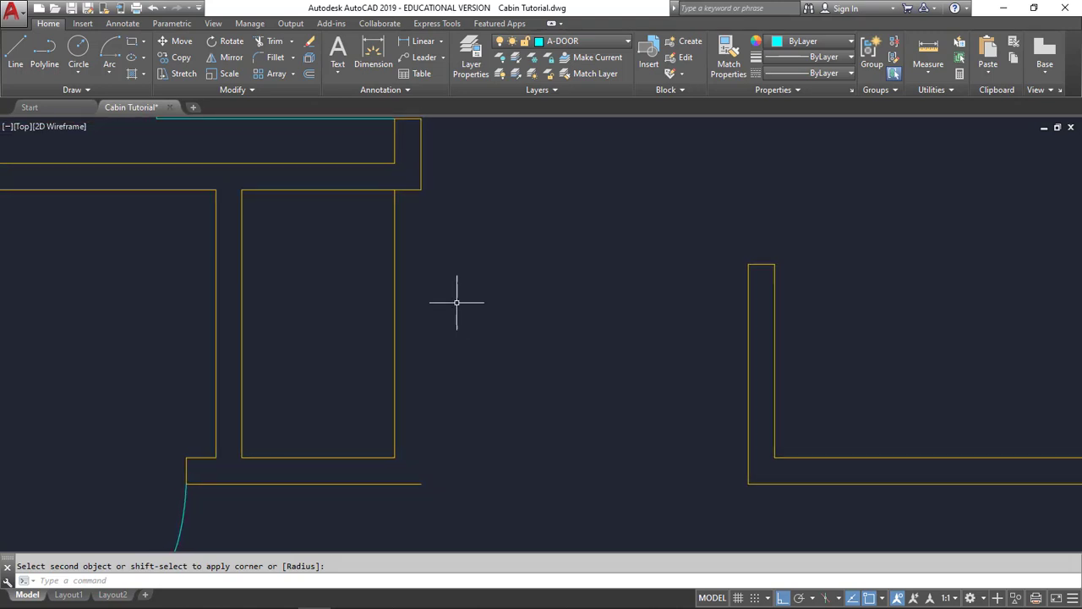
{"action": "key", "text": "Escape"}
{"action": "left_click", "coordinate": [395, 308]}
{"action": "key", "text": "Delete"}
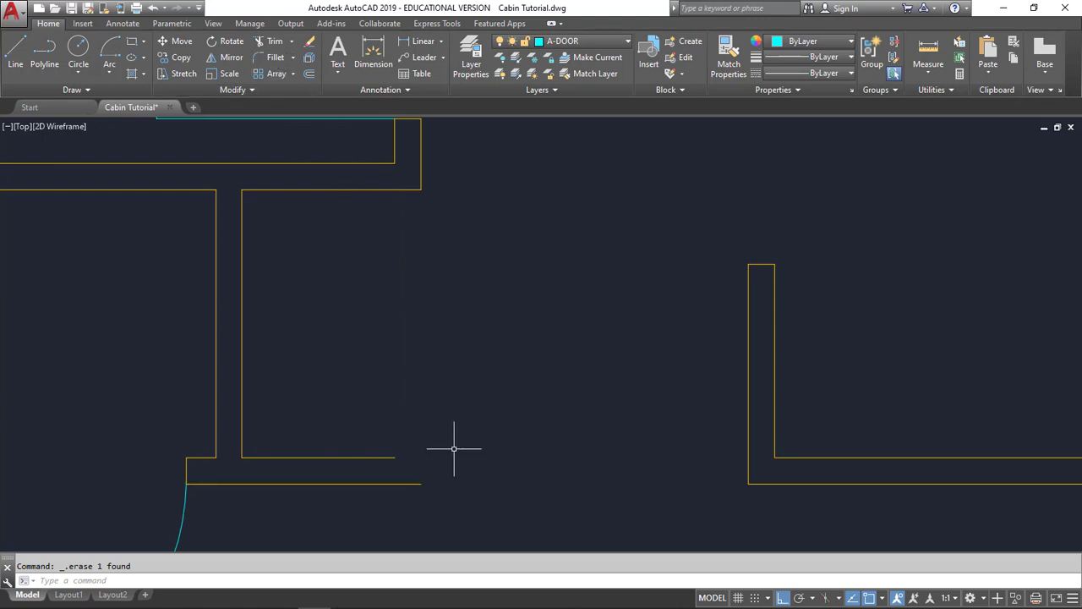
{"action": "middle_click_drag", "start_coordinate": [473, 470], "coordinate": [483, 425]}
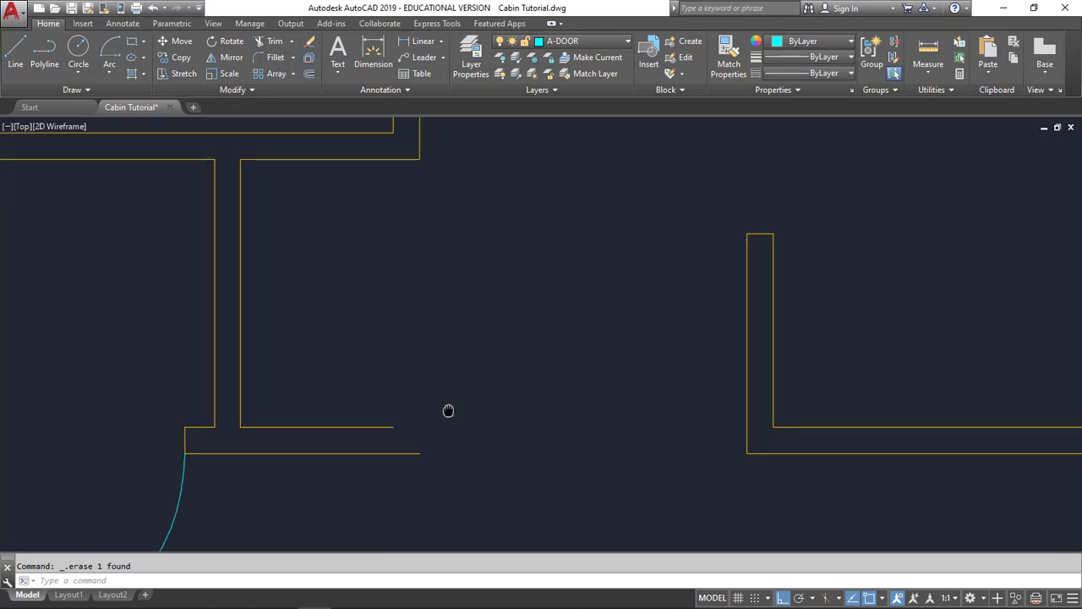
{"action": "left_click", "coordinate": [17, 52]}
{"action": "left_click", "coordinate": [420, 437]}
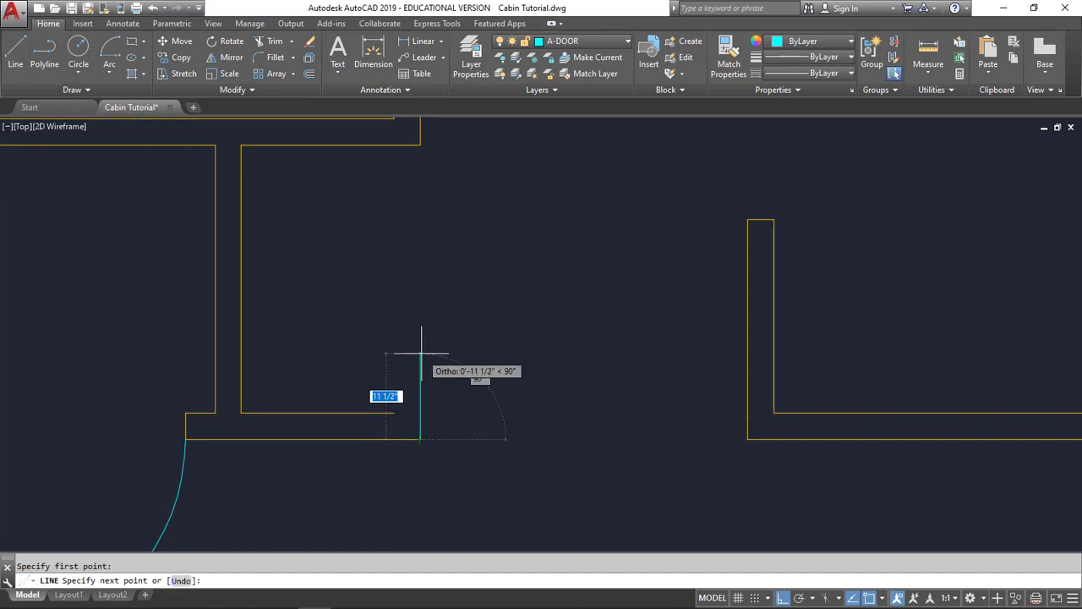
{"action": "key", "text": "Escape"}
Cap the closet's lower wall on the A-WALL layer with a 3.5" line up from the outer line's open end and across to the inner line's end
{"action": "left_click", "coordinate": [578, 42]}
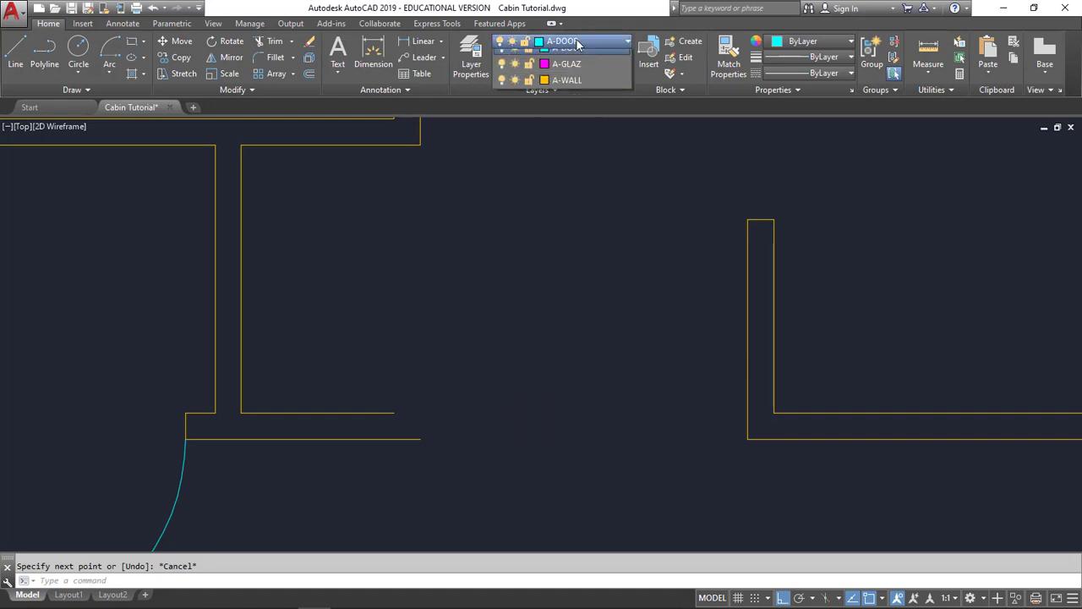
{"action": "left_click", "coordinate": [581, 106]}
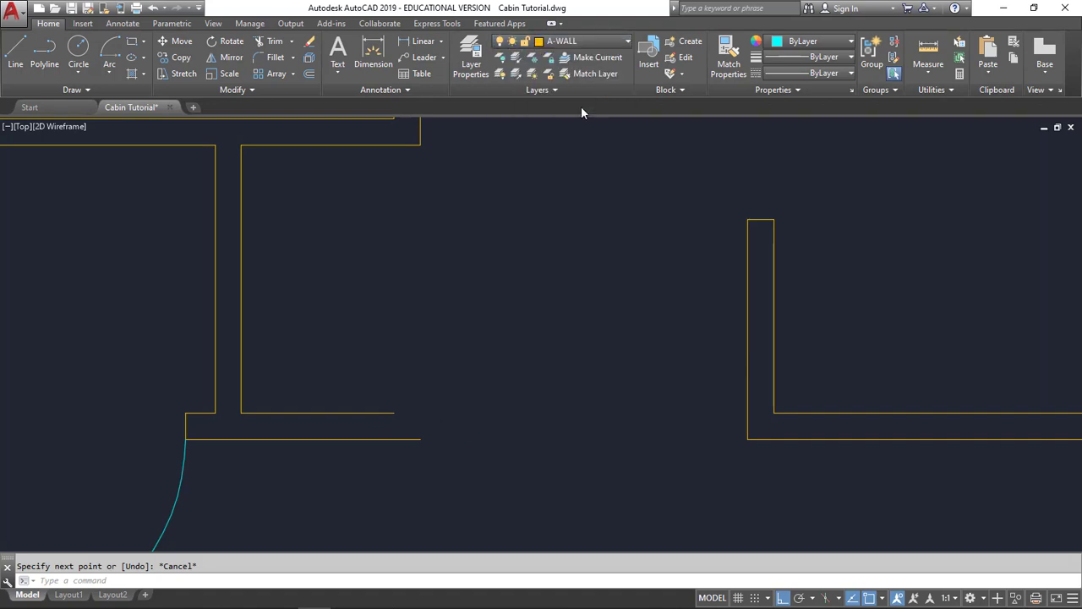
{"action": "left_click", "coordinate": [19, 58]}
{"action": "left_click", "coordinate": [420, 439]}
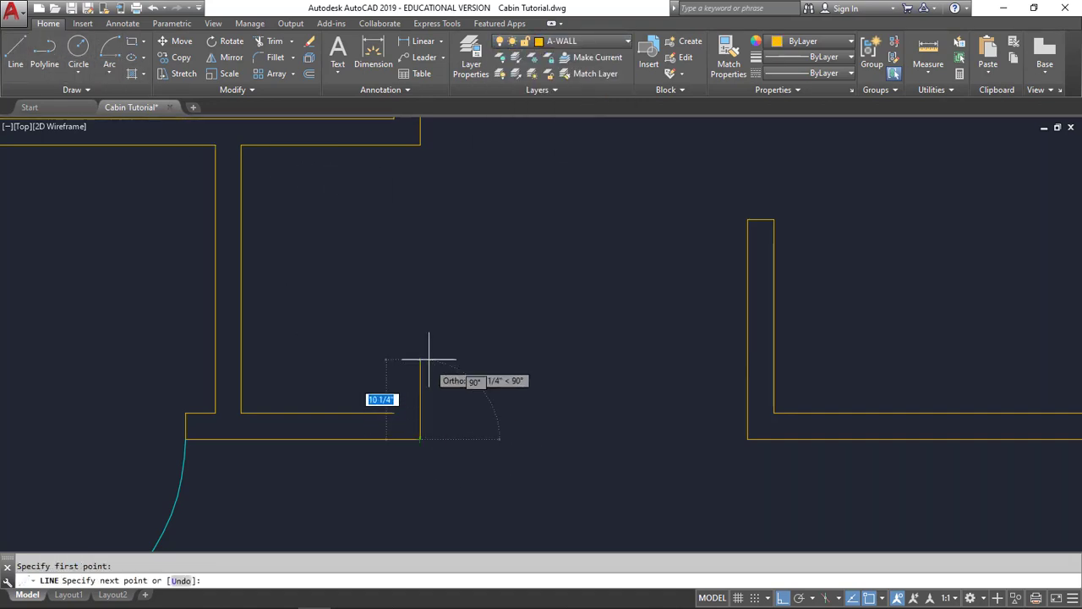
{"action": "type", "text": "3.5"}
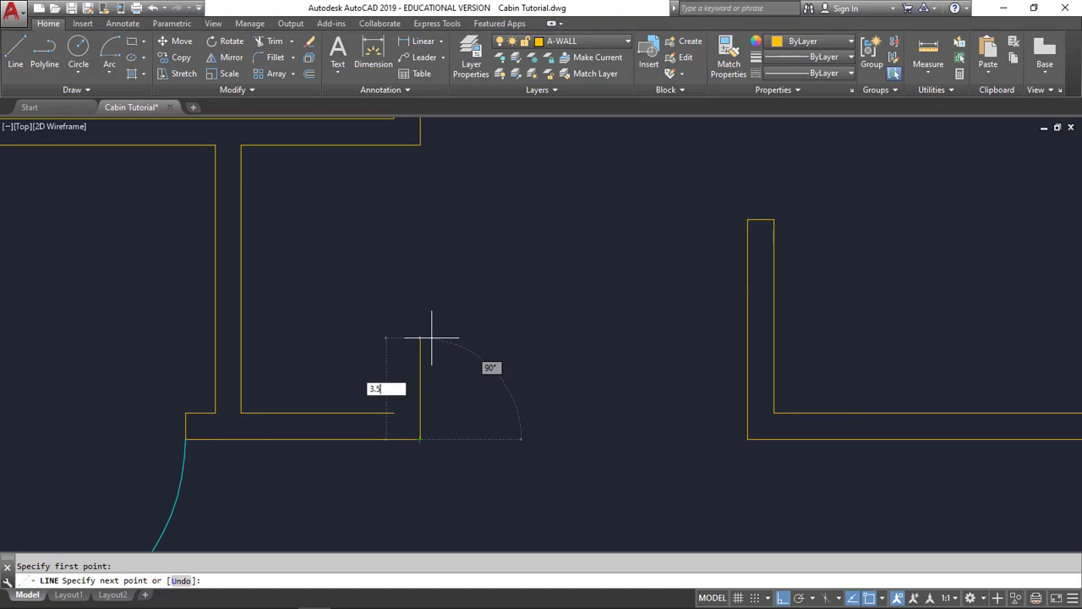
{"action": "key", "text": "Return"}
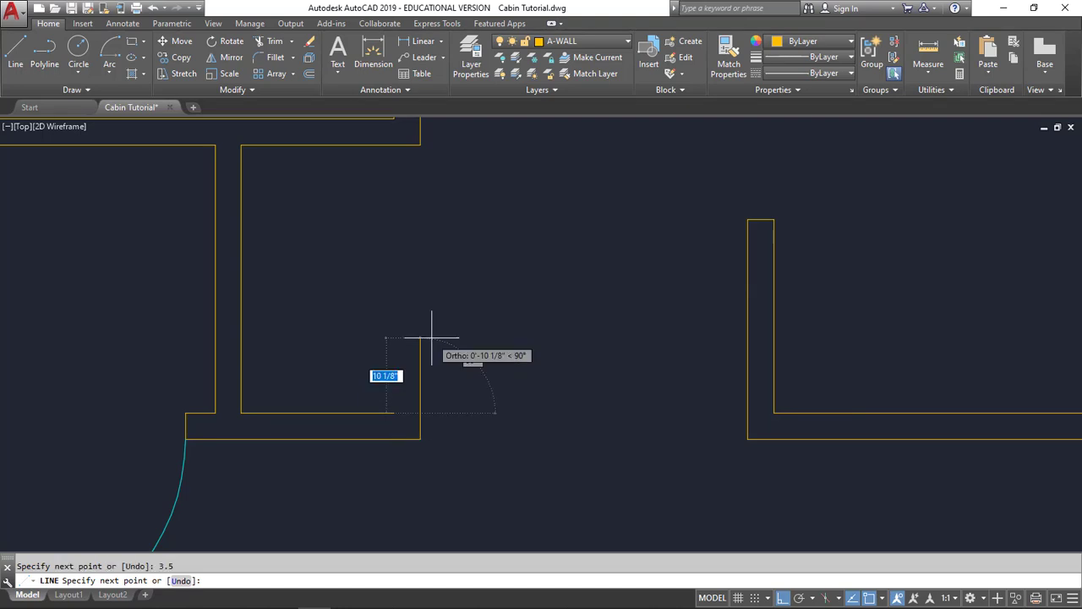
{"action": "scroll", "coordinate": [393, 413], "scroll_direction": "up", "scroll_amount": 4}
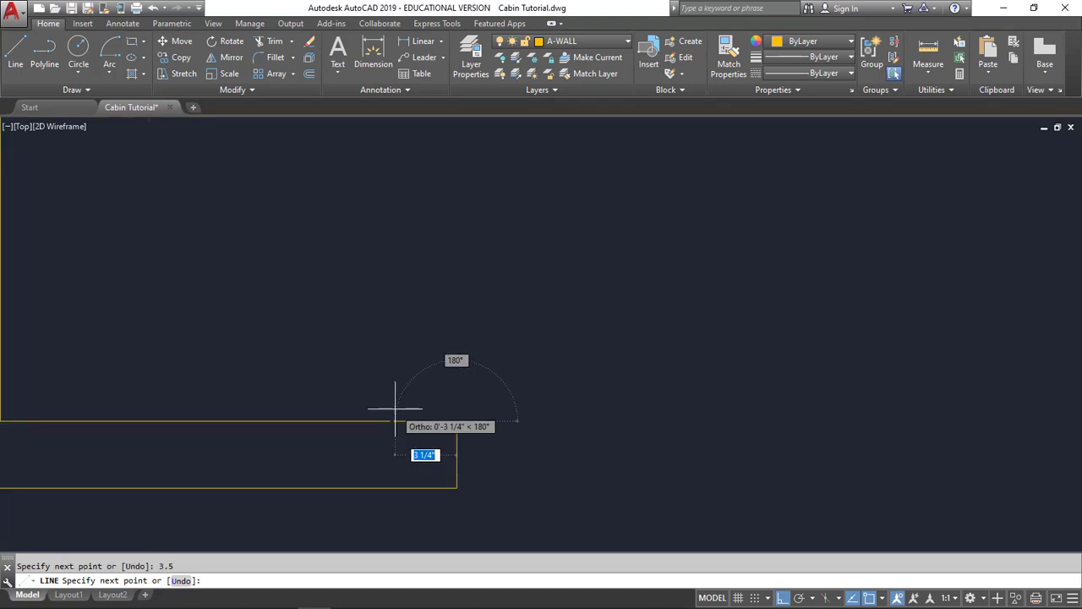
{"action": "left_click", "coordinate": [390, 420]}
{"action": "key", "text": "Escape"}
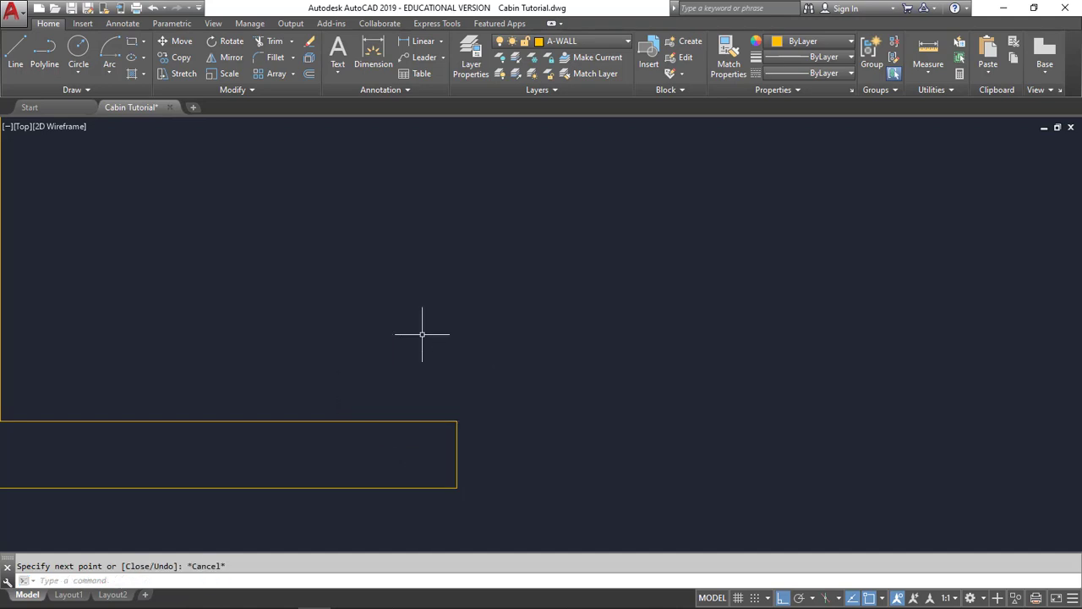
Join the two collinear segments of the closet's lower inner wall line into a single line
{"action": "scroll", "coordinate": [422, 334], "scroll_direction": "down", "scroll_amount": 4}
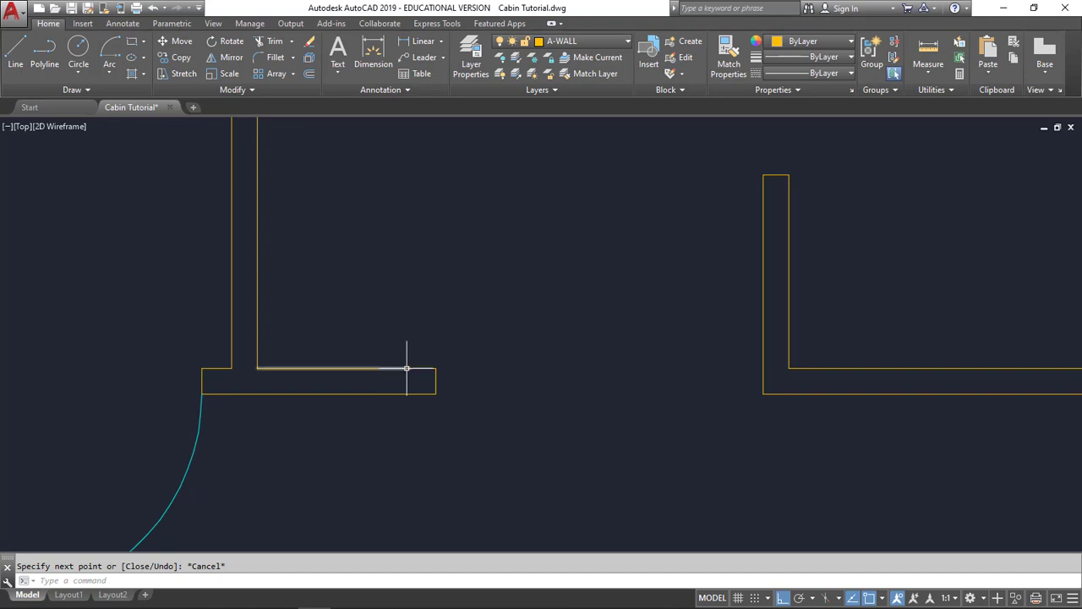
{"action": "scroll", "coordinate": [423, 369], "scroll_direction": "up", "scroll_amount": 4}
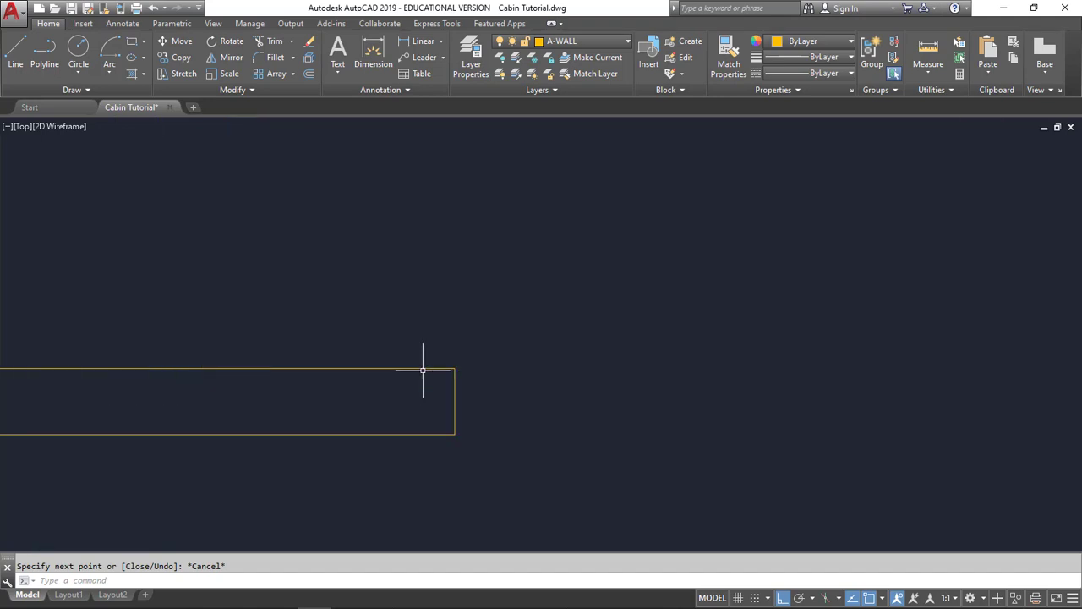
{"action": "middle_click_drag", "start_coordinate": [385, 378], "coordinate": [643, 370]}
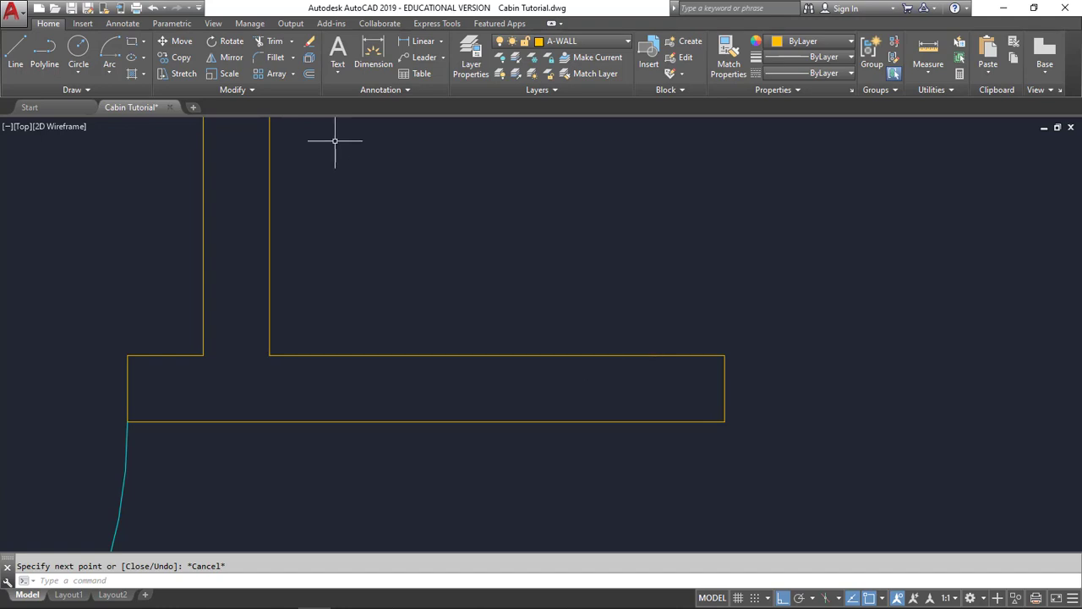
{"action": "left_click", "coordinate": [246, 90]}
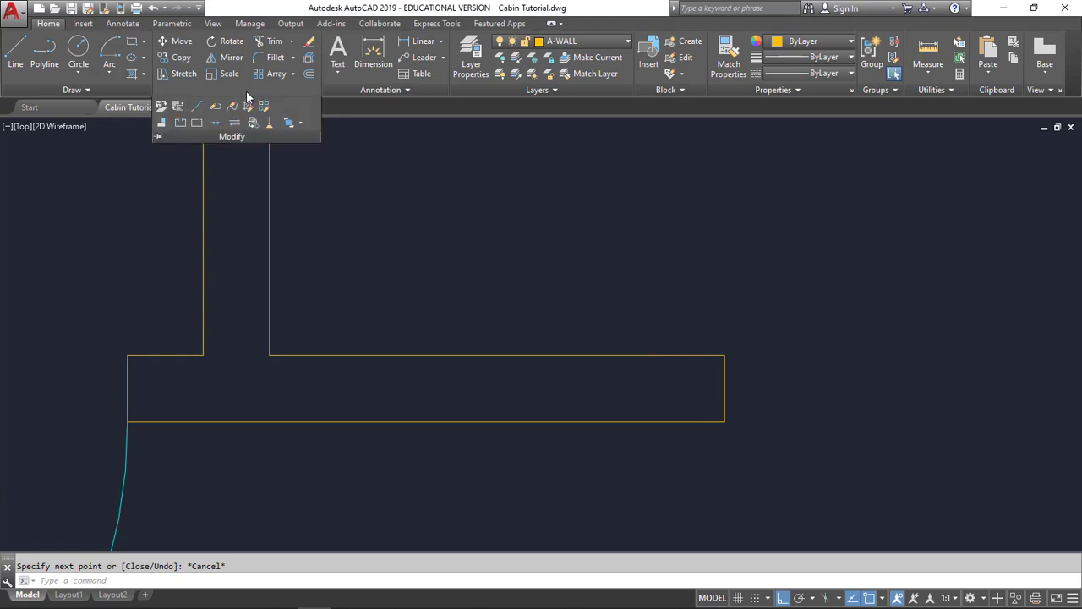
{"action": "left_click", "coordinate": [218, 126]}
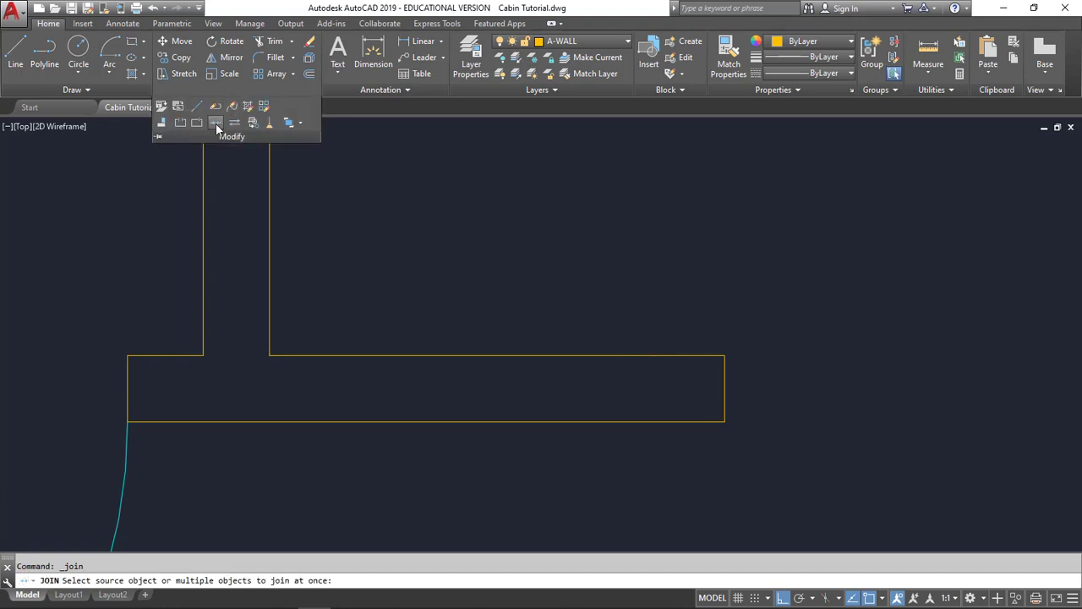
{"action": "left_click", "coordinate": [494, 355]}
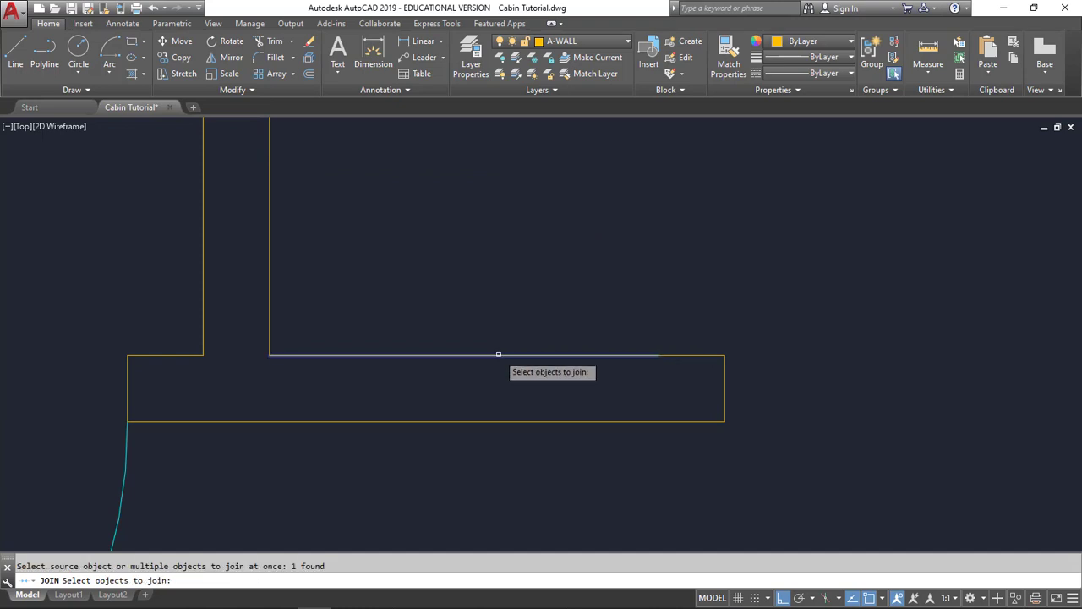
{"action": "left_click", "coordinate": [685, 354]}
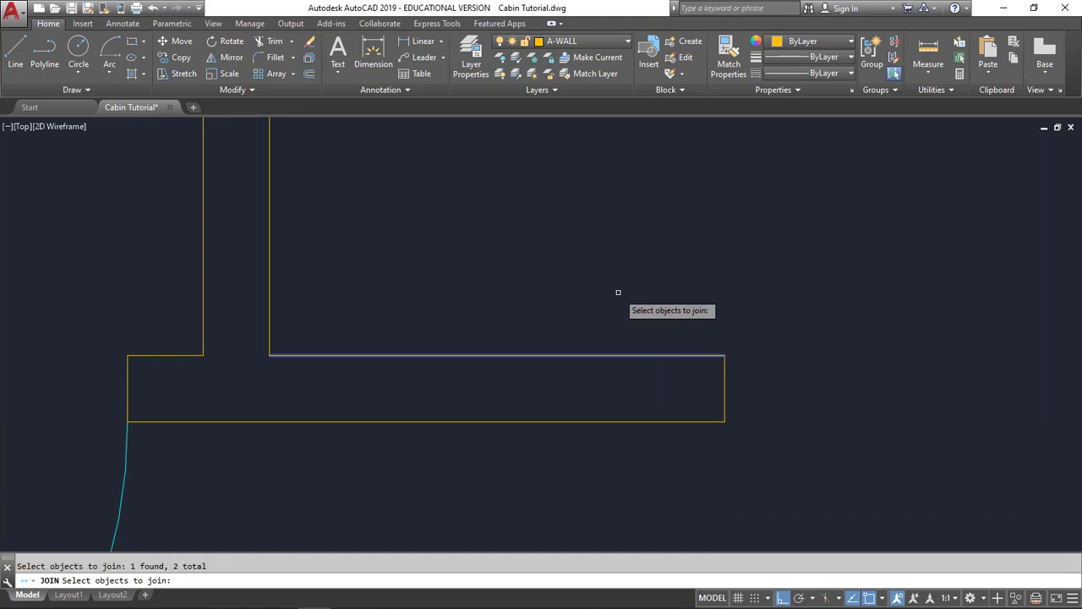
{"action": "key", "text": "Return"}
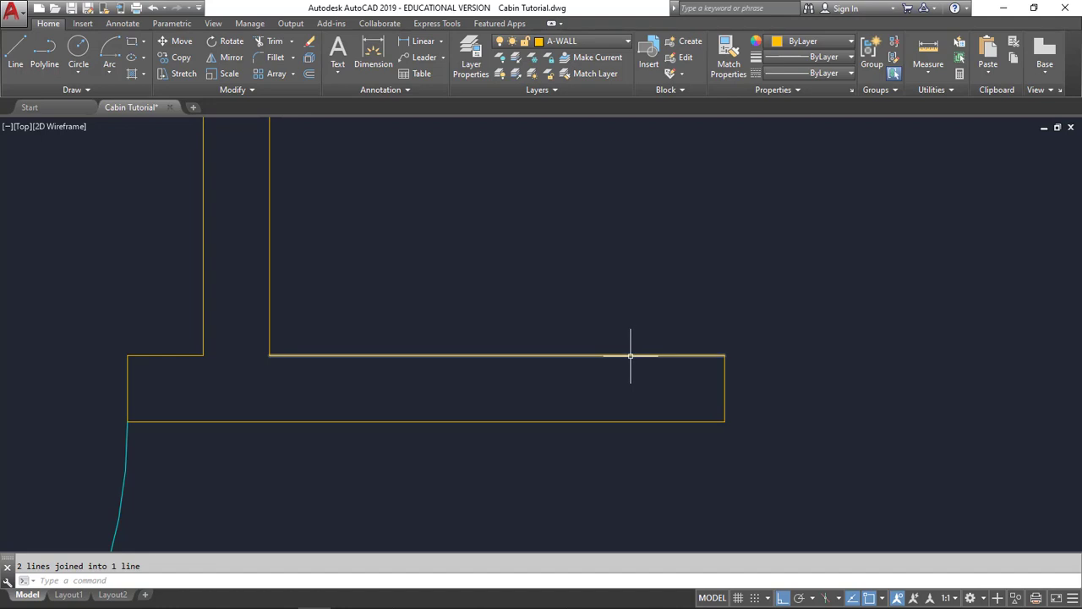
{"action": "scroll", "coordinate": [603, 304], "scroll_direction": "down", "scroll_amount": 8}
{"action": "scroll", "coordinate": [601, 298], "scroll_direction": "down", "scroll_amount": 4}
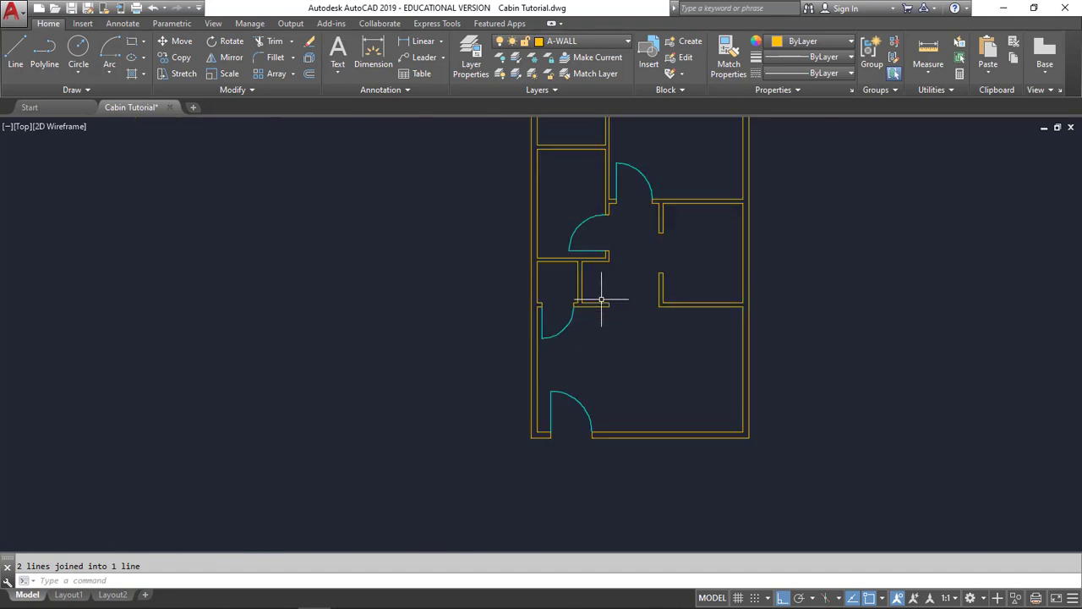